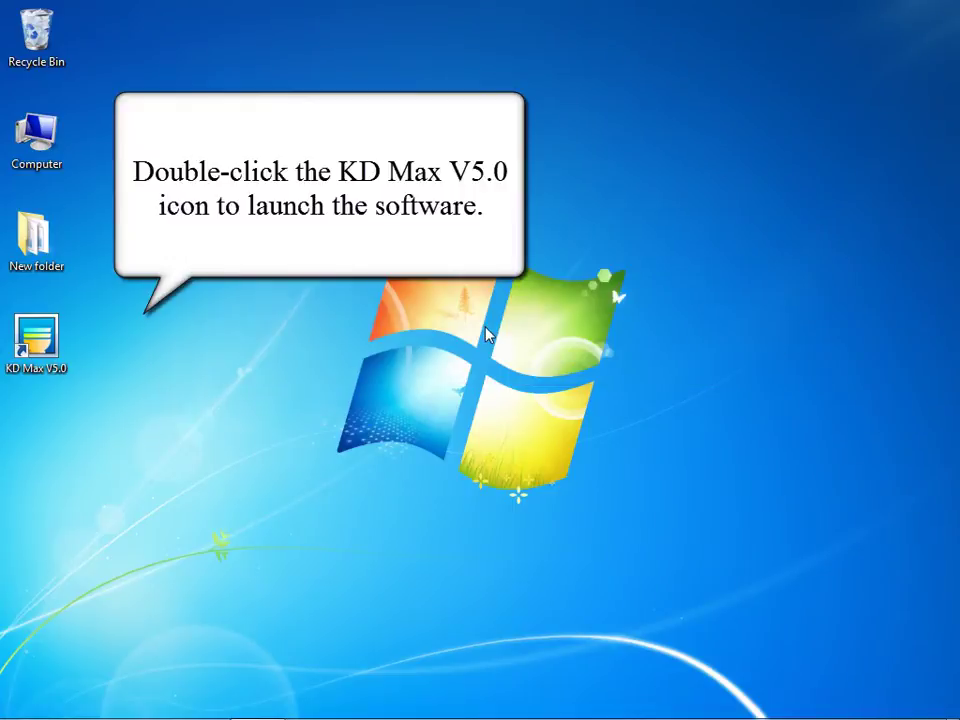
Launch KD Max V5.0 and create a rectangular room with side A 5400 mm and side B 4200 mm
double_click(26, 344)
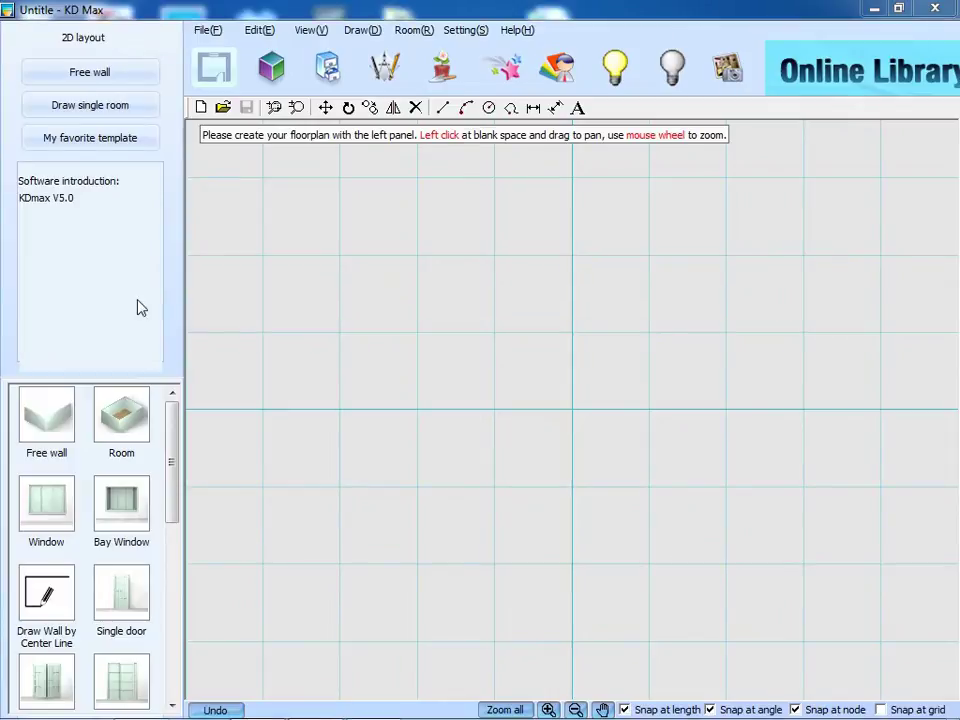
click(122, 425)
drag(88, 225, 60, 230)
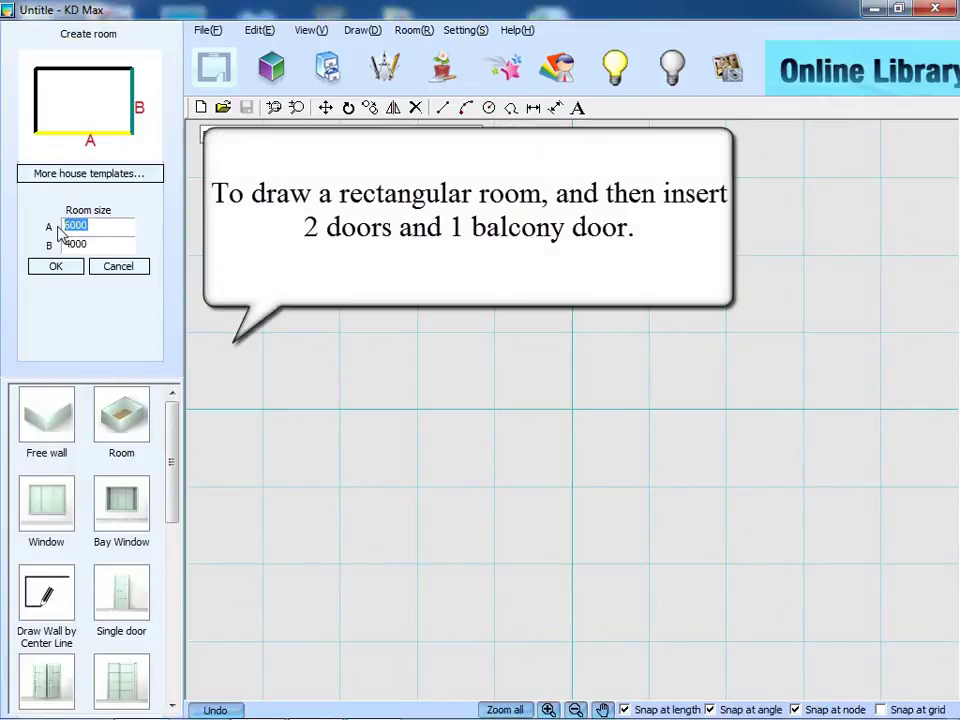
text(5400)
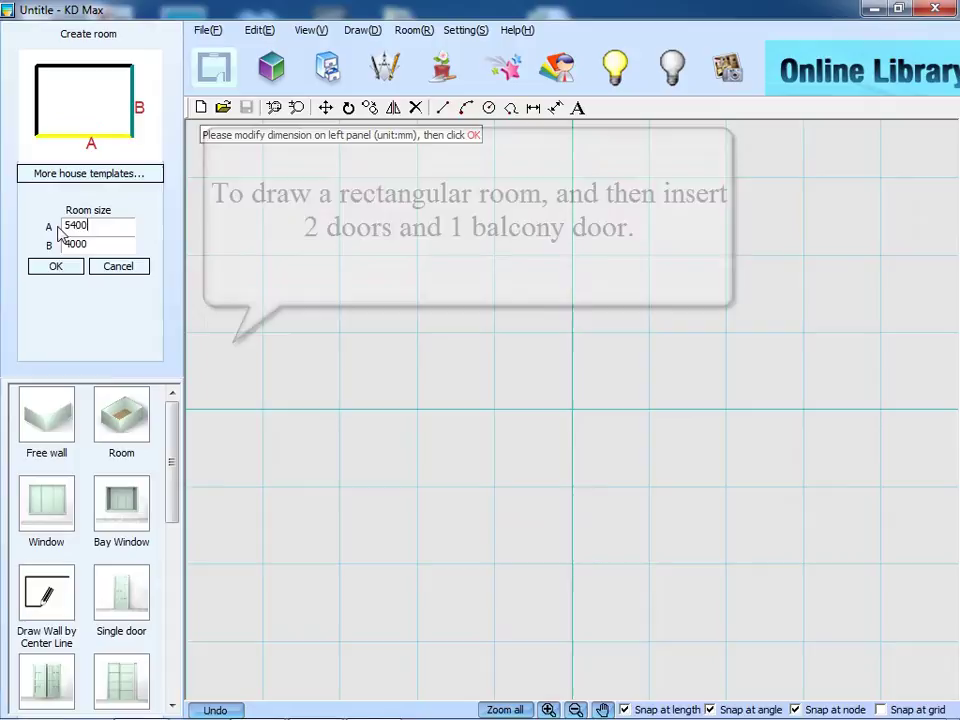
drag(92, 243, 58, 245)
text(4200)
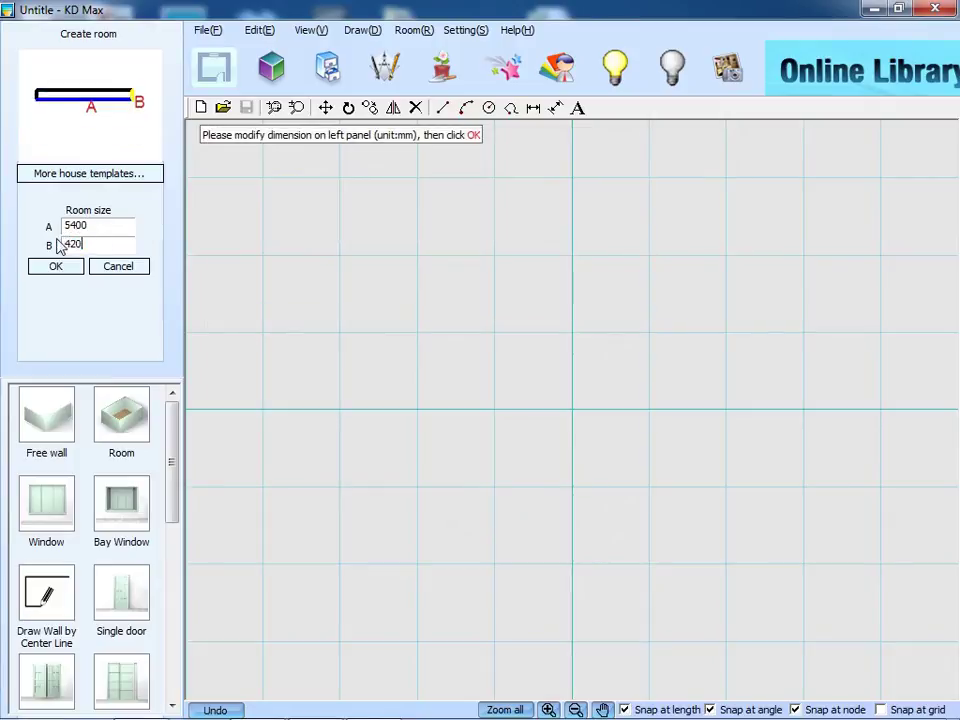
click(57, 267)
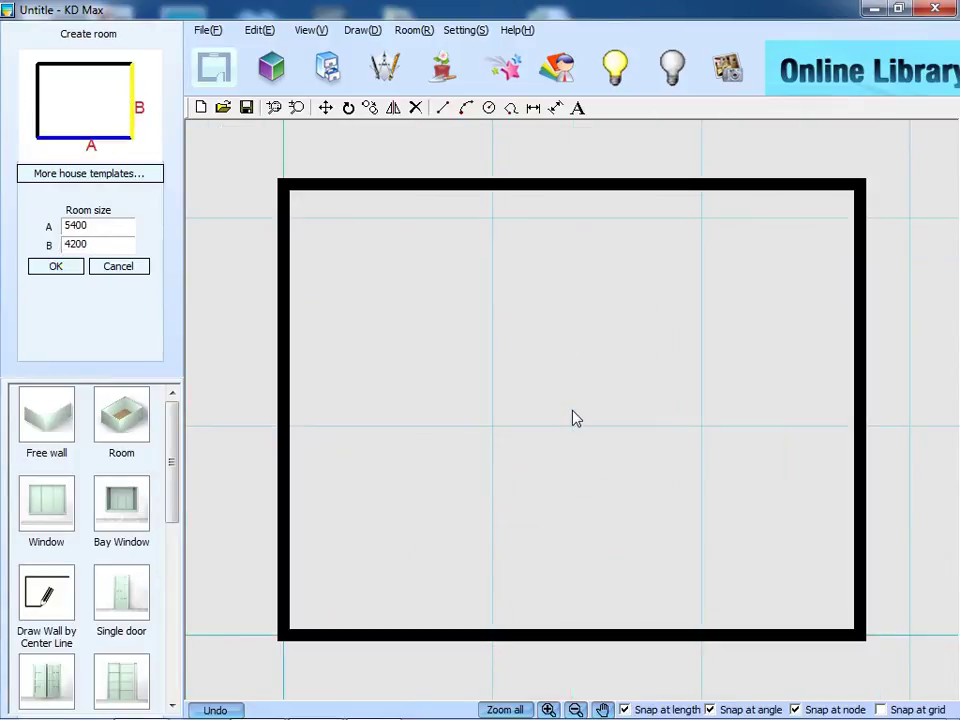
Insert two 900 × 2000 mm single doors, one midway along the west wall and one in the south wall near the southwest corner
scroll(176, 476, down, 2)
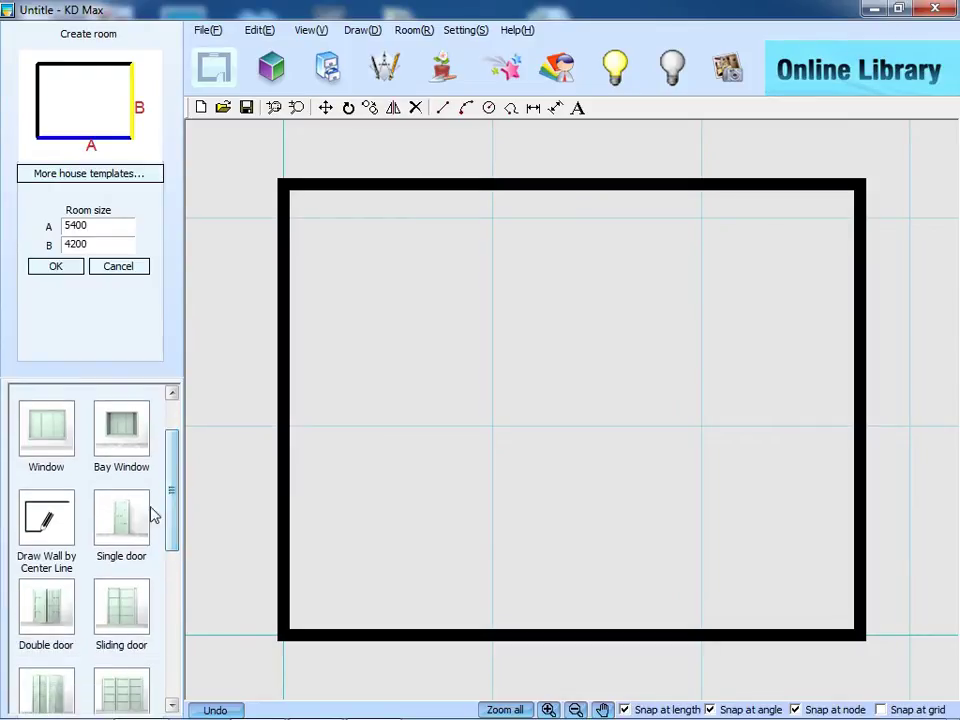
click(118, 525)
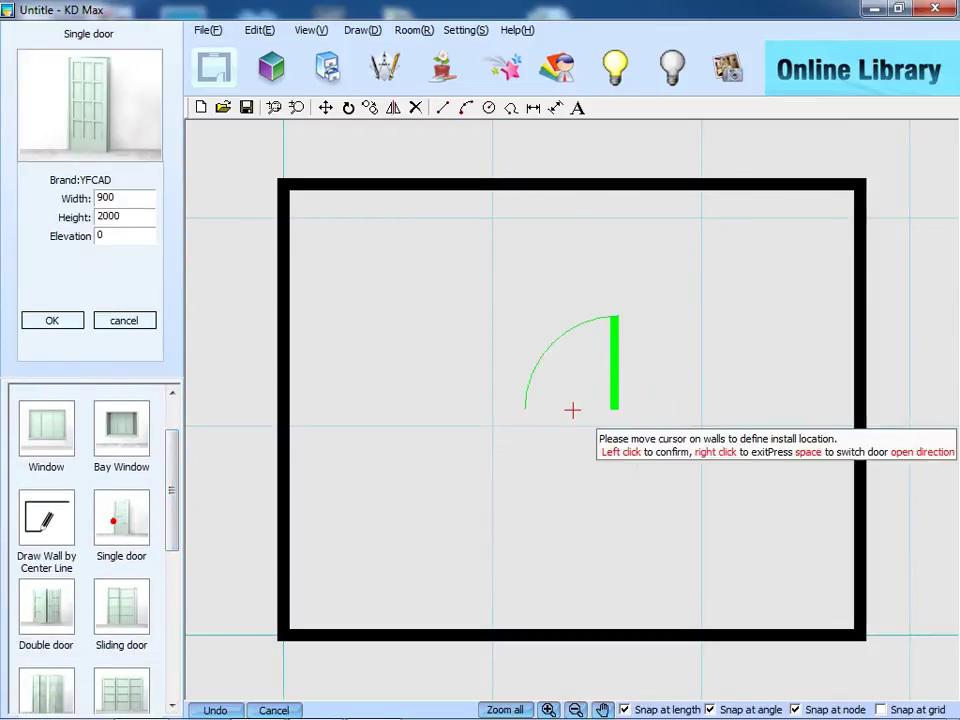
click(298, 390)
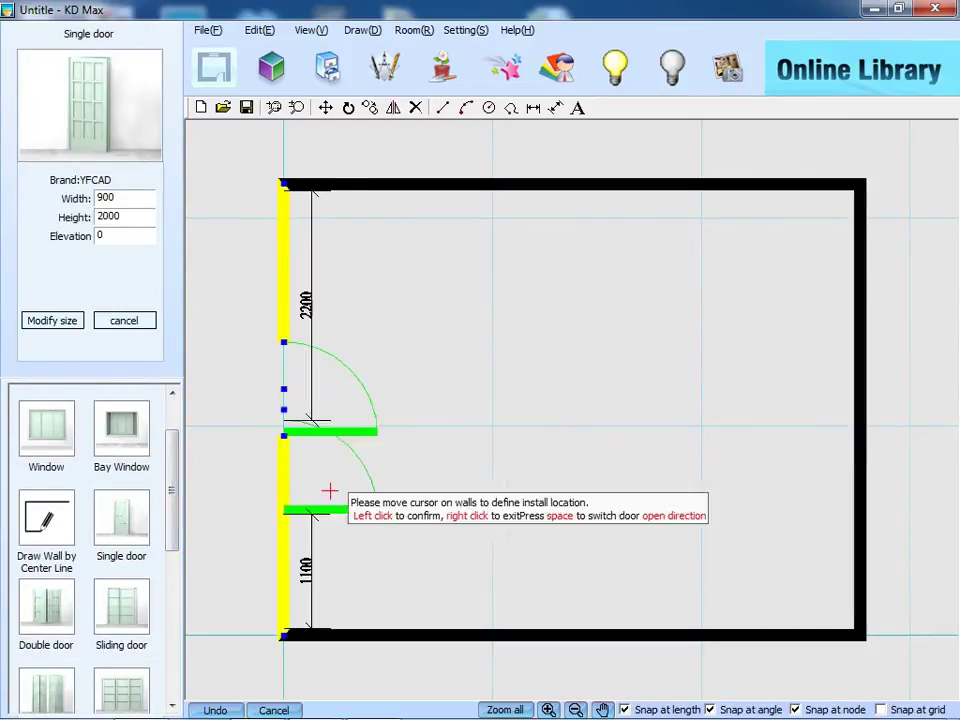
click(350, 598)
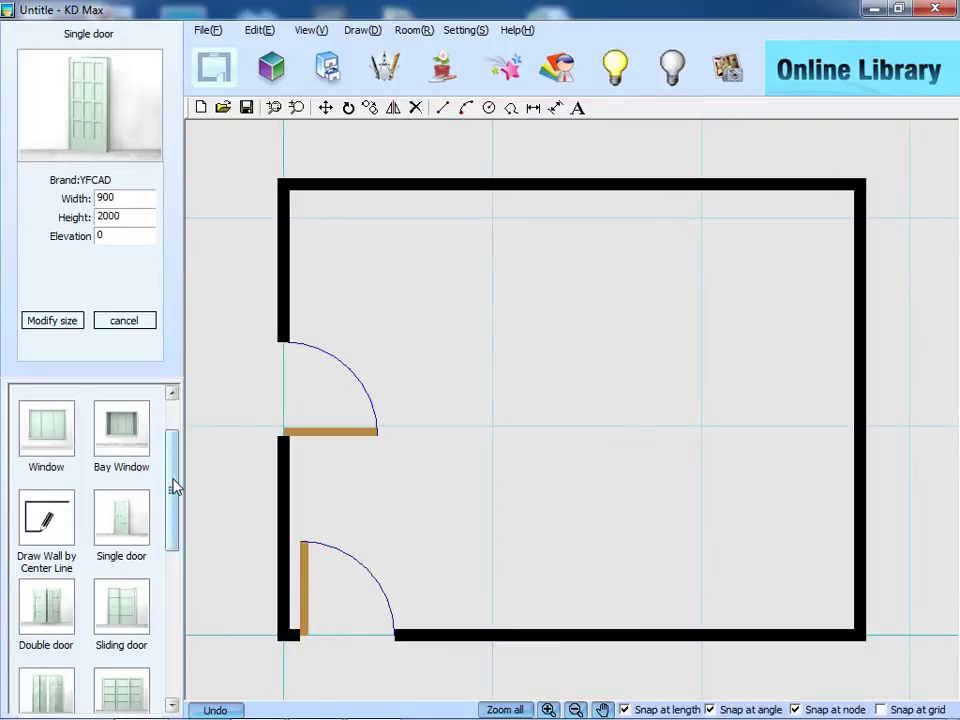
Insert an Arcadia door 2800 mm wide and 2300 mm high near the middle of the east wall as the balcony door
drag(174, 486, 174, 566)
click(128, 546)
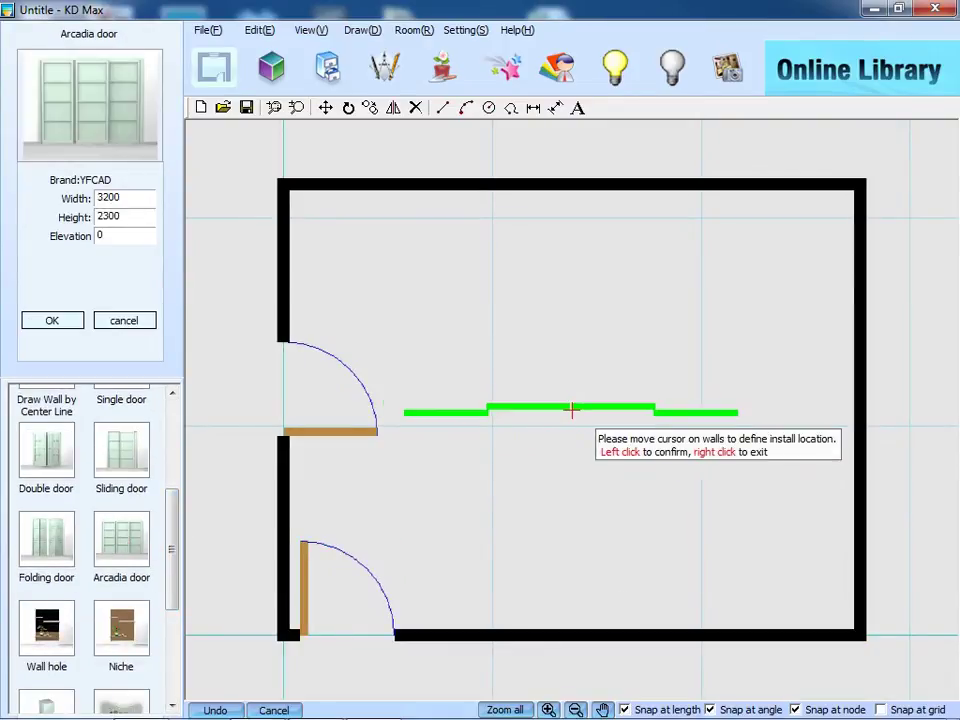
double_click(127, 197)
text(2)
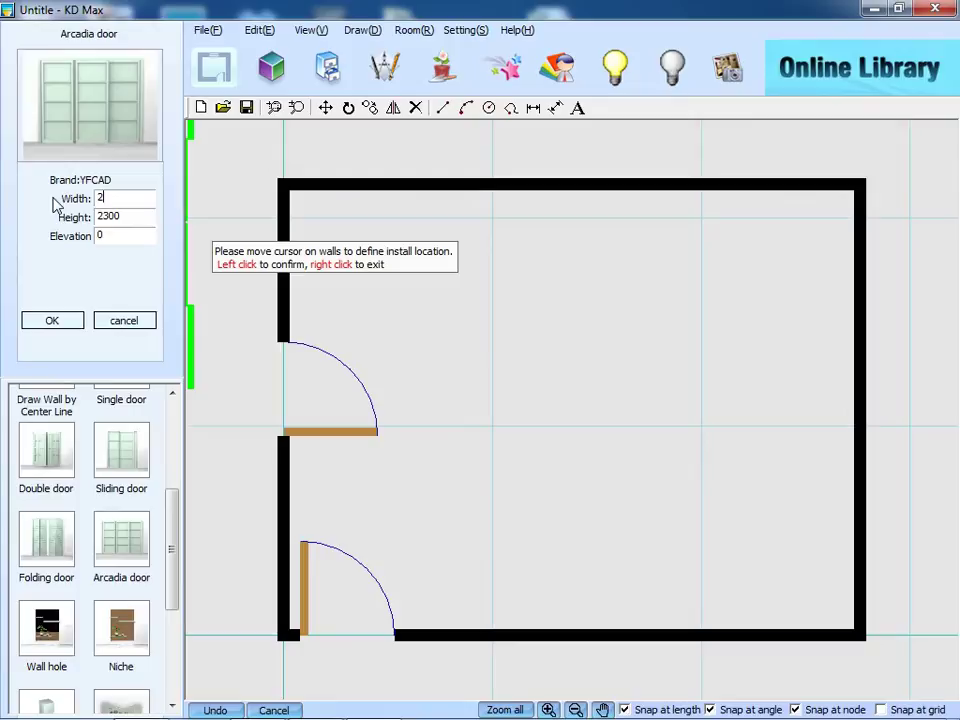
click(50, 320)
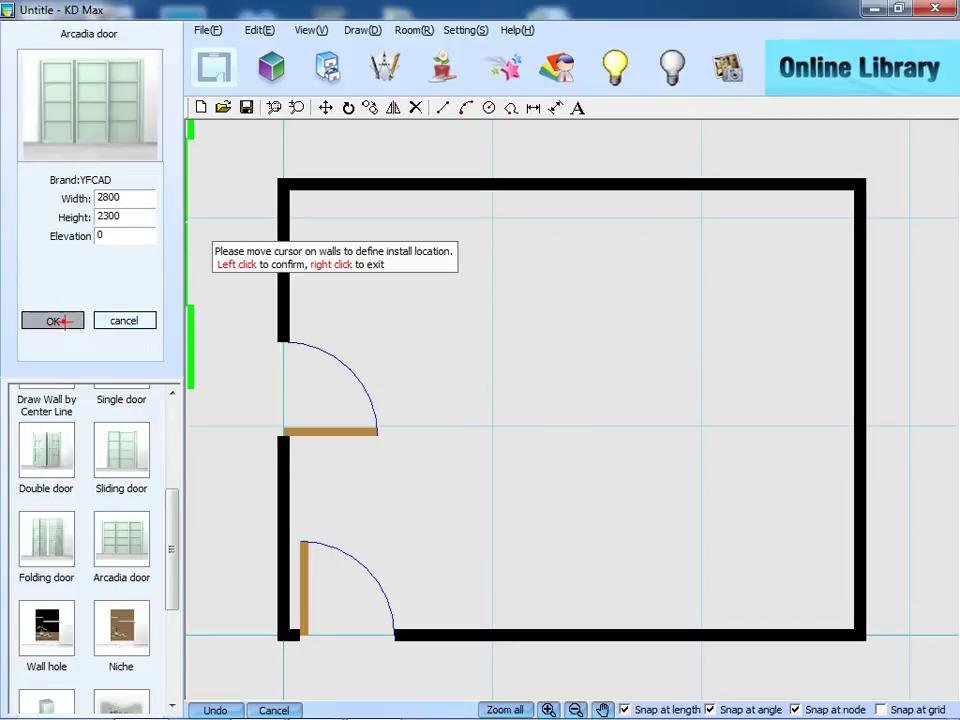
click(852, 386)
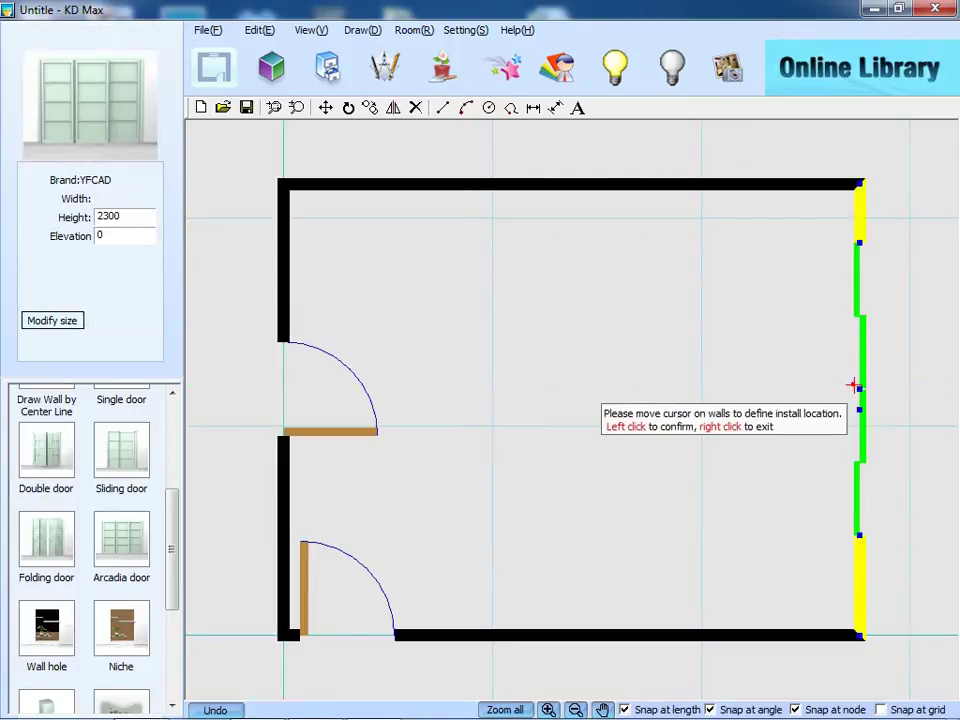
right_click(852, 386)
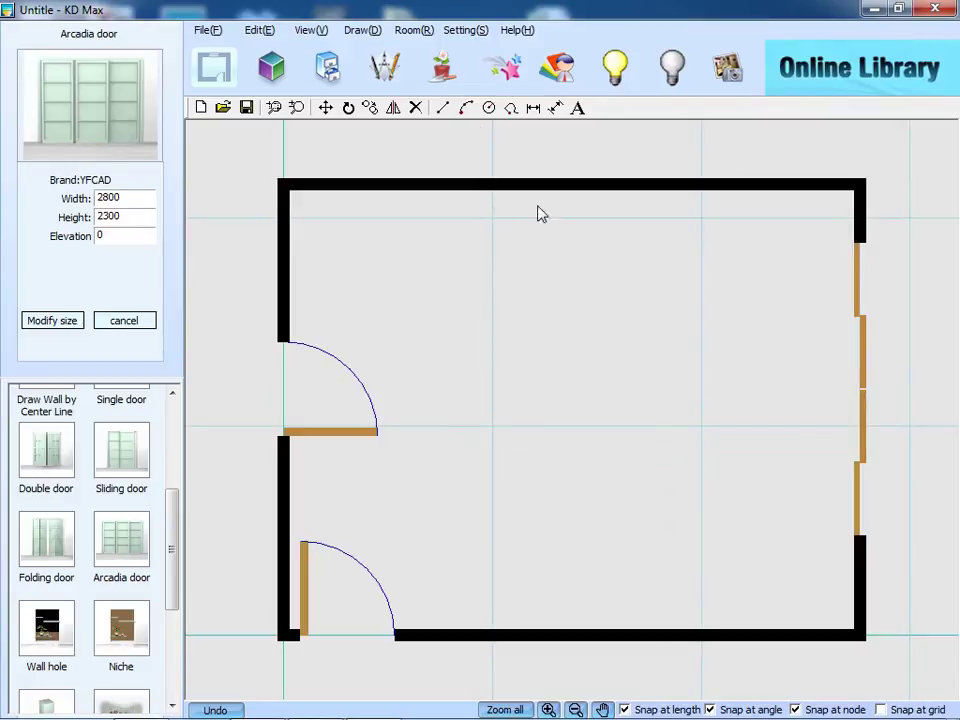
Create an automatic ceiling for the whole room without a ceiling type, at elevation 2600
click(422, 30)
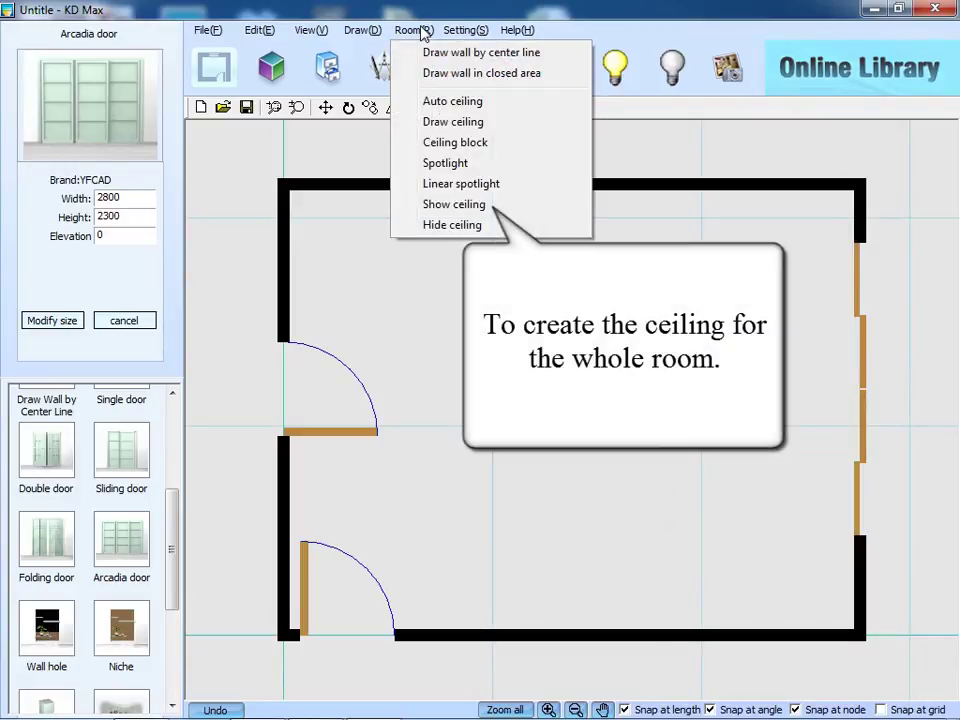
click(536, 103)
click(573, 383)
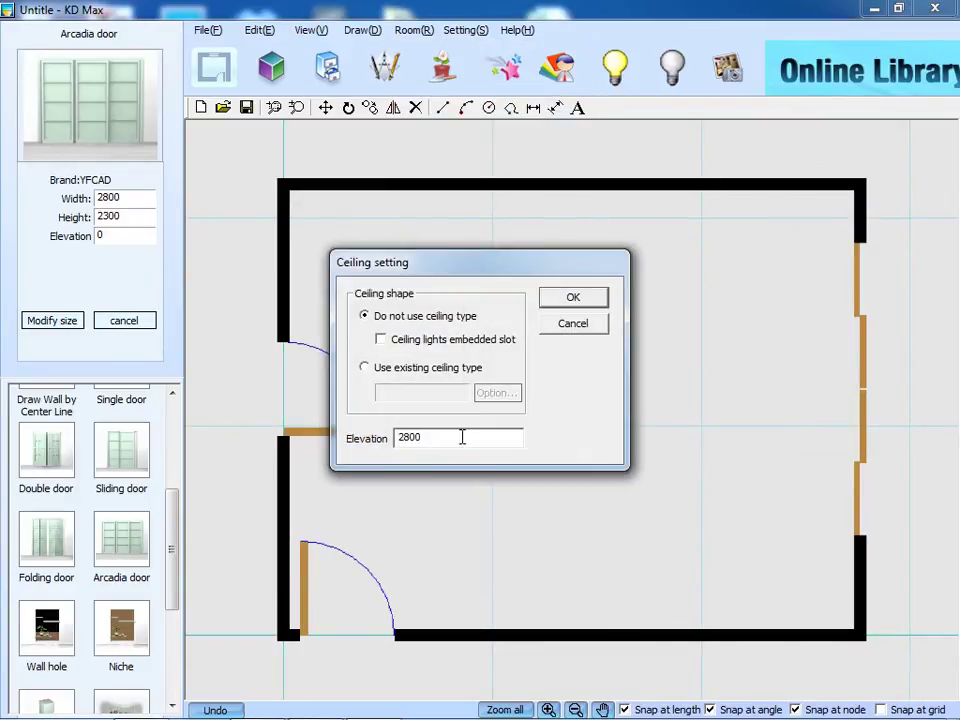
drag(461, 437, 387, 443)
text(2600)
click(594, 301)
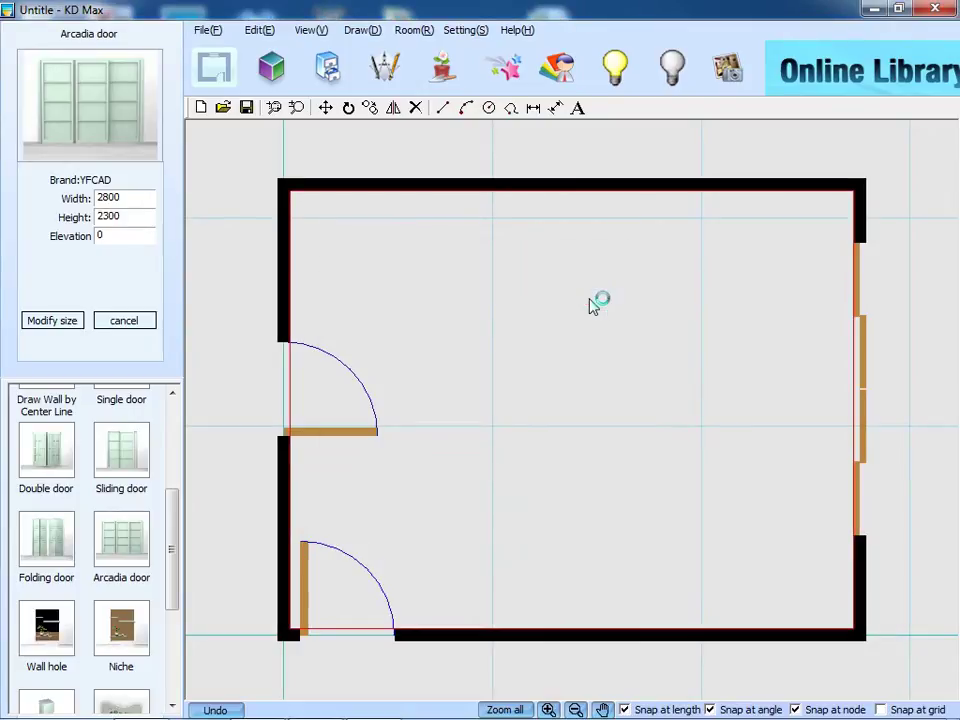
Switch to the 3D design mode with the Quick Start W001 global style and show the room in top view
click(272, 67)
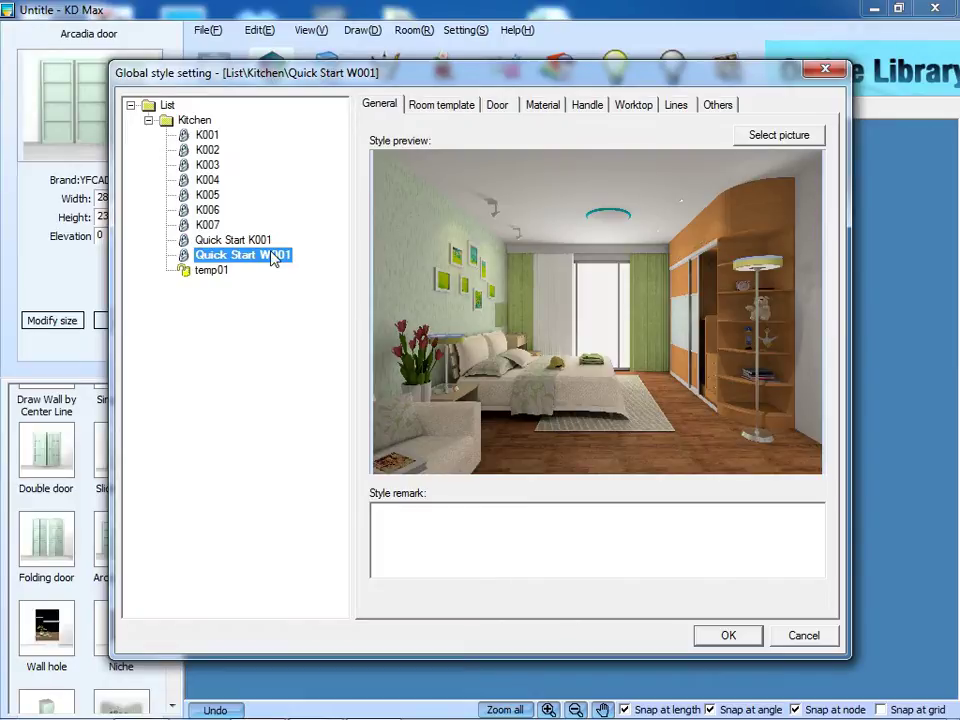
click(728, 635)
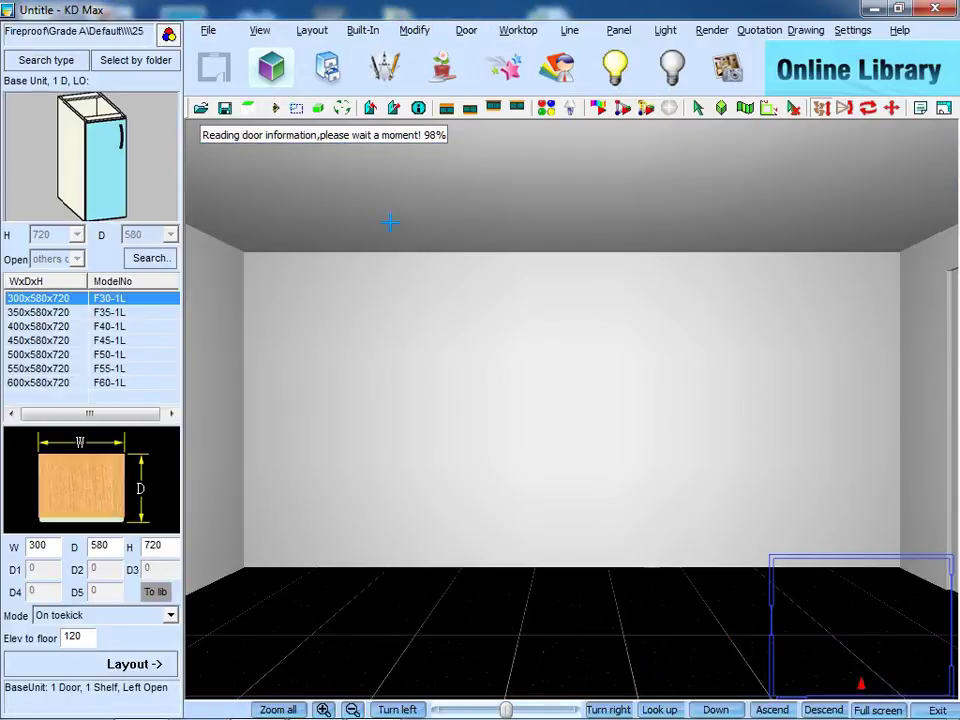
click(262, 31)
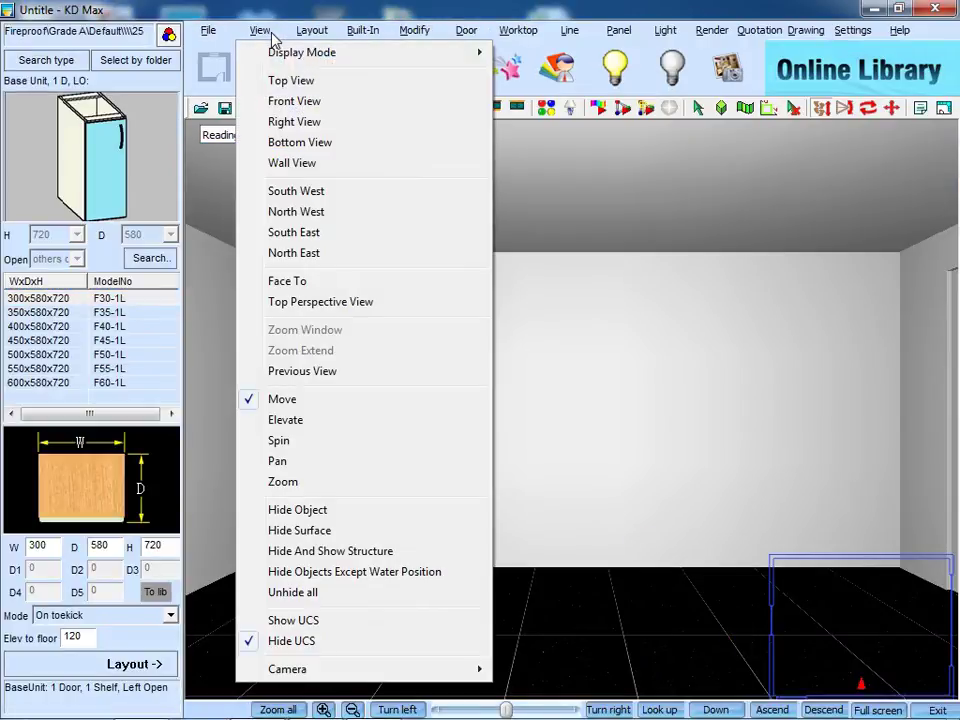
click(391, 81)
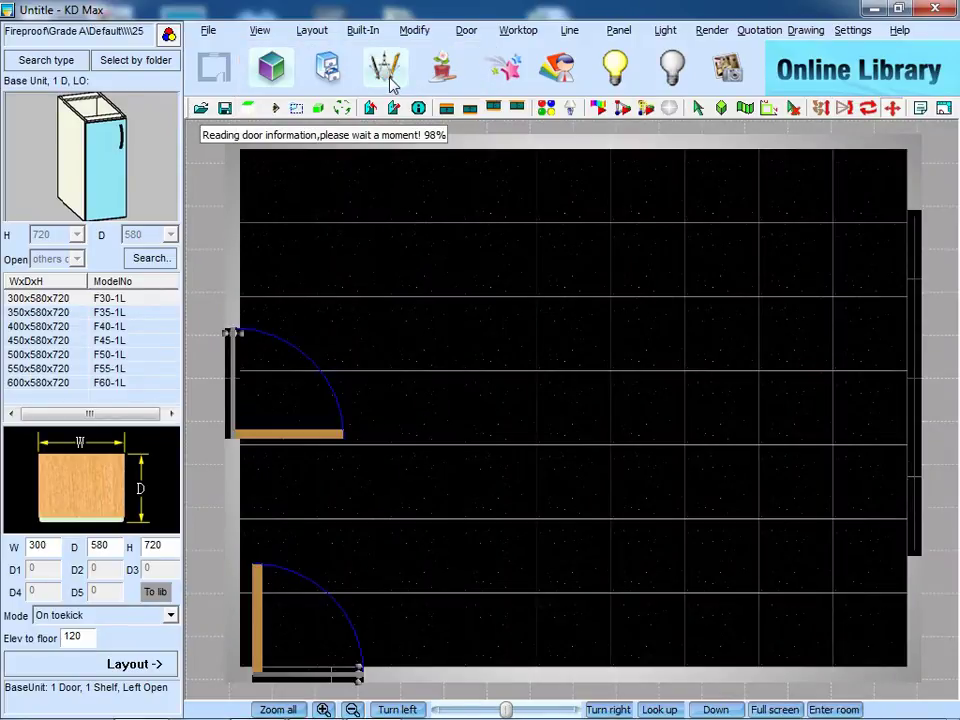
Insert the saved curtain group 02 along the balcony door wall and raise the camera above it with the Move view mode
click(208, 30)
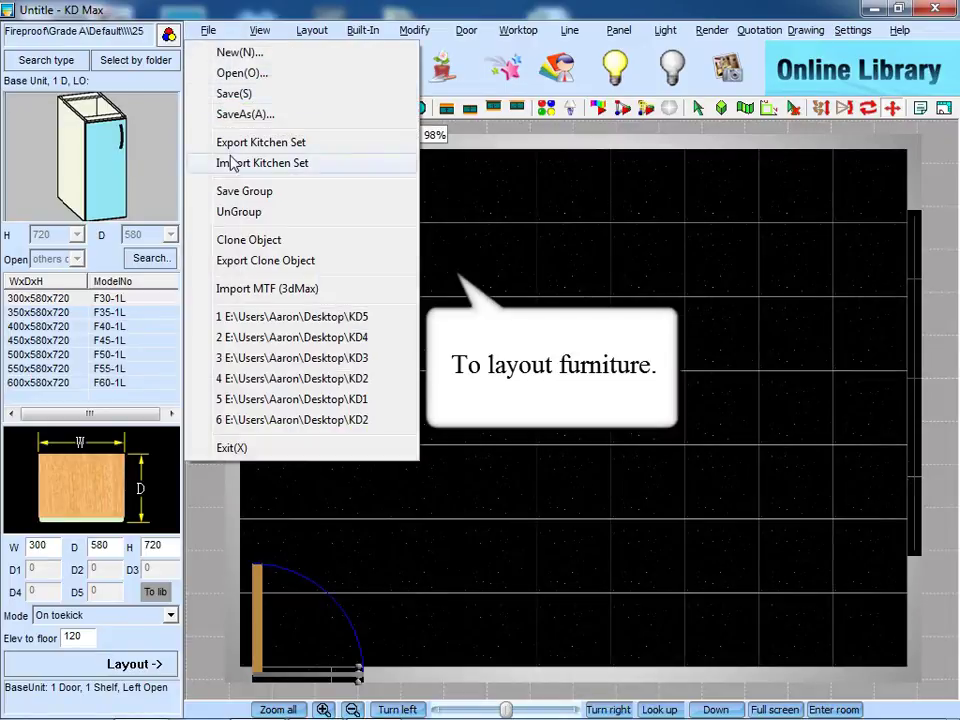
click(332, 193)
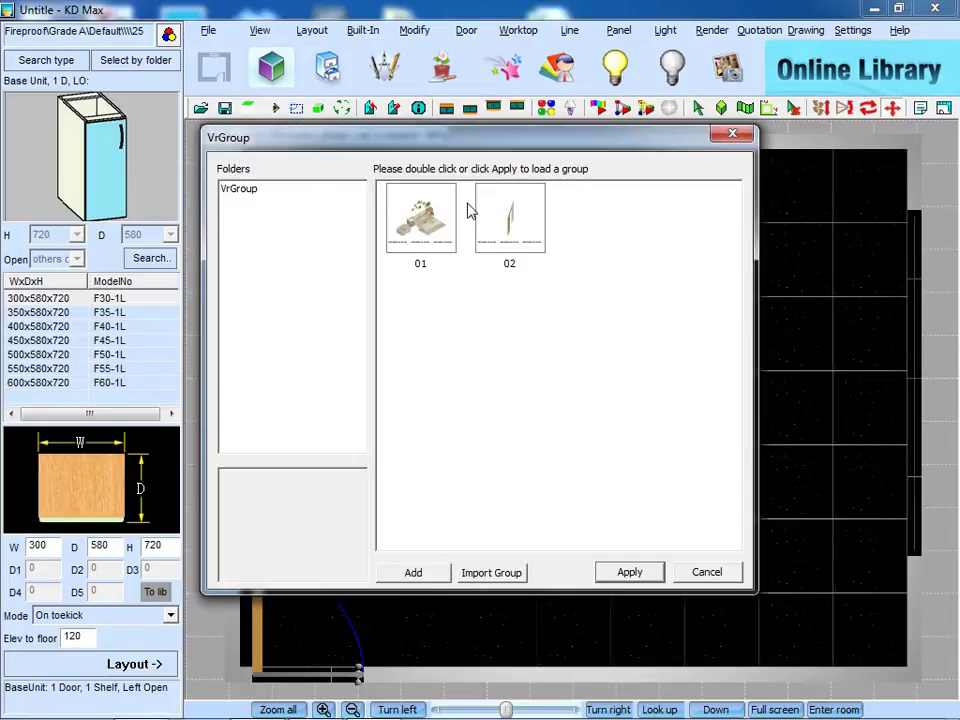
click(508, 215)
click(638, 572)
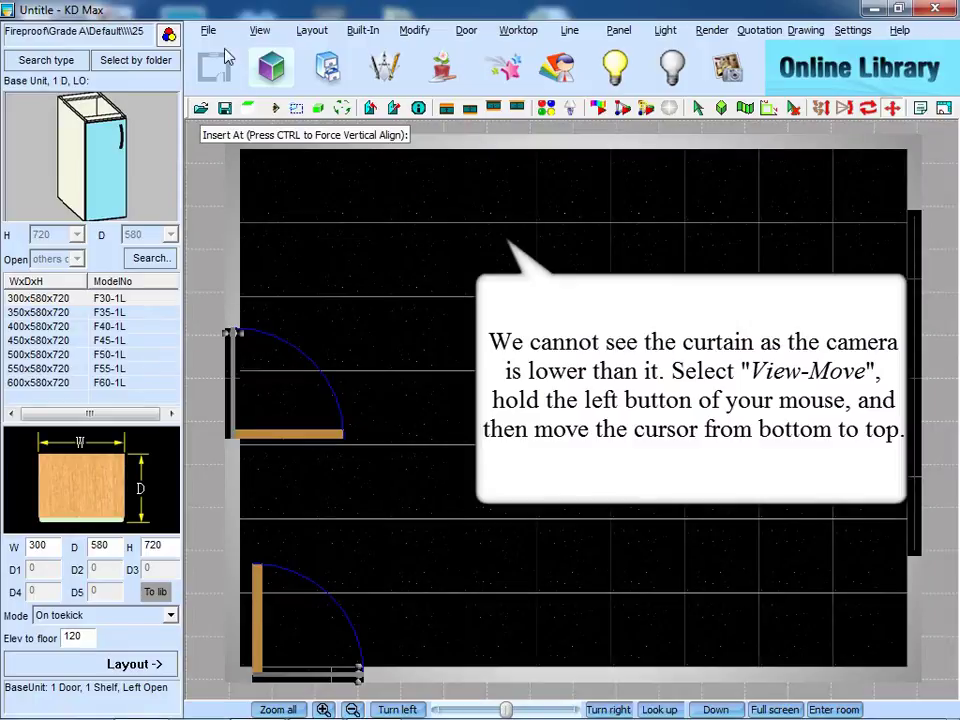
click(259, 30)
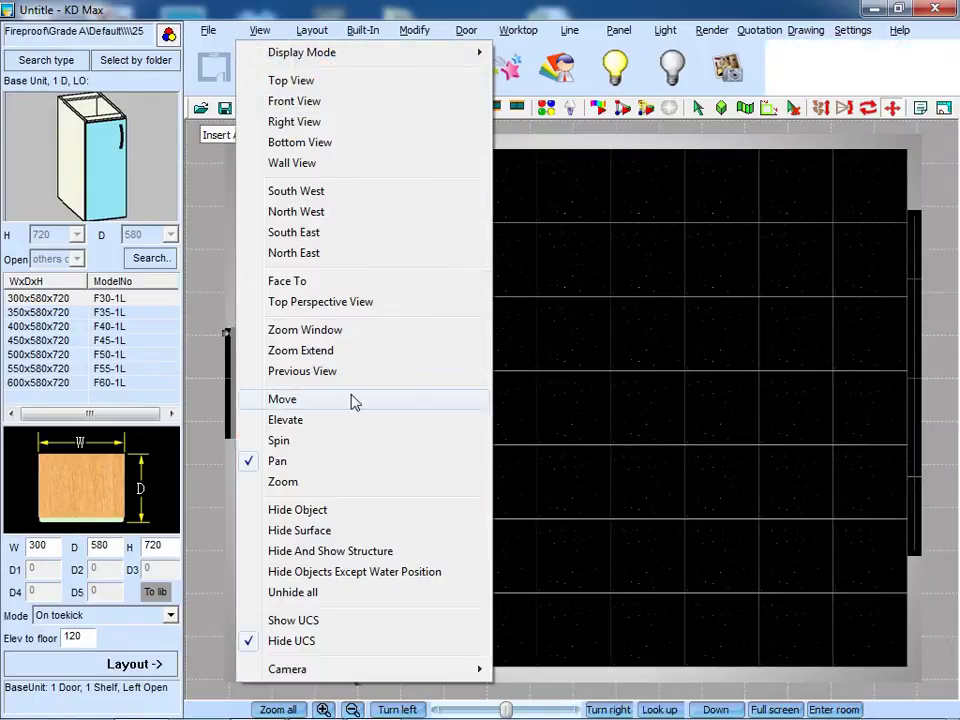
click(354, 400)
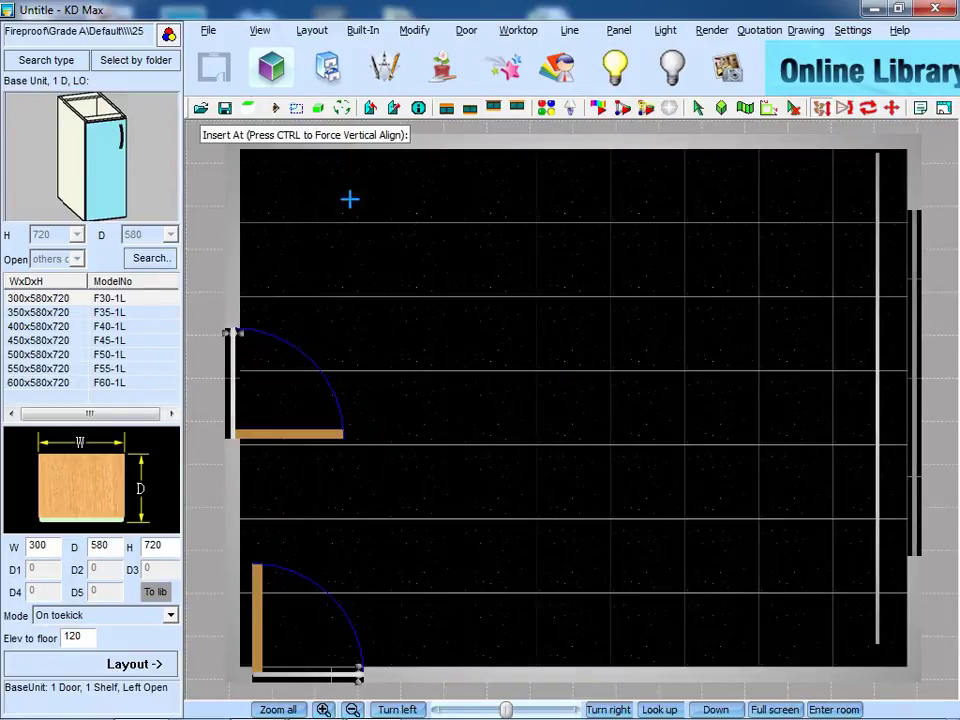
Insert the saved bedroom furniture group 01 against the north wall, with the bed on the balcony side
click(208, 30)
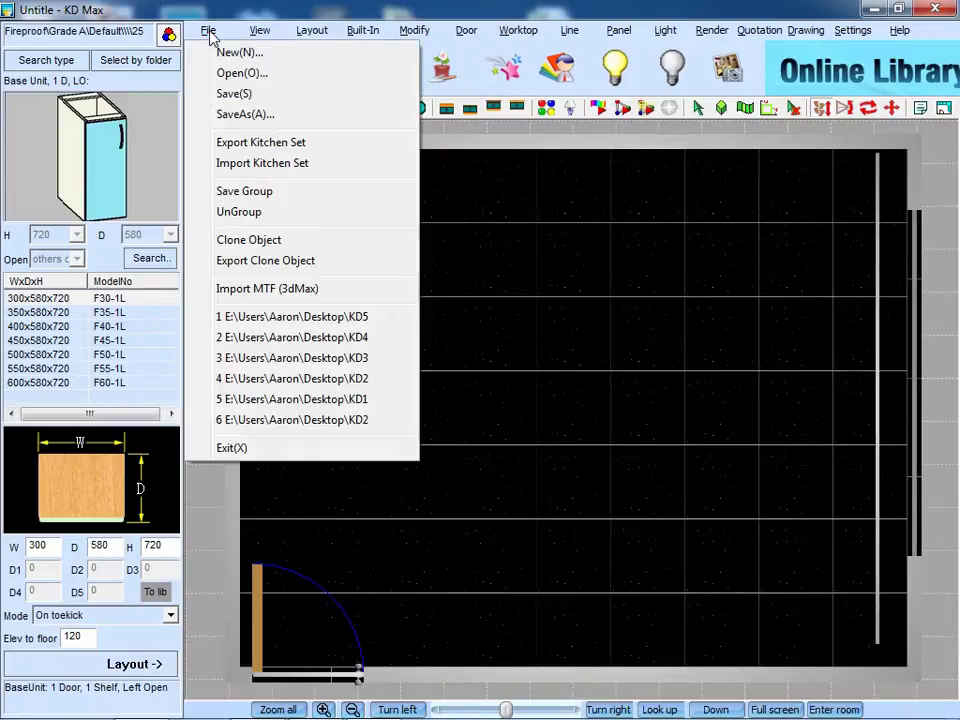
click(295, 192)
click(405, 210)
click(632, 575)
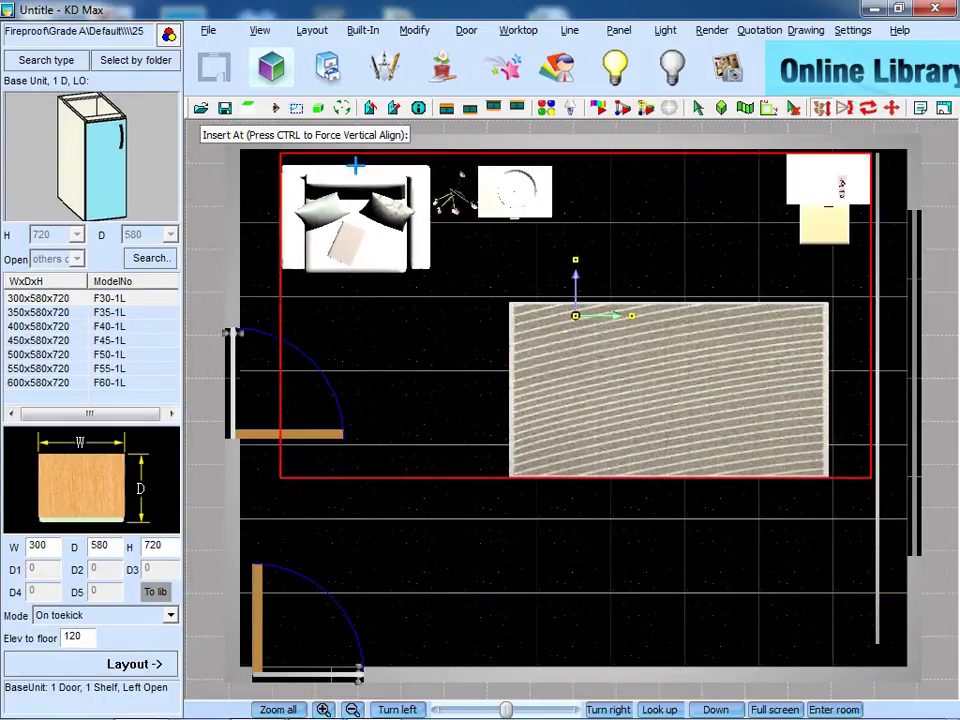
click(355, 165)
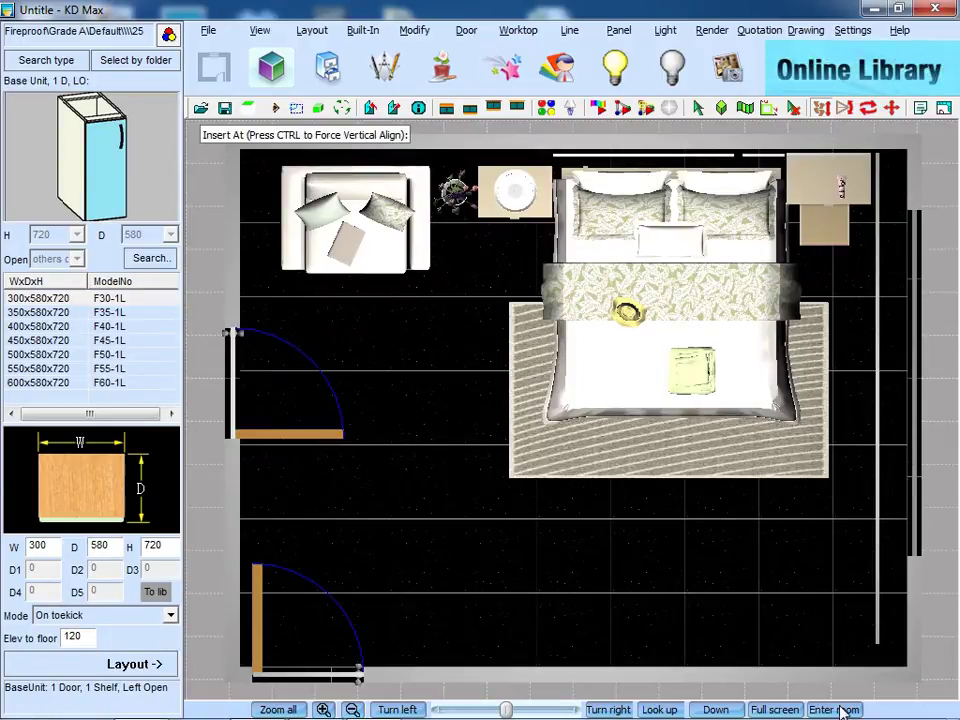
Enter the room, face the empty wall opposite the bed, and hide the curtain
click(843, 710)
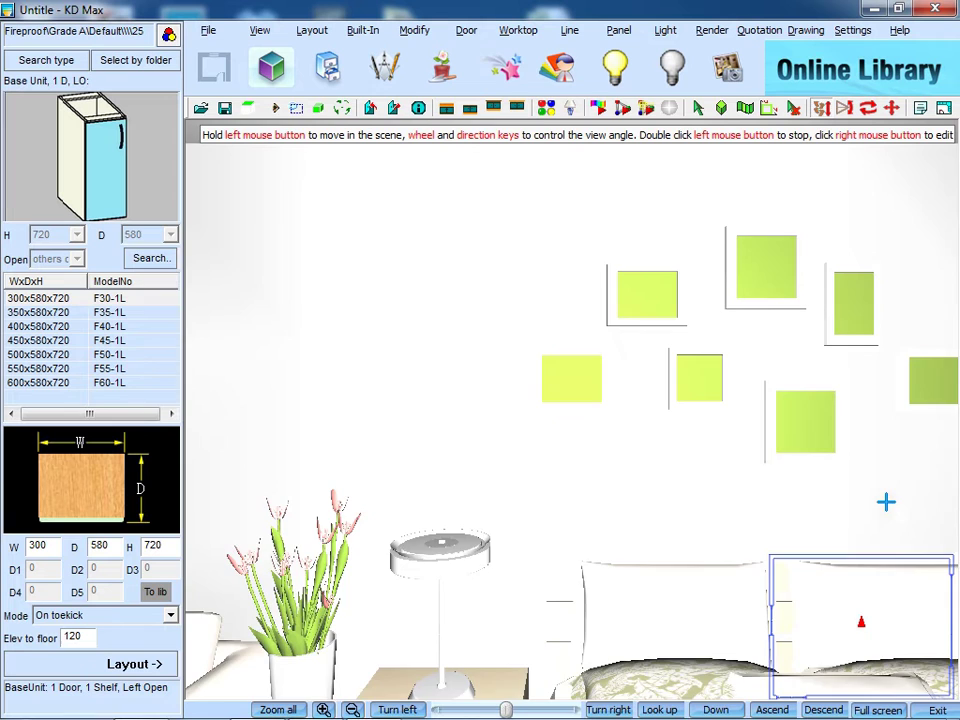
drag(887, 501, 479, 453)
drag(559, 450, 497, 322)
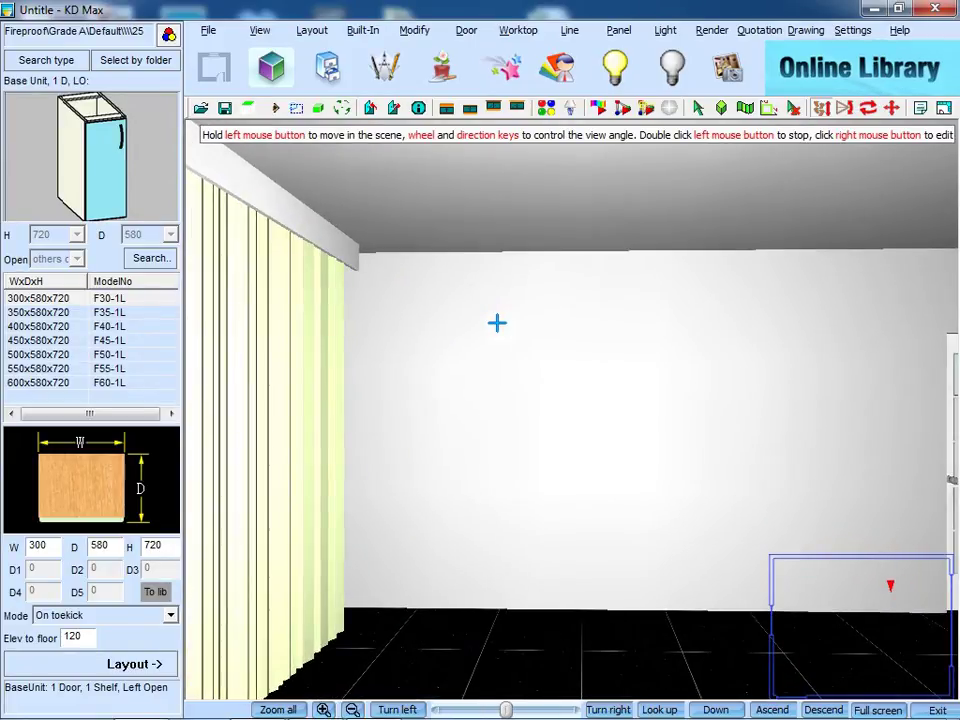
right_click(274, 336)
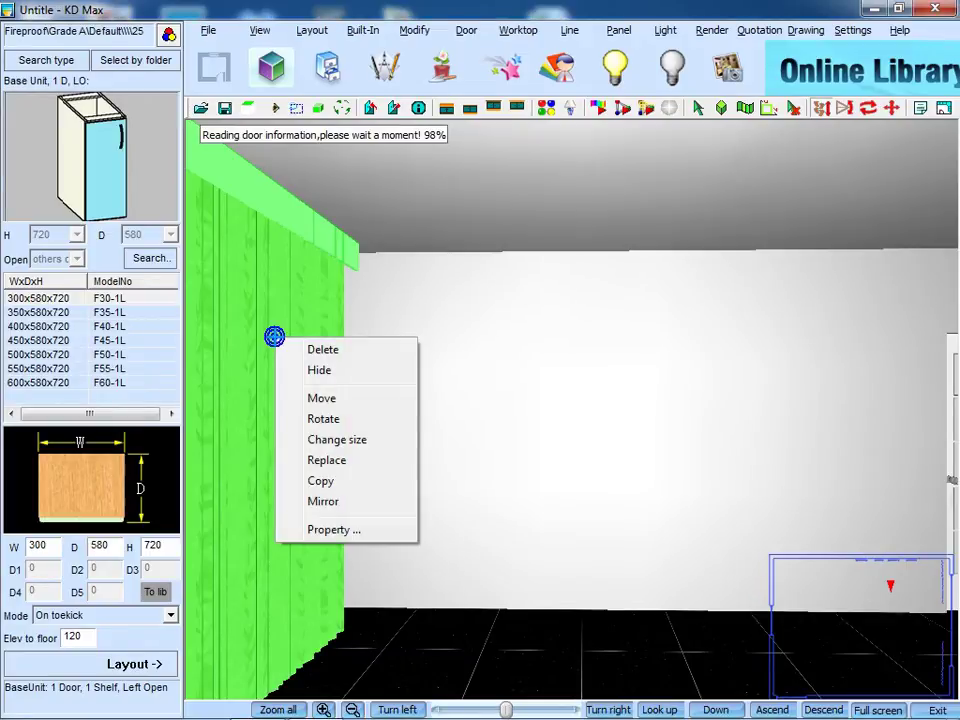
click(375, 370)
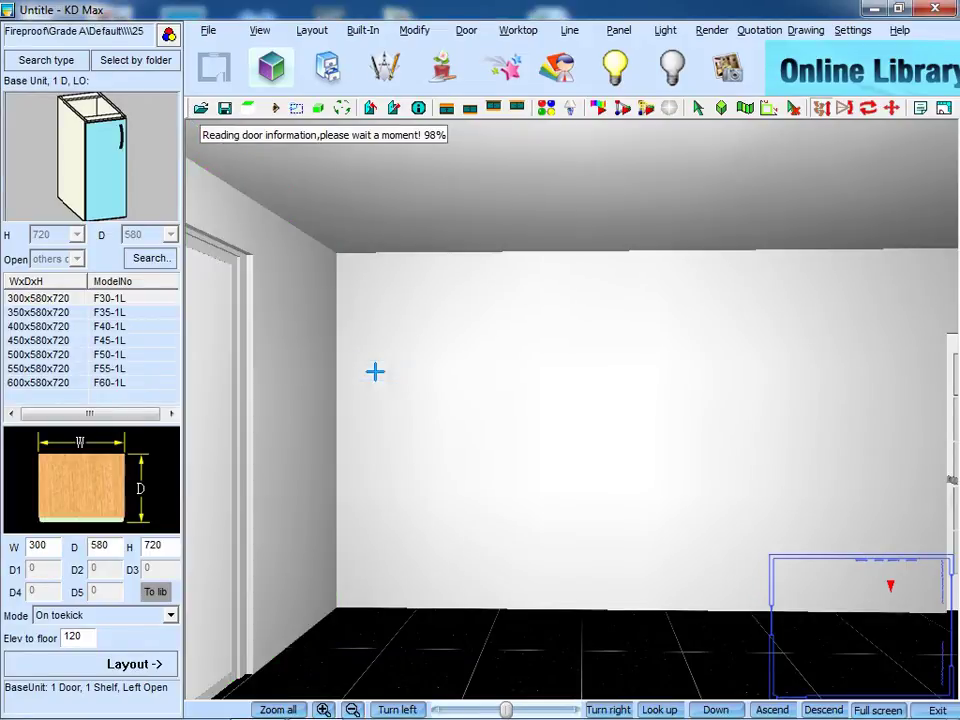
Choose the Tall end panel from the End Panel directory of the product catalogue
click(150, 62)
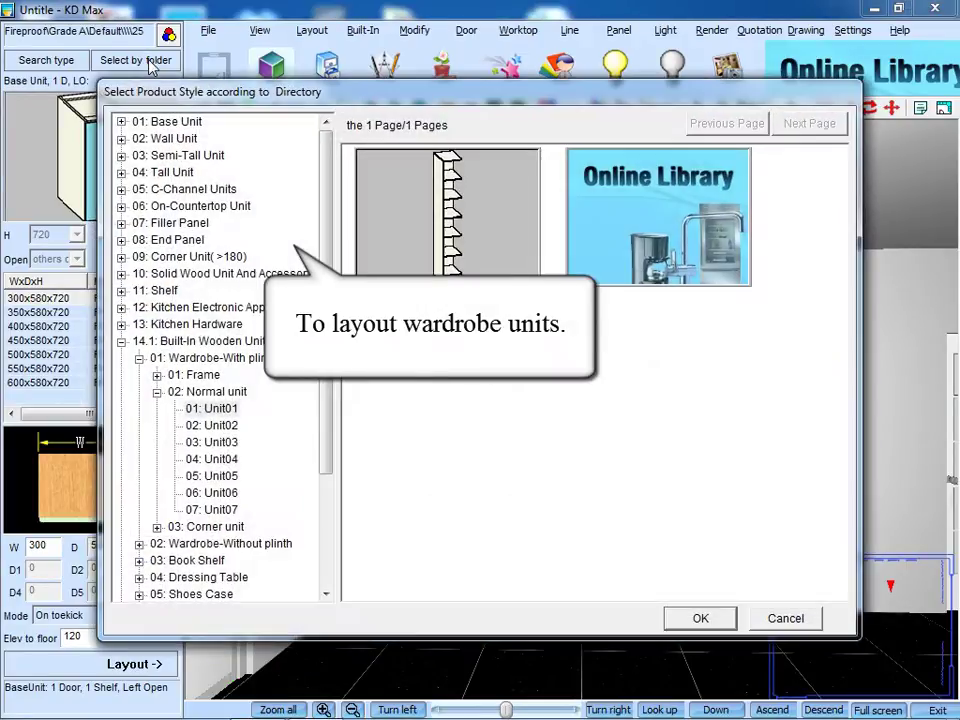
click(121, 240)
click(139, 257)
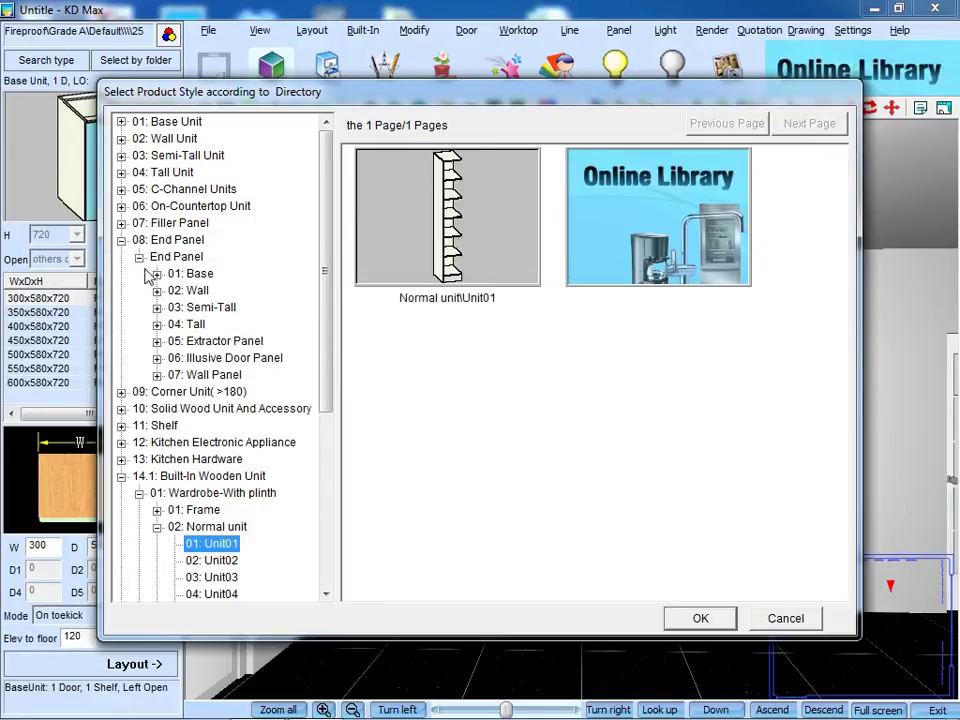
click(156, 324)
click(193, 340)
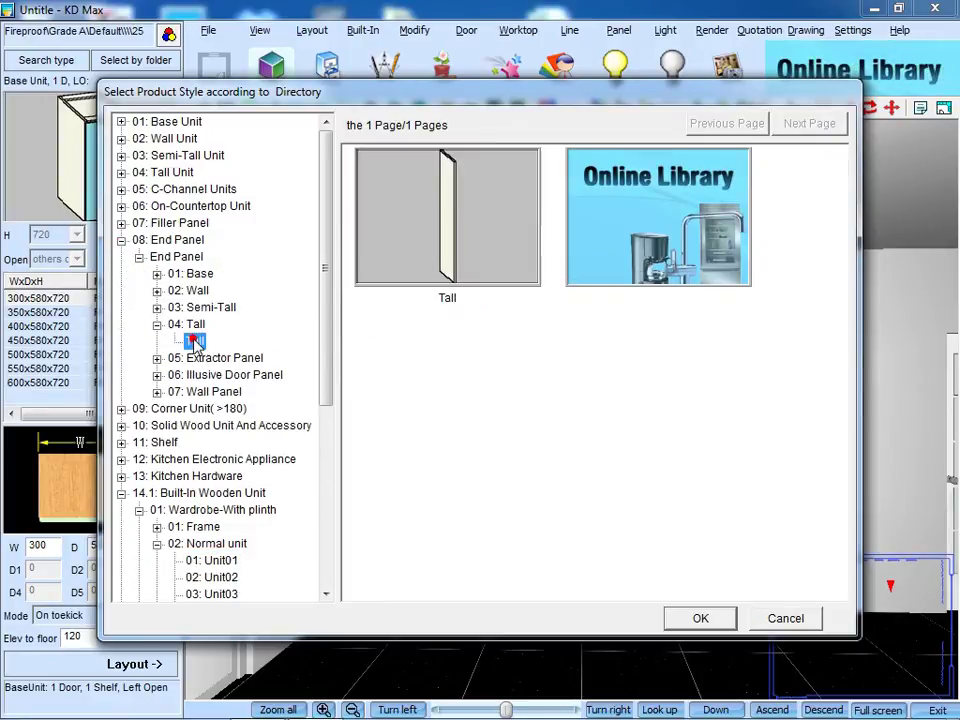
click(456, 260)
click(700, 617)
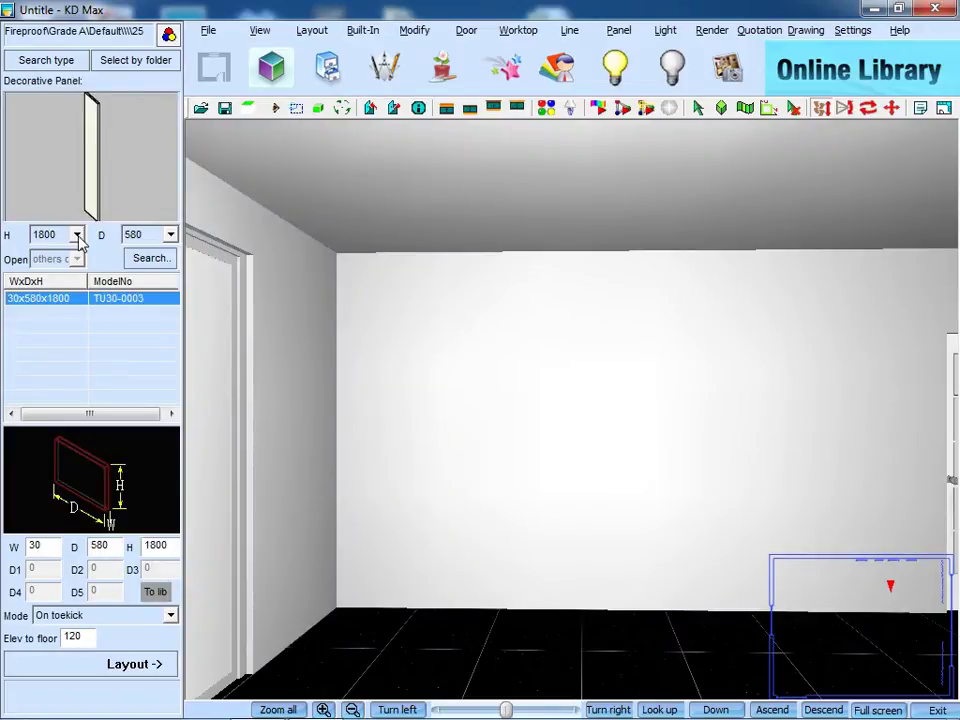
Set the tall end panel to 2100 high and 600 deep and place it on the floor against the side wall beside the door
click(77, 234)
click(50, 276)
click(170, 234)
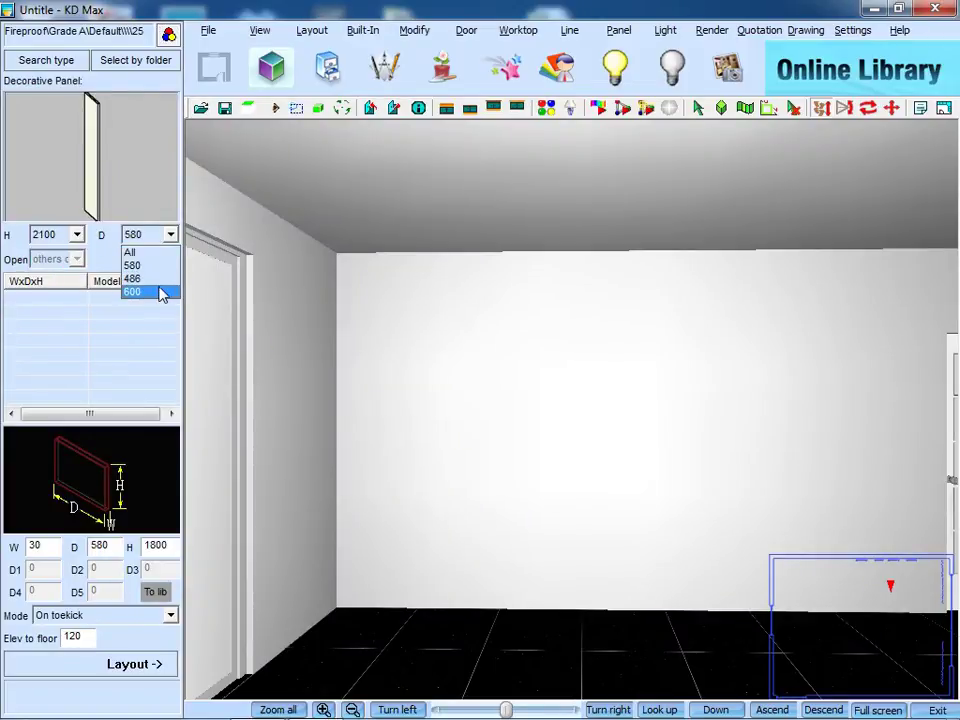
click(160, 291)
click(140, 666)
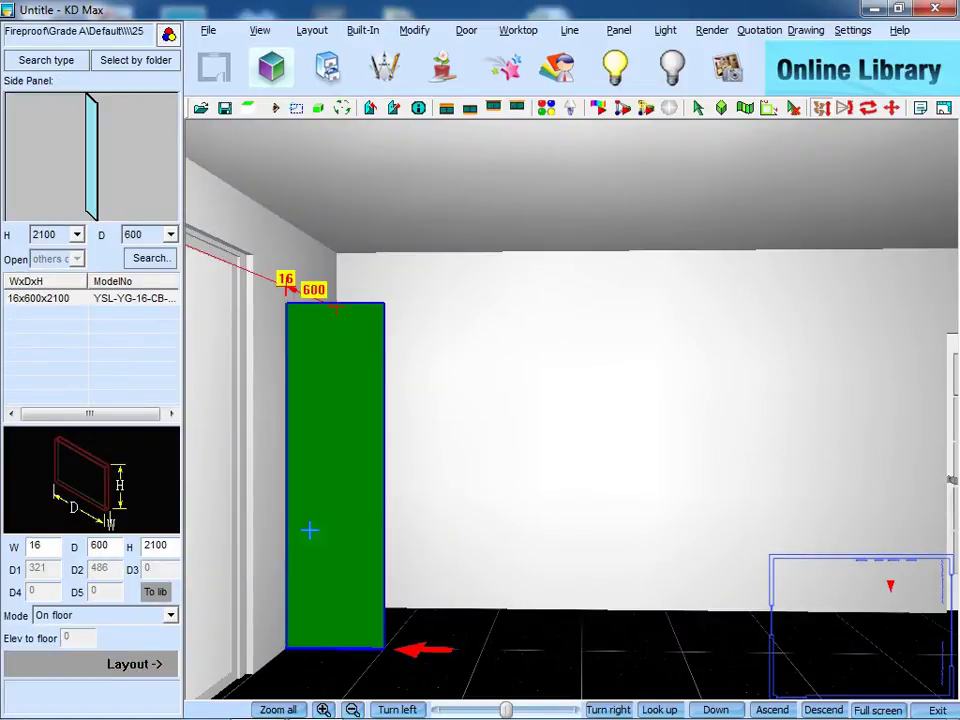
click(348, 502)
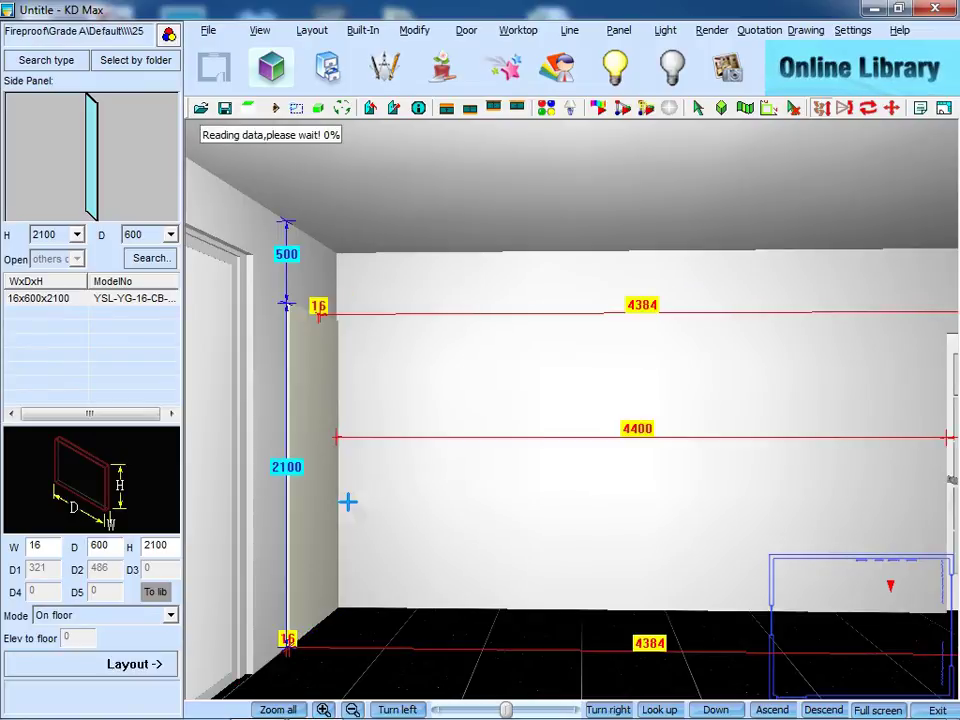
Move the tall side panel 250 to the right, away from the side wall
right_click(312, 413)
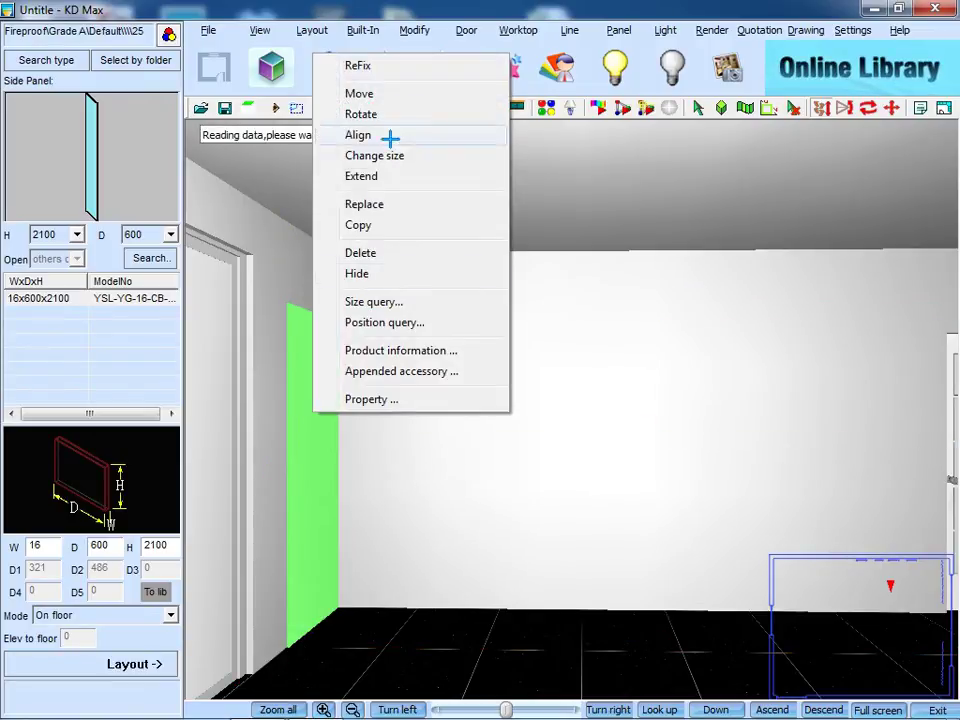
click(400, 93)
click(115, 267)
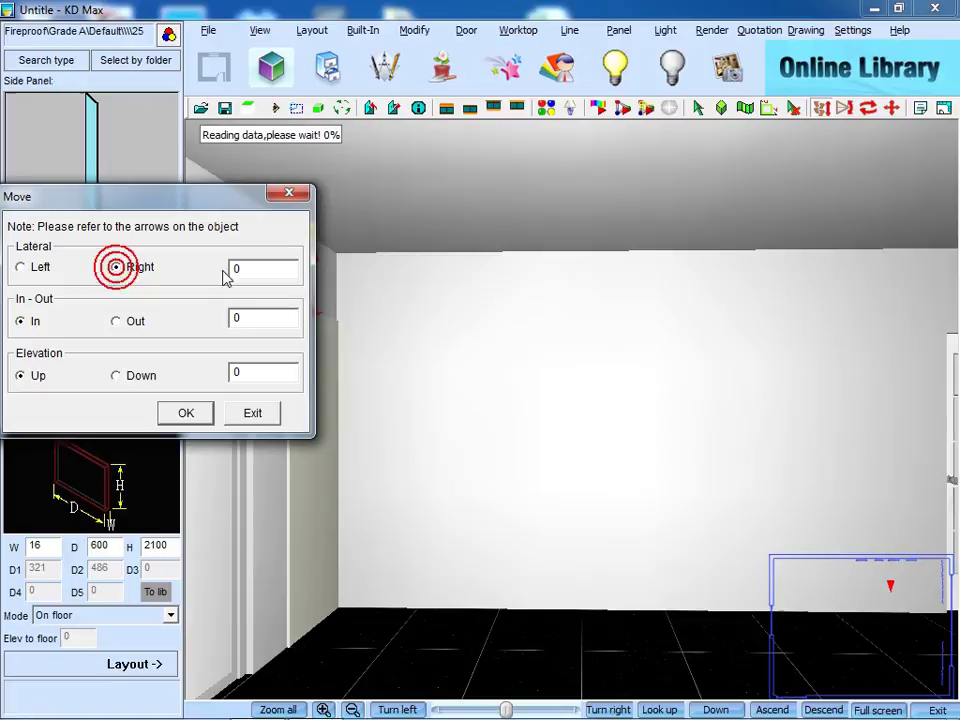
double_click(238, 268)
text(25)
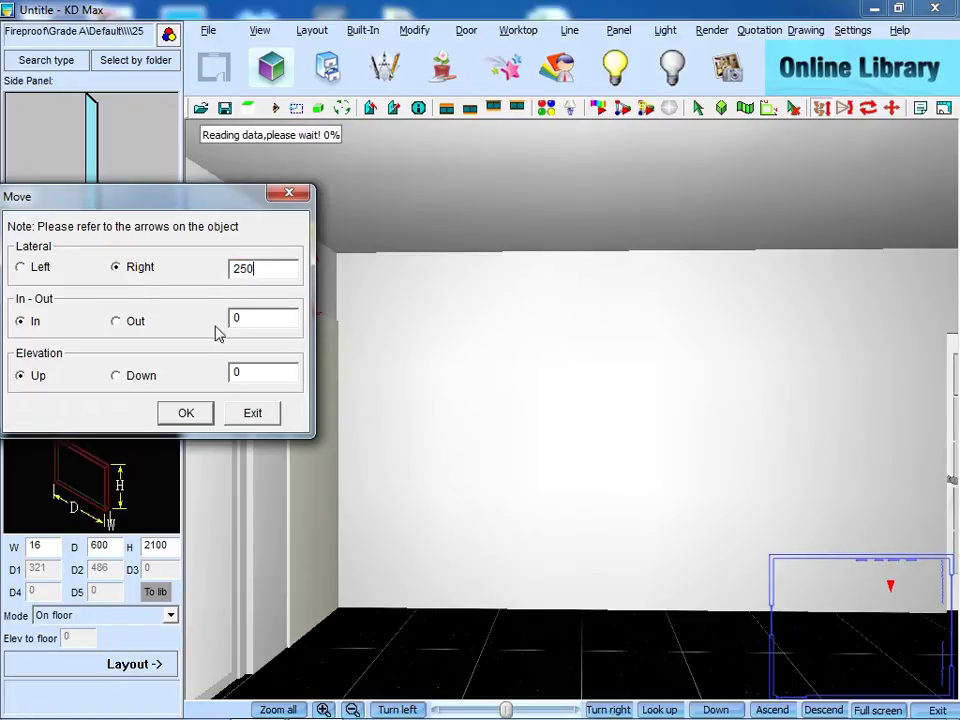
click(200, 414)
click(252, 416)
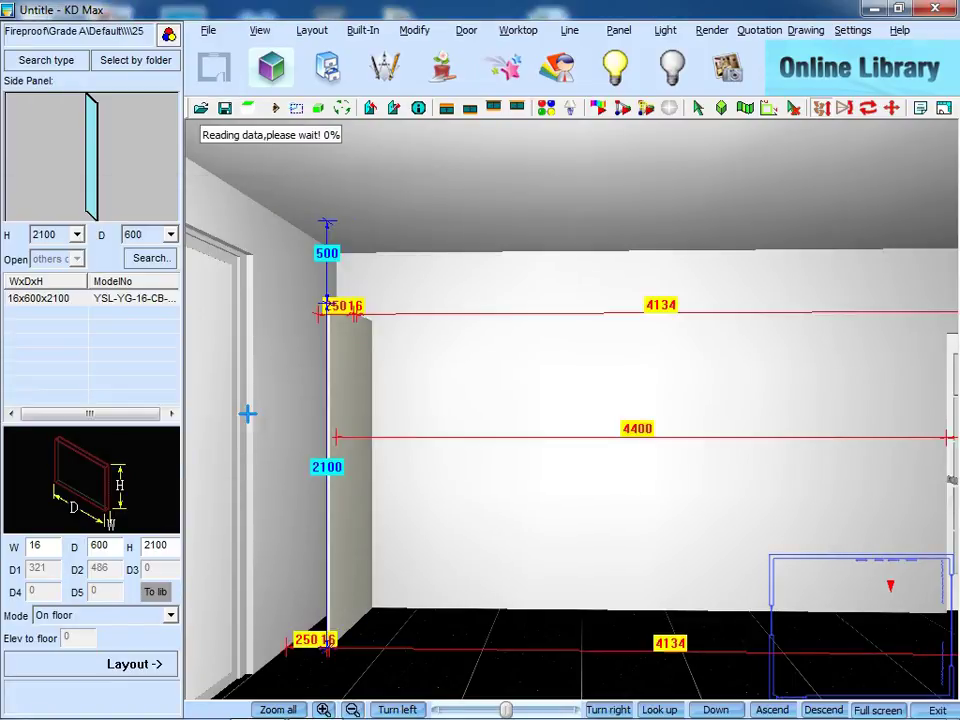
Place the built-in wooden wardrobe Normal unit Unit01 with plinth on the floor directly beside the side panel
click(148, 62)
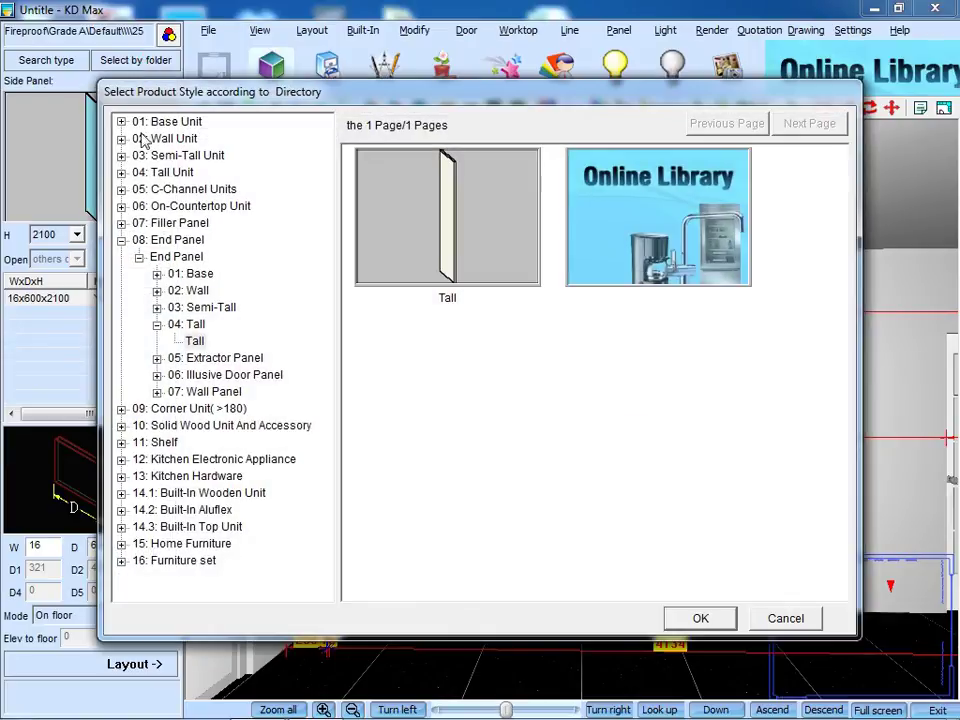
click(121, 241)
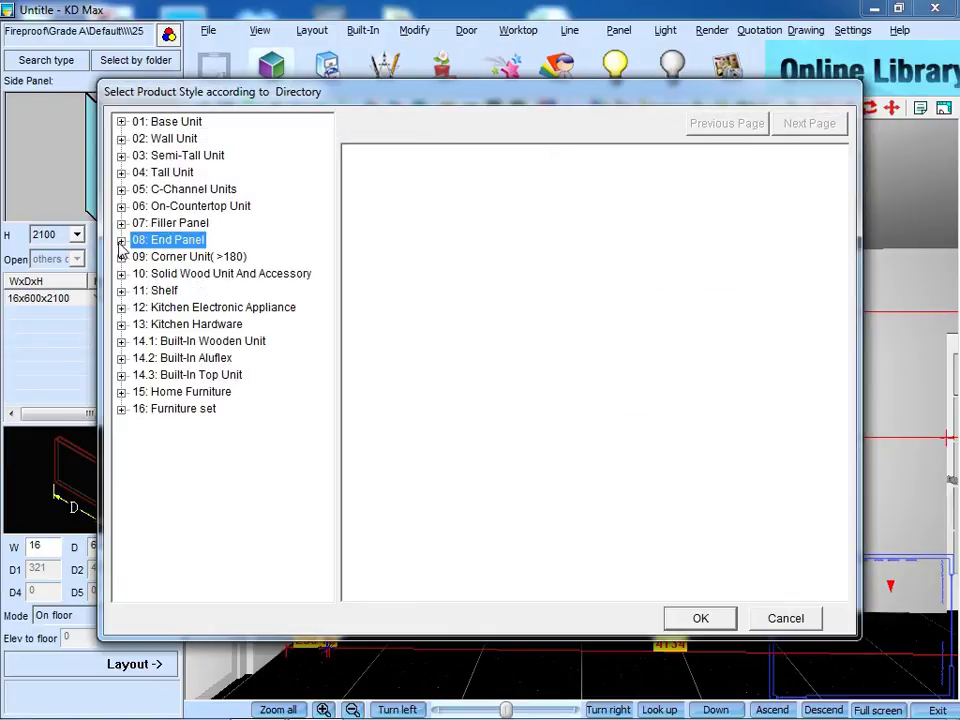
click(121, 341)
click(165, 358)
click(436, 268)
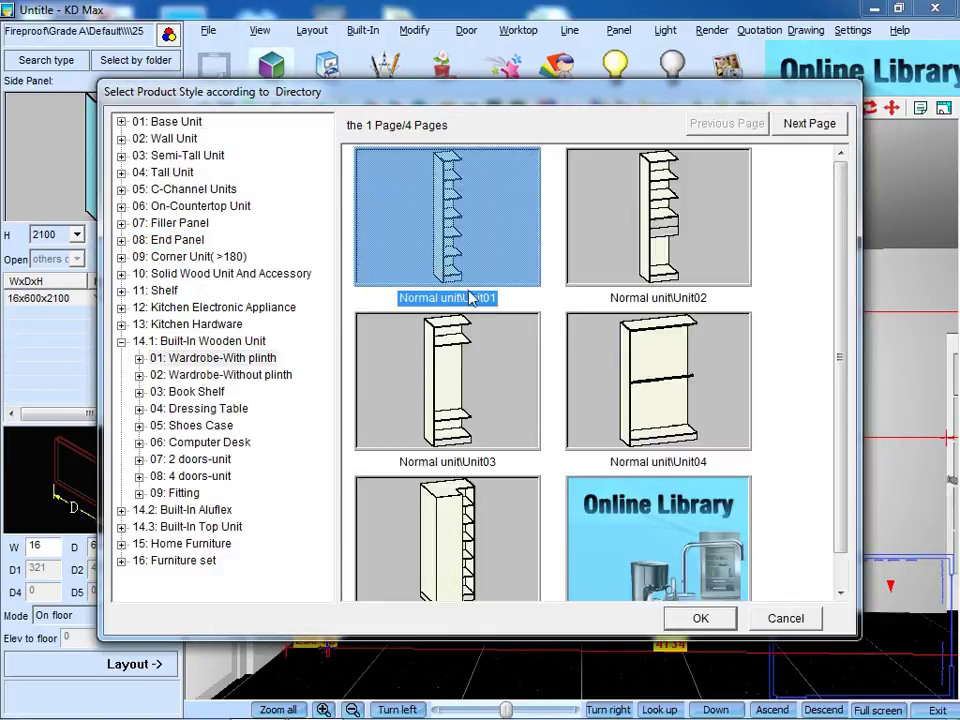
click(697, 620)
click(136, 664)
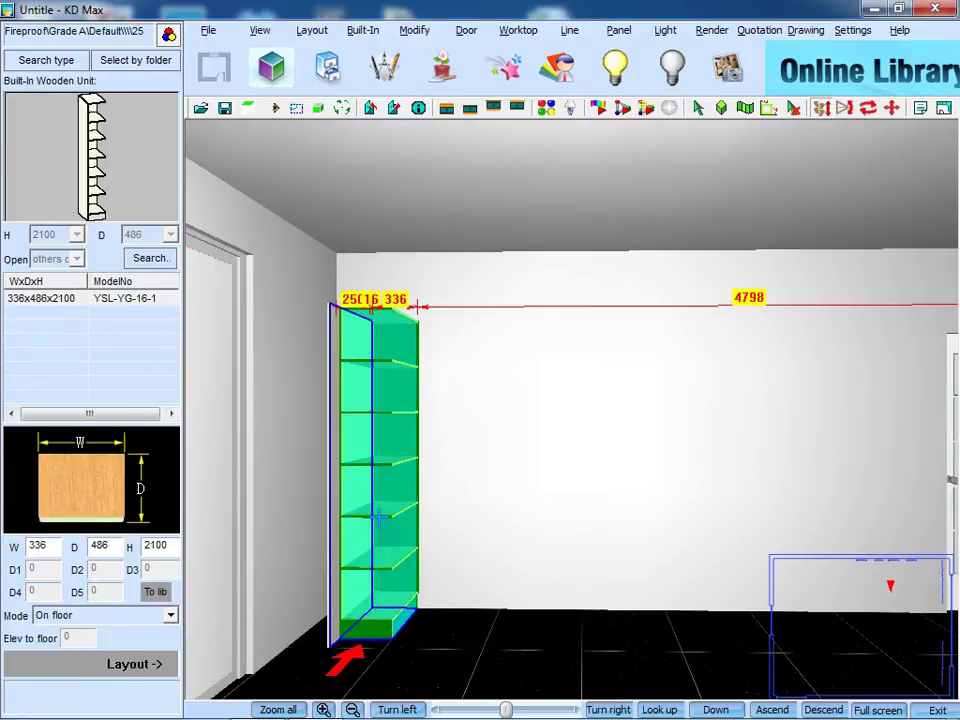
click(378, 516)
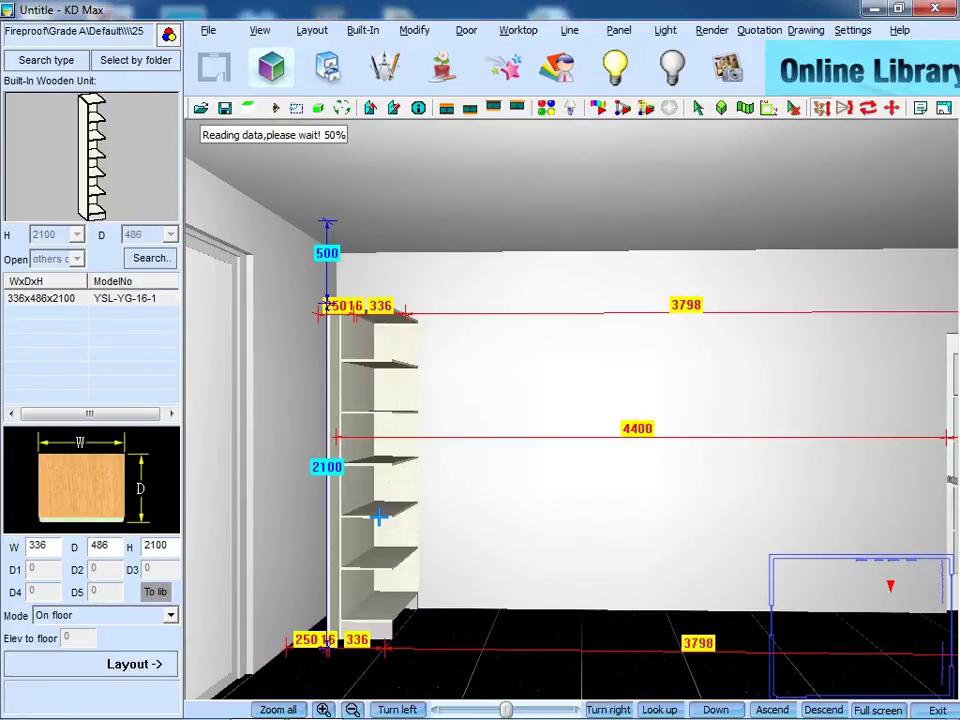
Place wardrobe Normal unit Unit03 on the floor directly beside the narrow shelf unit
click(156, 59)
click(225, 442)
click(506, 229)
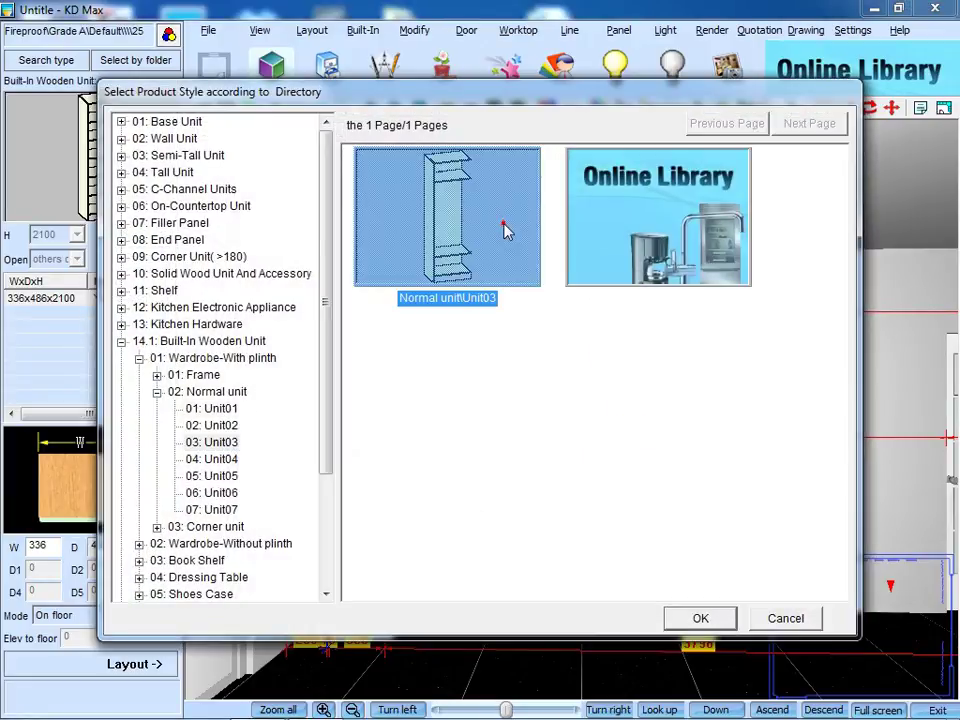
click(700, 618)
click(148, 664)
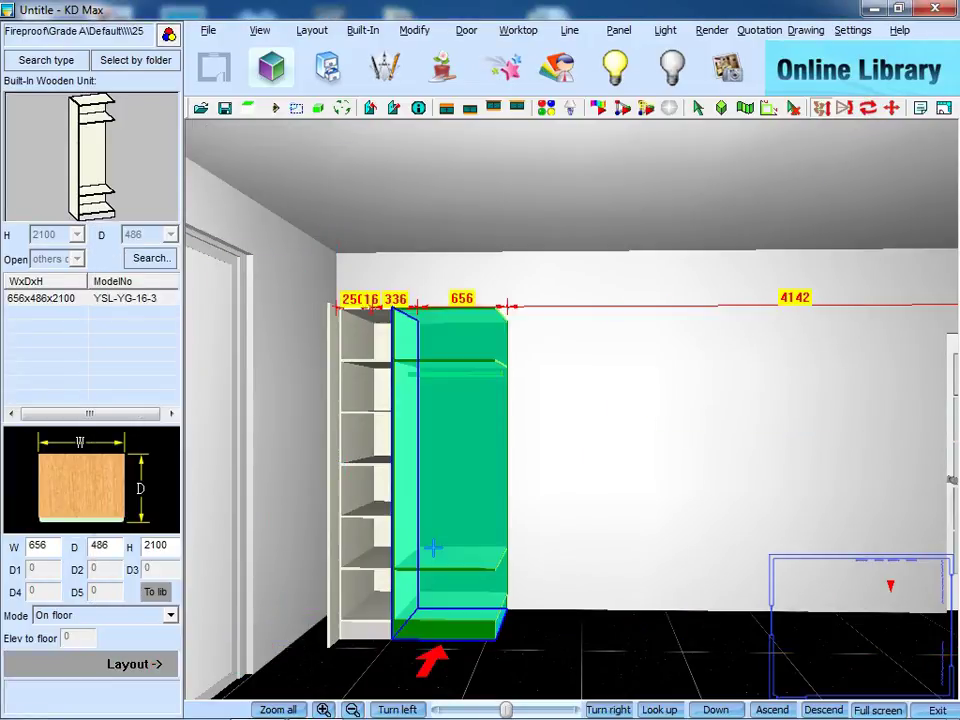
click(433, 548)
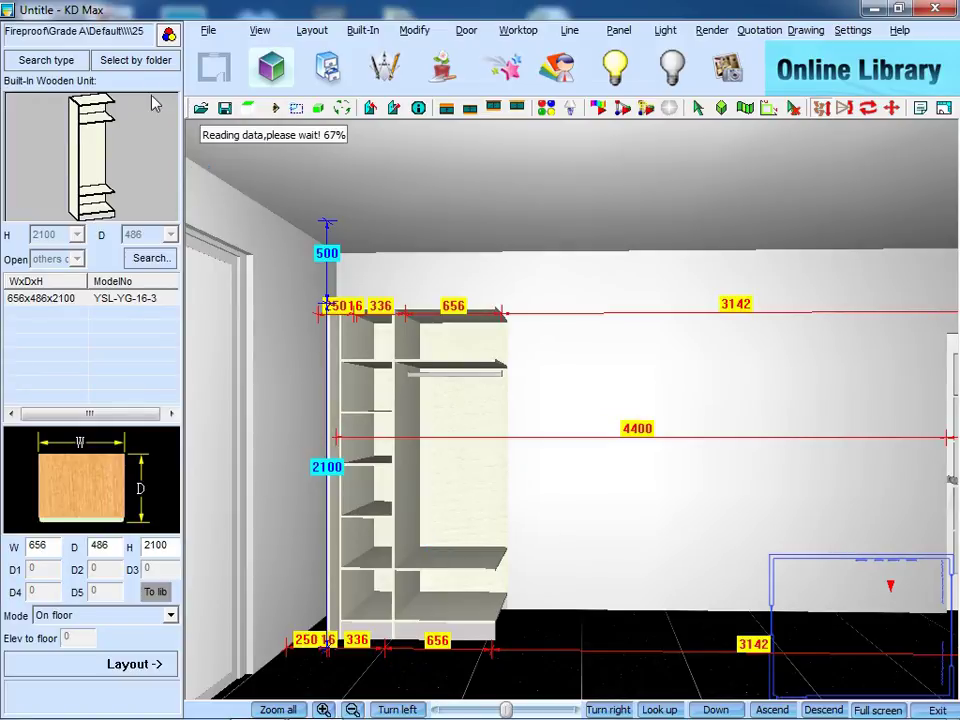
Place wardrobe Normal unit Unit04 with two hanging rods directly beside the Unit03 wardrobe
click(140, 61)
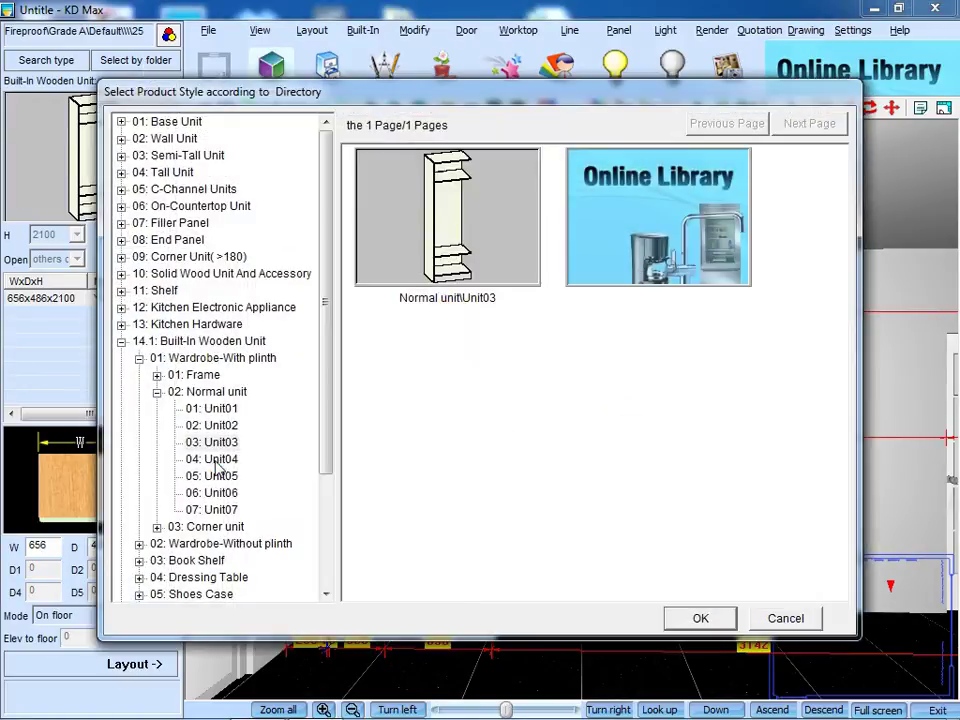
click(215, 460)
click(439, 236)
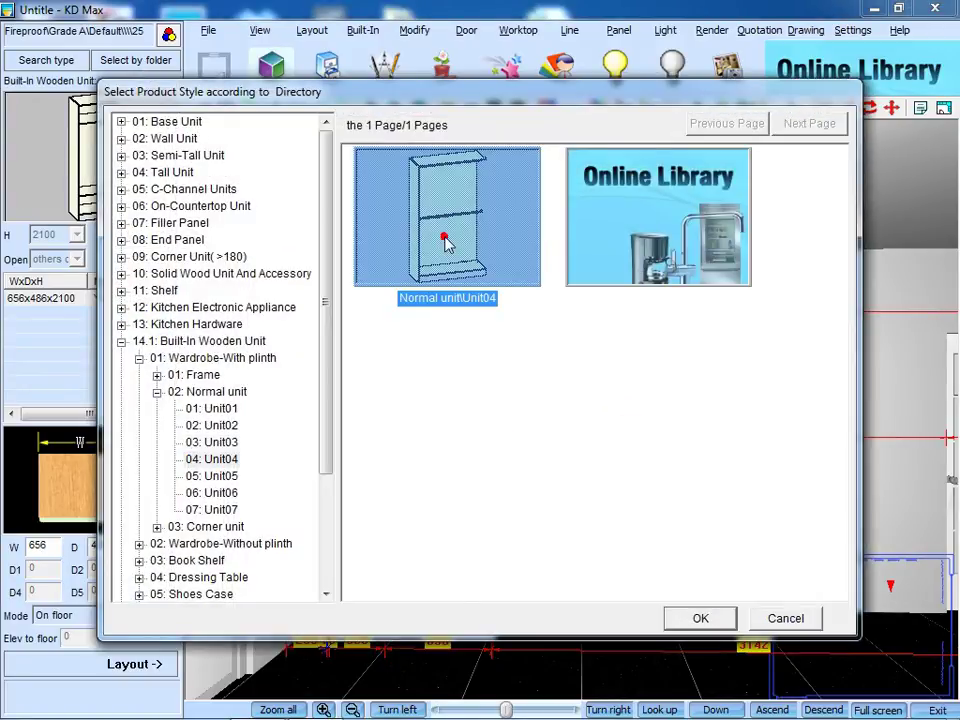
click(724, 621)
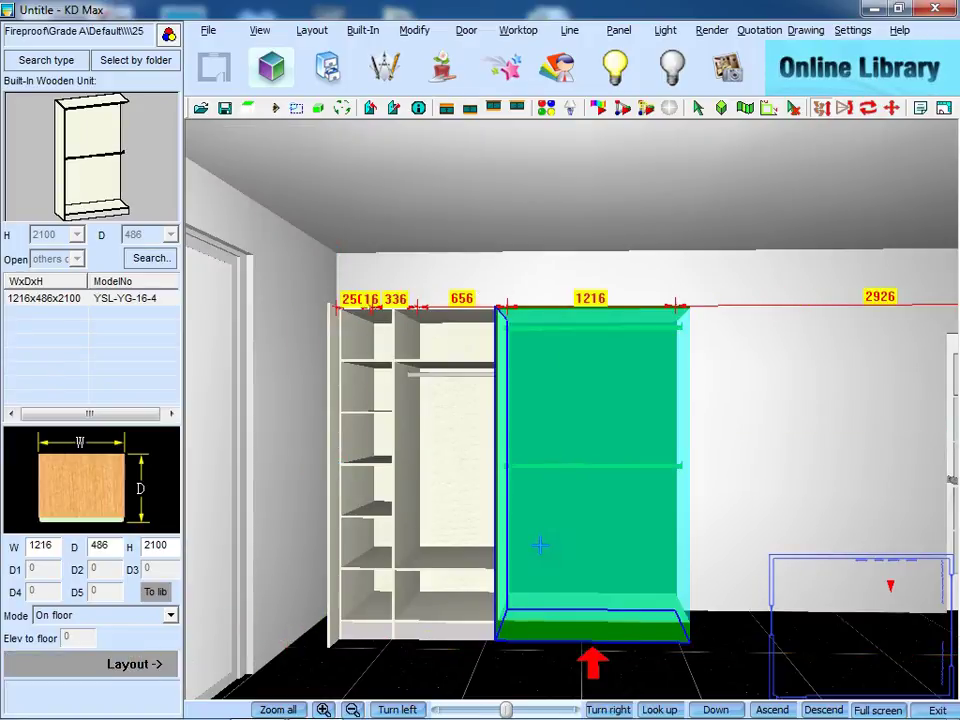
click(540, 545)
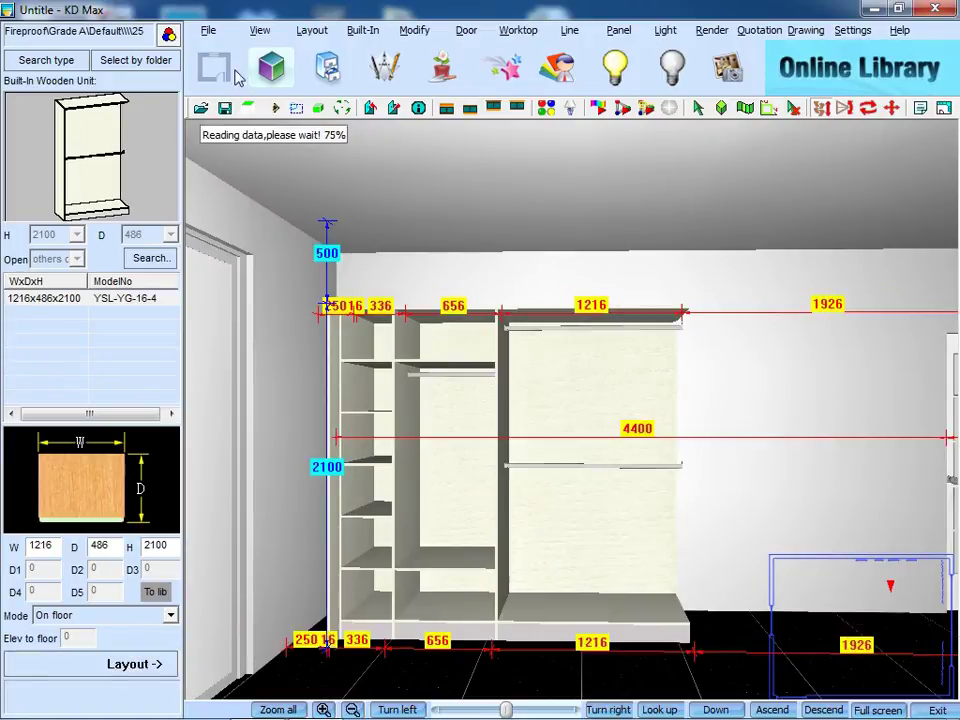
Place wardrobe Normal unit Unit06 in its right-open version as the rounded shelf end of the wardrobe row
click(160, 61)
click(211, 492)
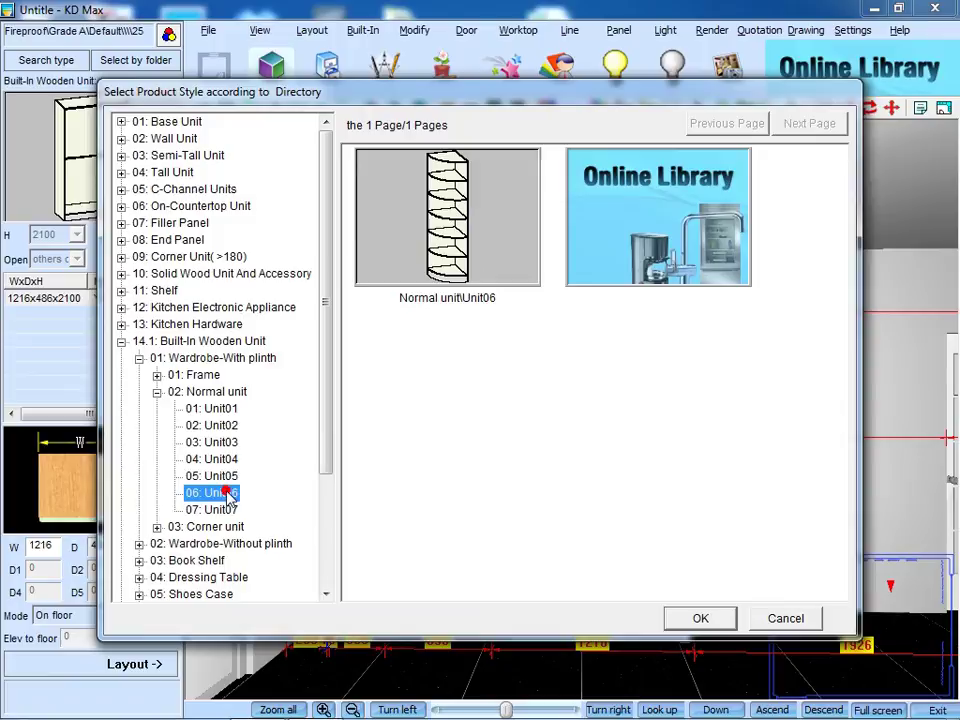
click(447, 240)
click(700, 618)
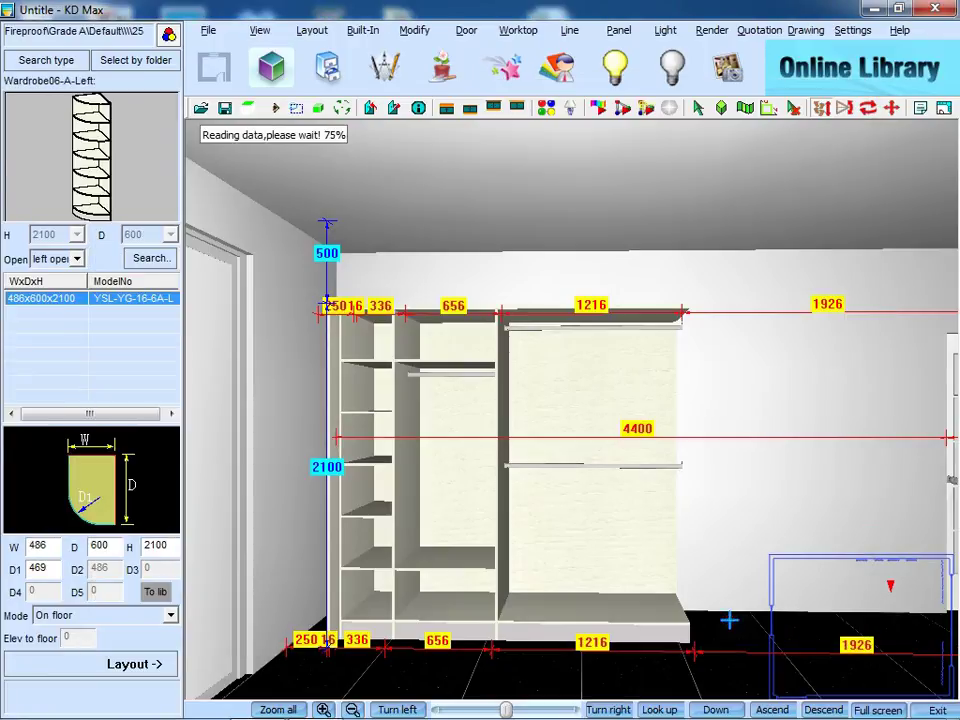
click(78, 259)
click(64, 302)
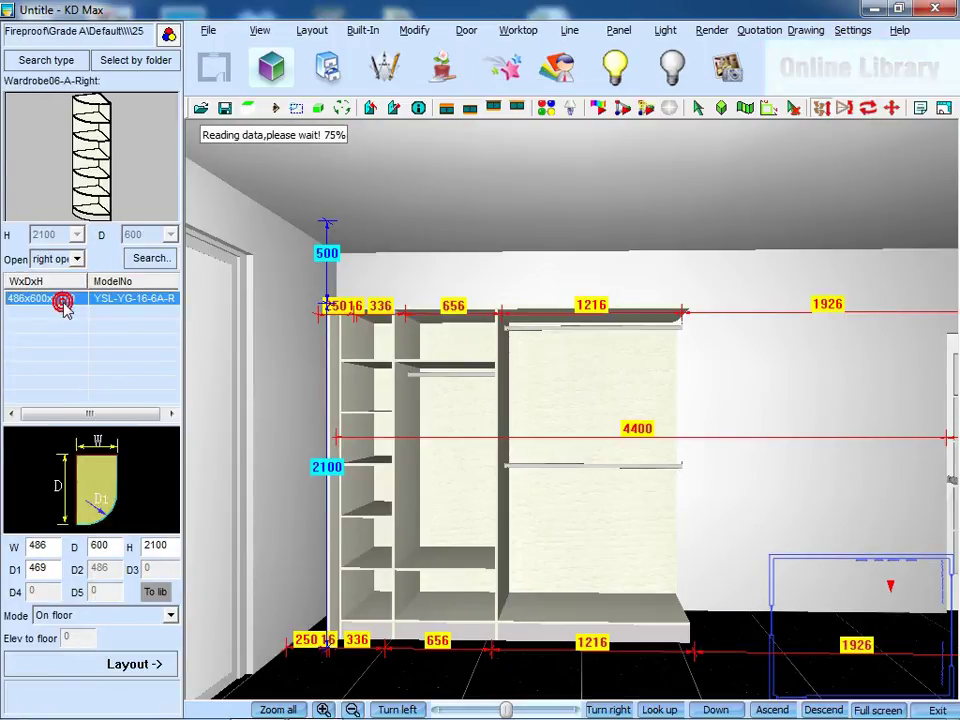
click(150, 664)
click(707, 561)
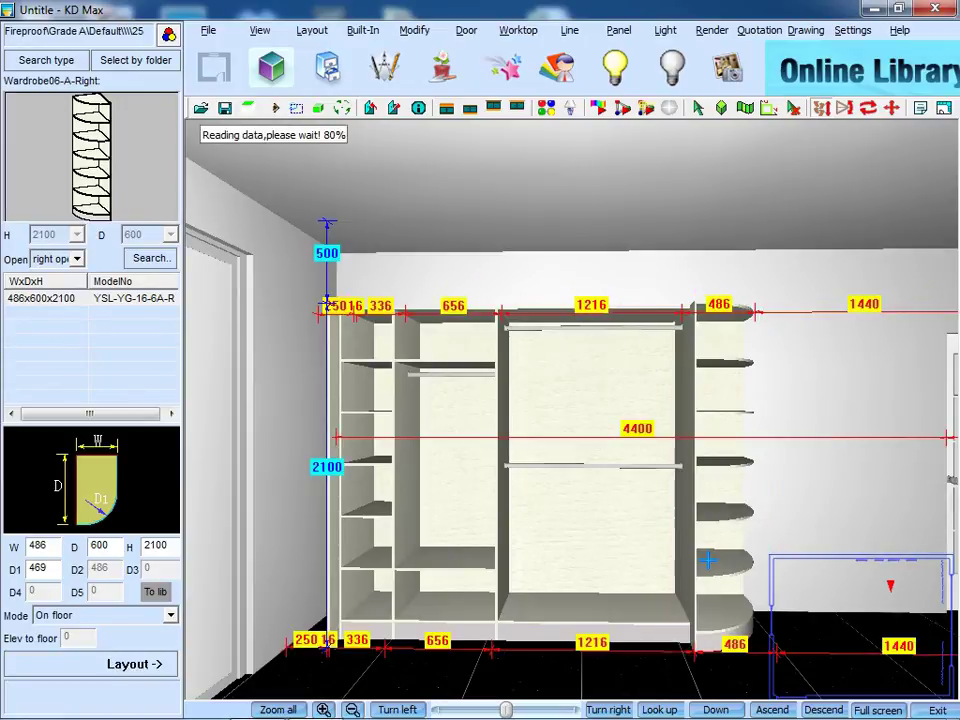
Delete the hanging rod accessory from the 656 mm wide wardrobe unit
click(363, 30)
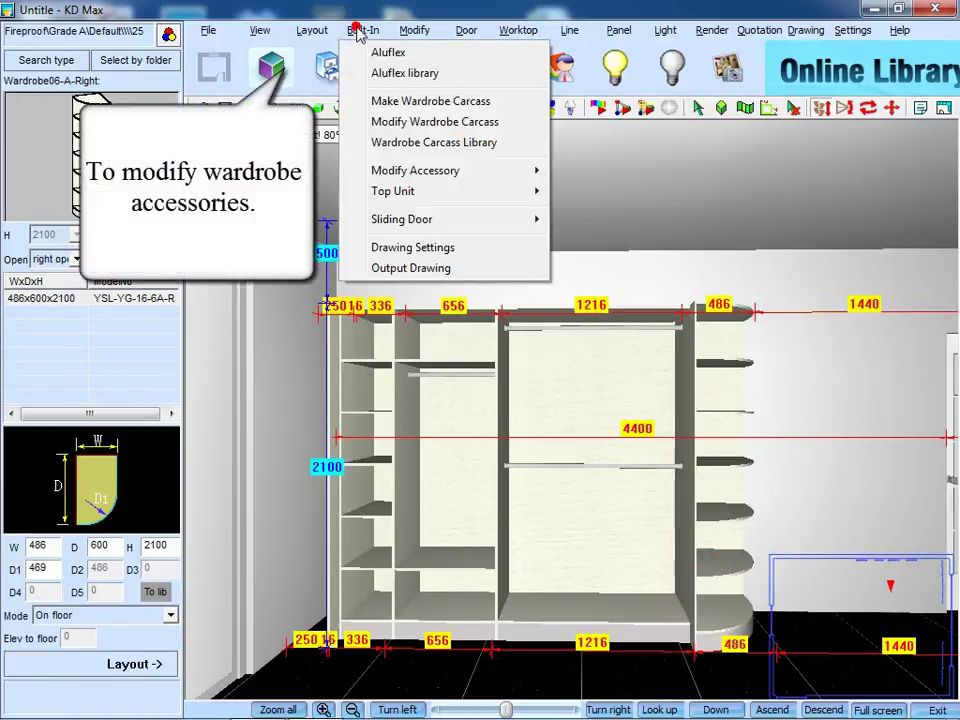
mouse_move(544, 169)
click(614, 229)
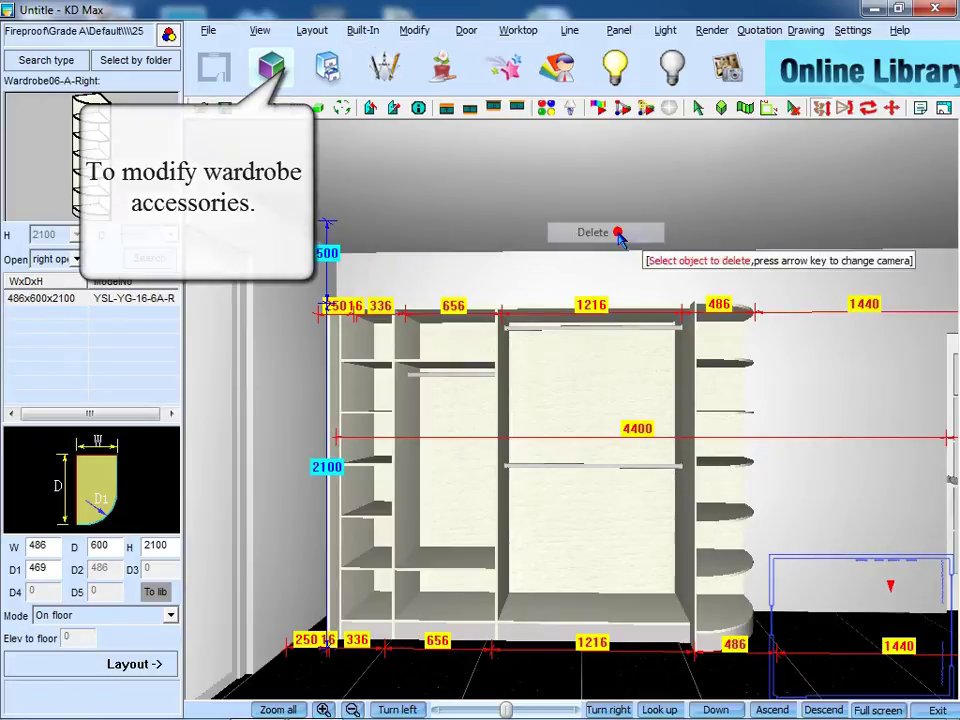
click(461, 376)
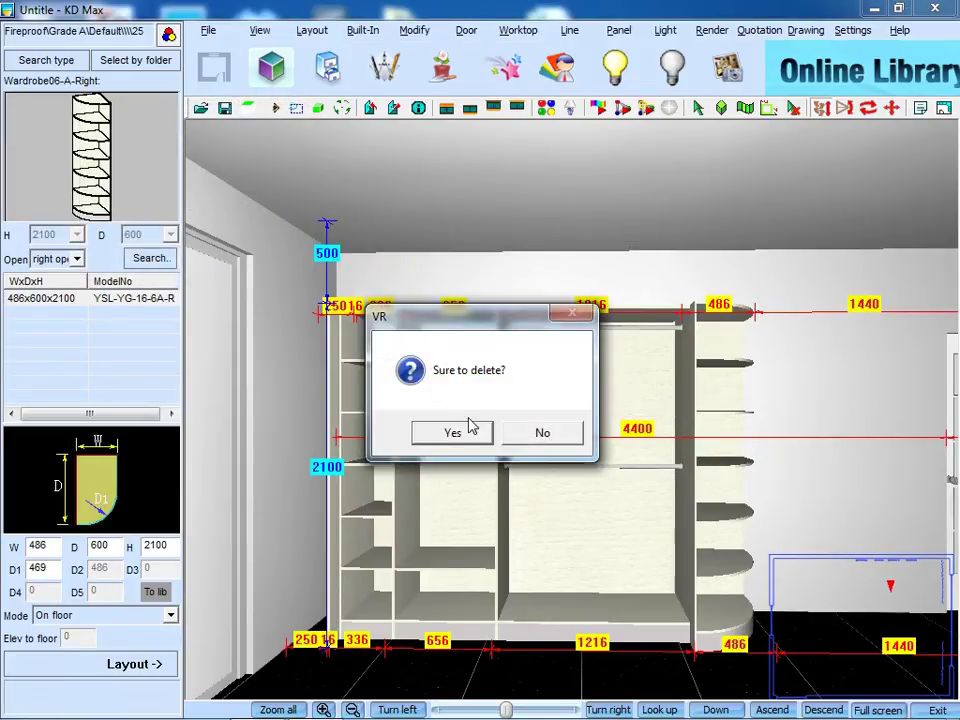
click(467, 432)
Delete the upper shelf panel from the 656 mm wide wardrobe unit
click(619, 30)
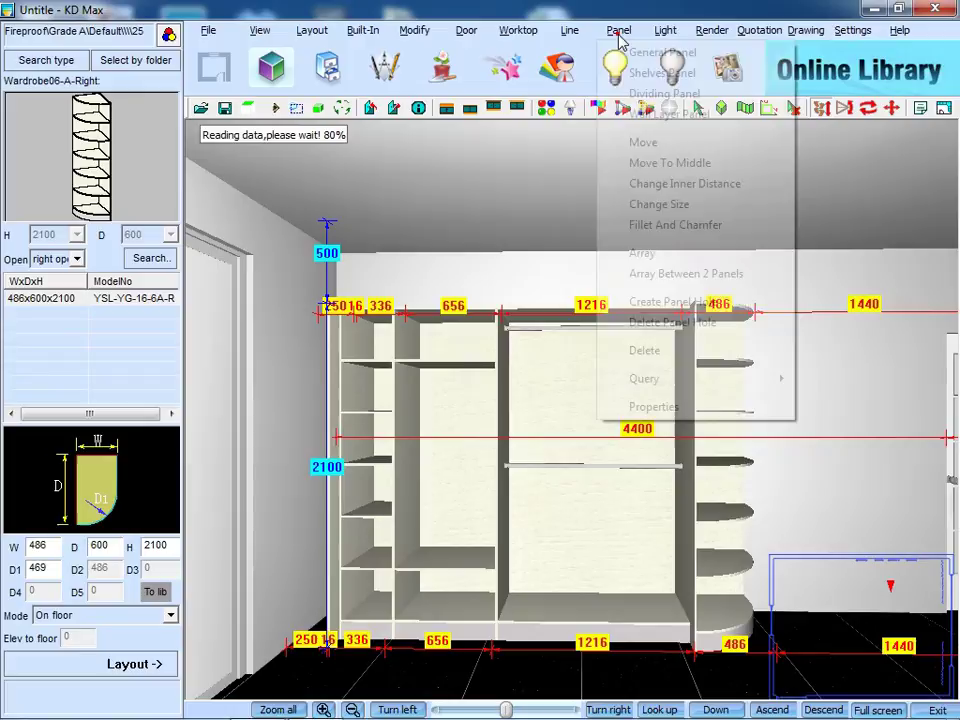
click(646, 352)
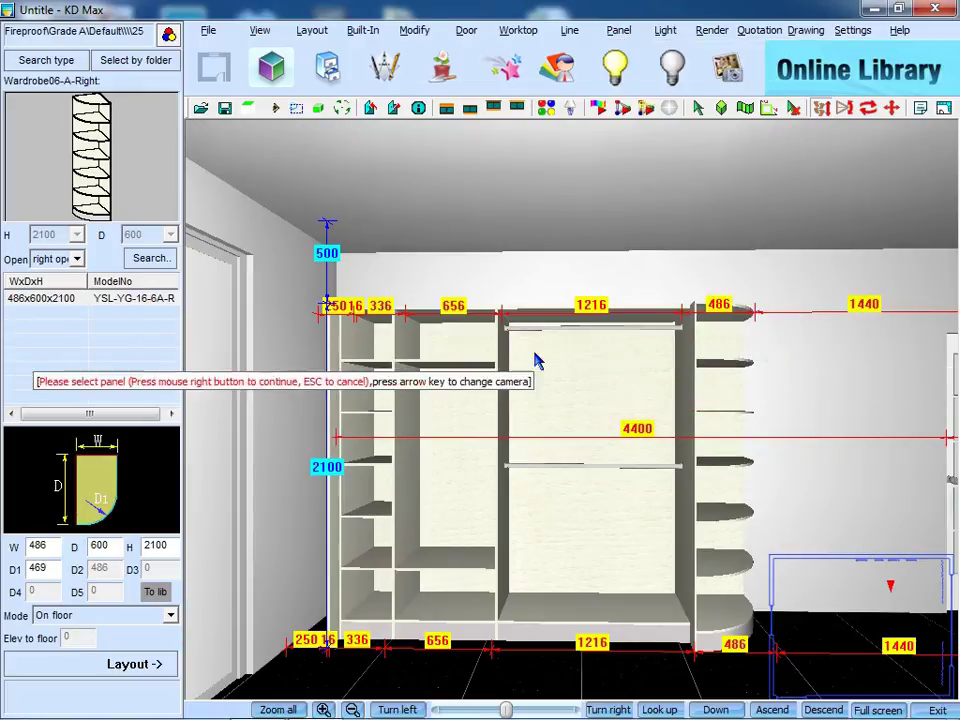
click(455, 368)
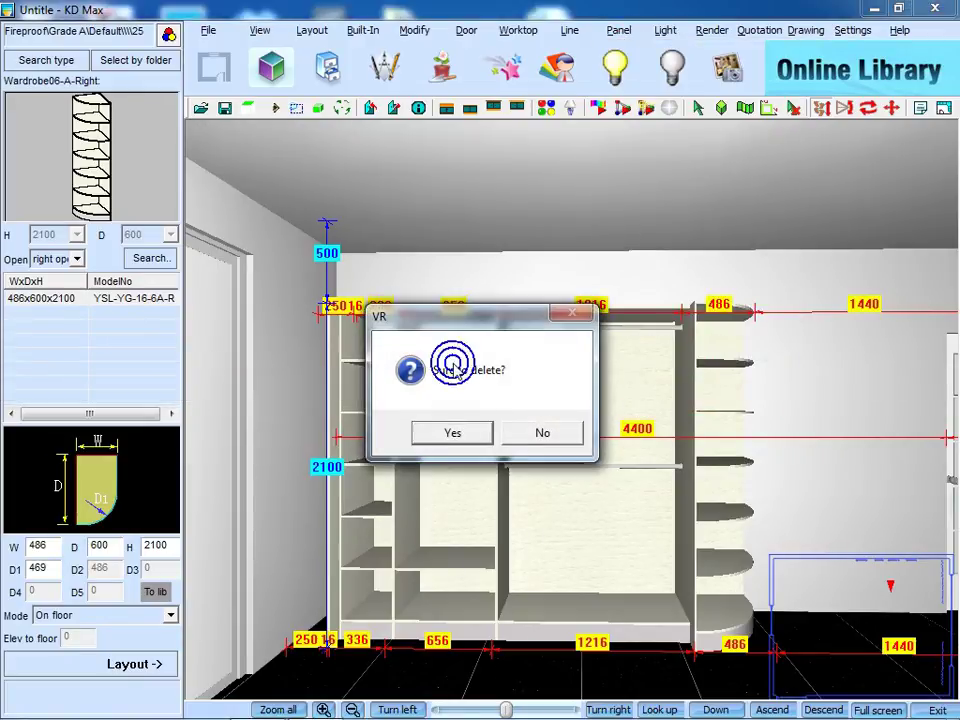
click(476, 435)
Raise the remaining shelf in the 656 mm wide wardrobe unit by changing its inner distance from the unit's bottom panel
click(619, 30)
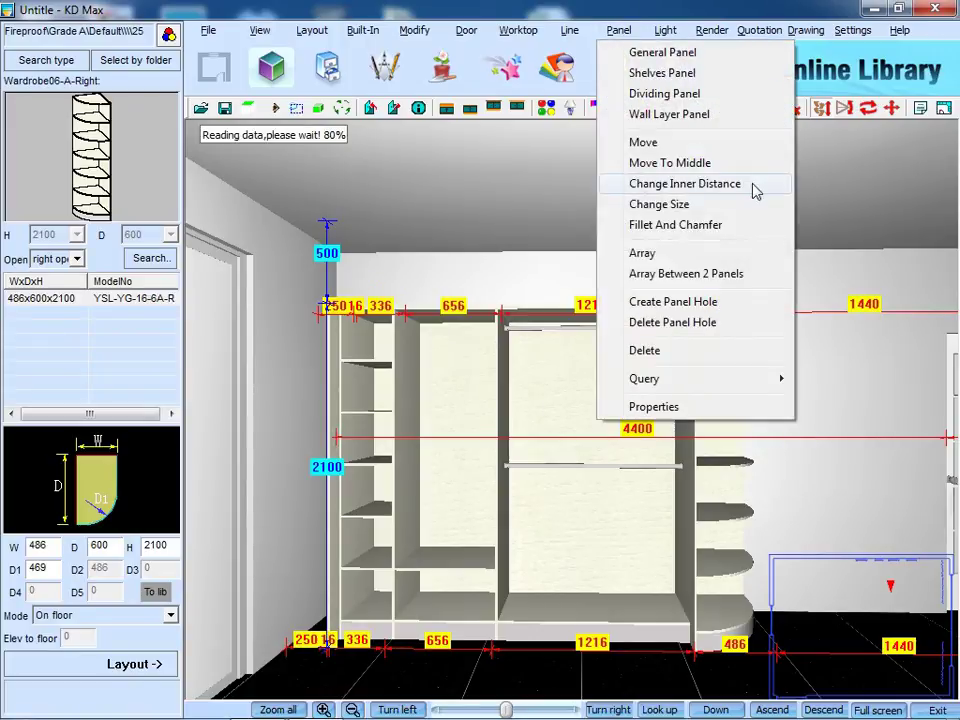
click(756, 191)
click(449, 563)
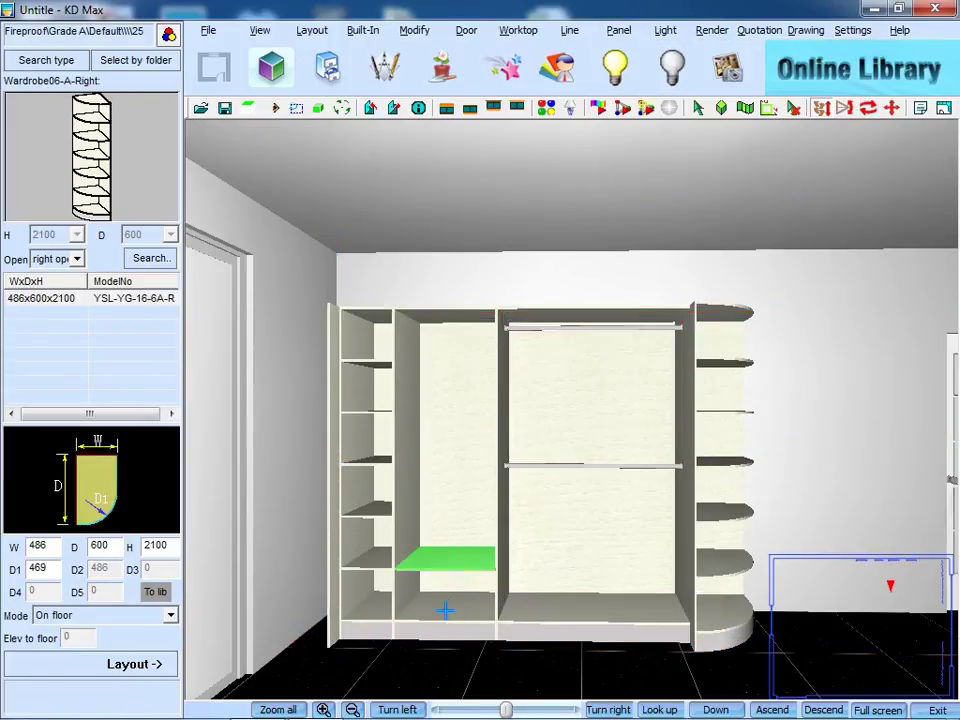
click(445, 610)
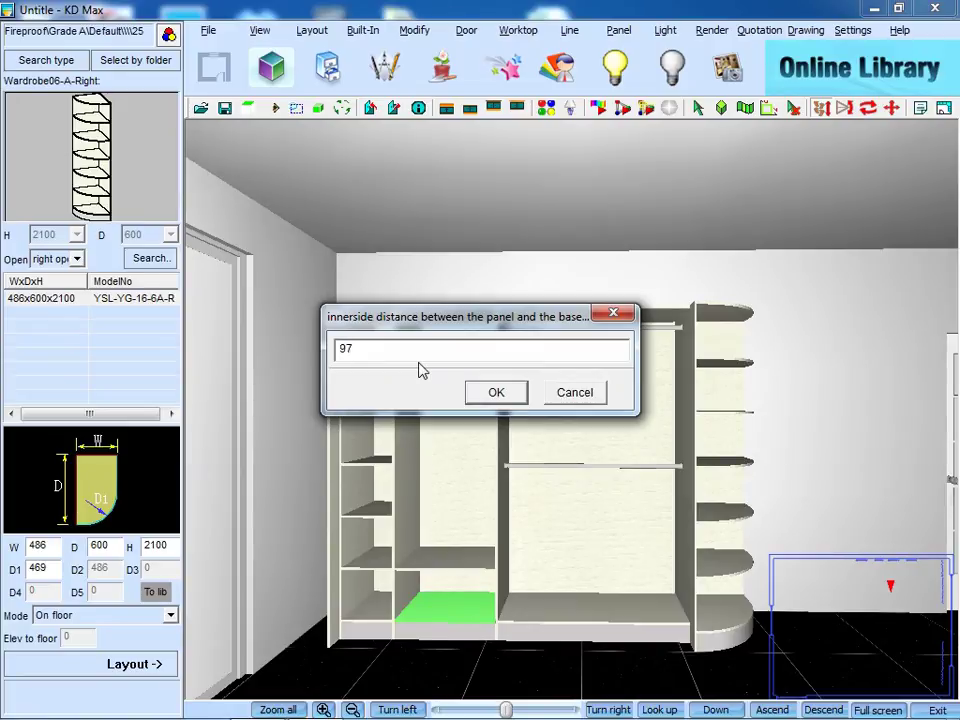
click(494, 393)
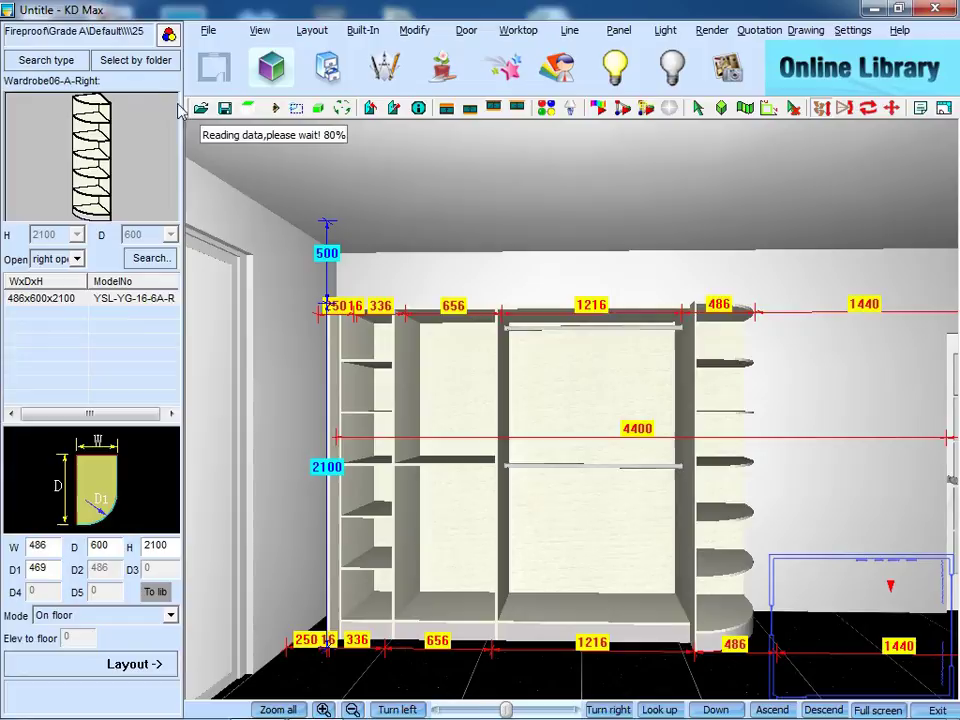
Choose the Case03 tie rack, size 640x456x108, from the Built-In Wooden Unit fittings
click(153, 63)
drag(319, 190, 337, 316)
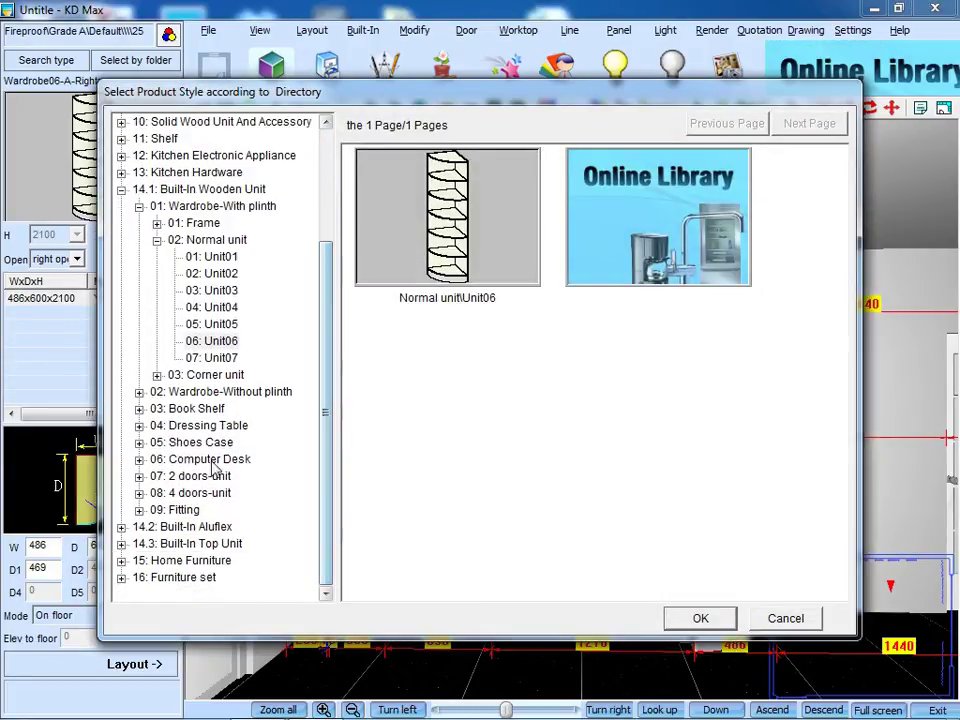
click(138, 512)
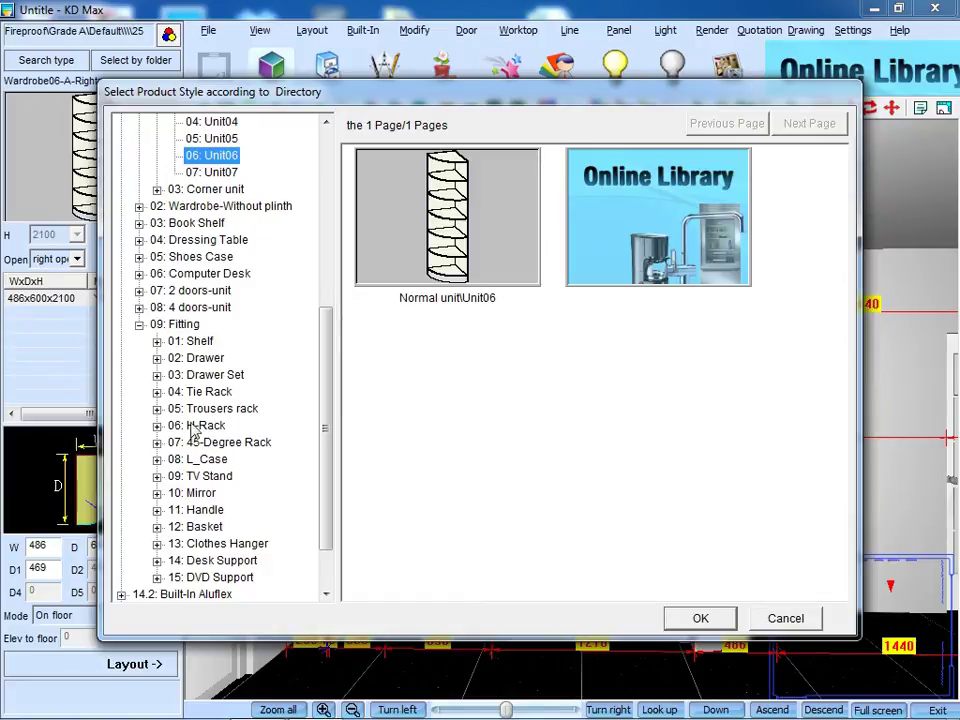
click(208, 395)
click(489, 238)
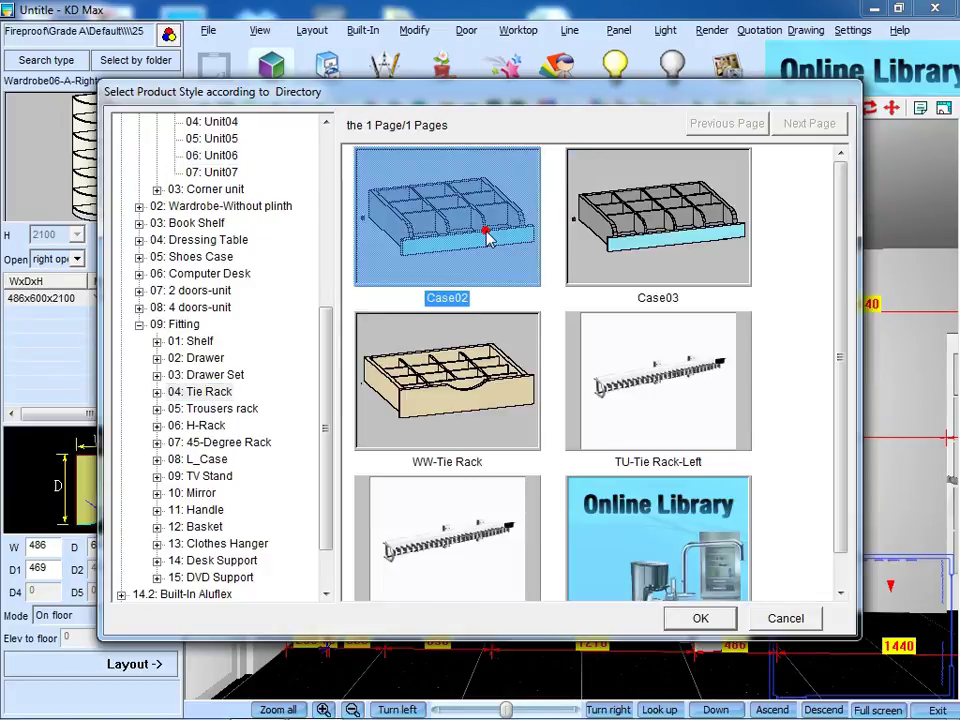
click(705, 616)
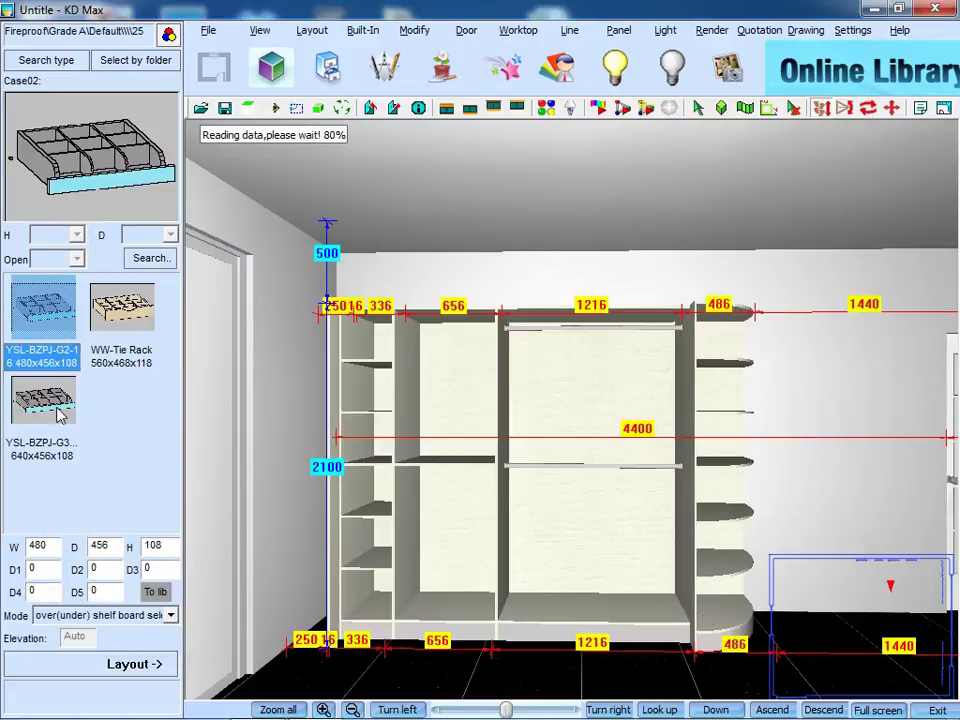
click(50, 405)
Fix the tie rack under the 656 mm unit's shelf at distance 2, centred and width-fitted between the side panels
click(134, 665)
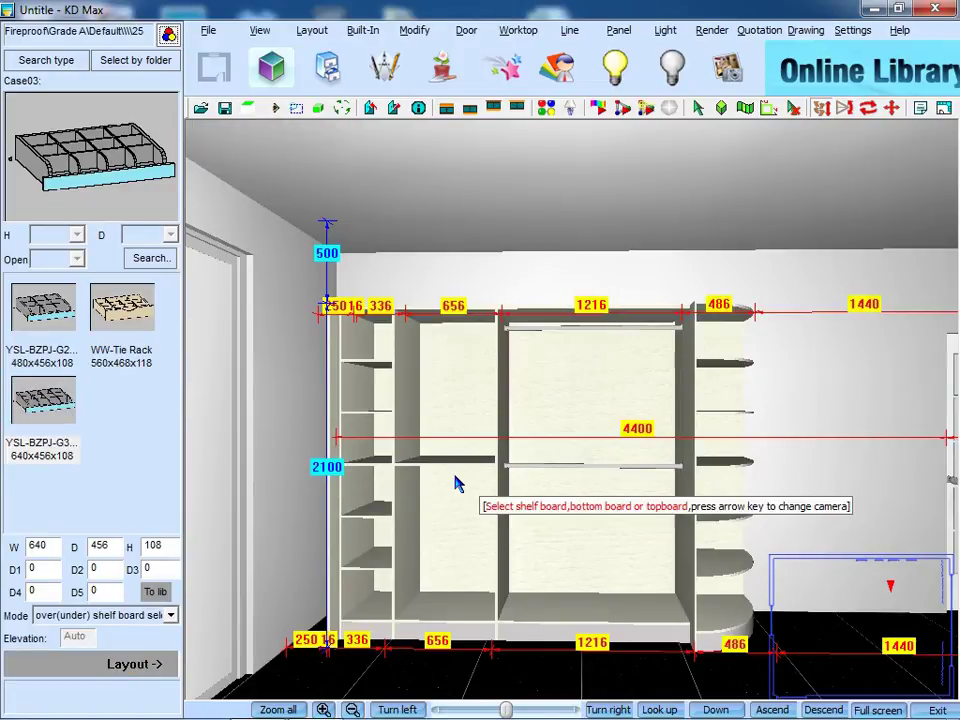
click(455, 462)
click(401, 497)
click(501, 508)
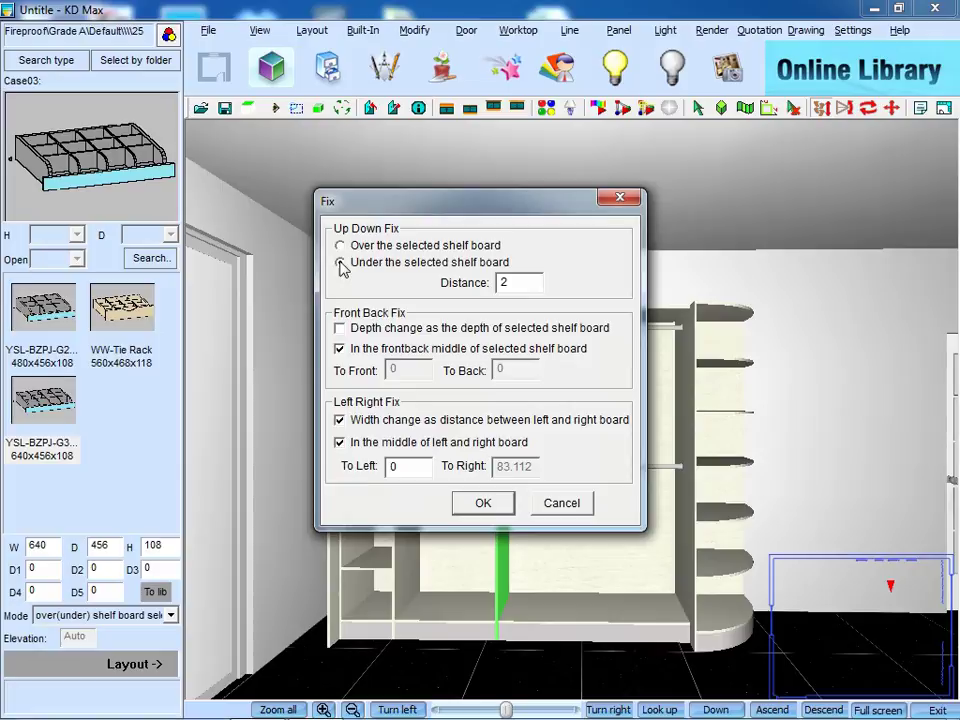
click(487, 503)
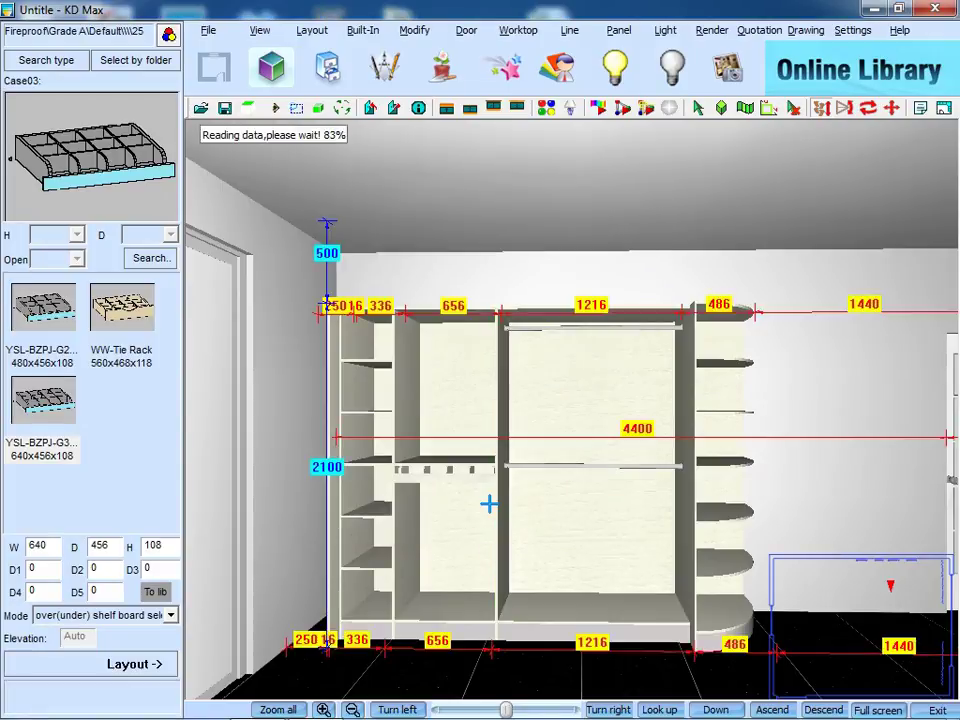
Choose the Trouser hanger03 rack, size 640x456x108, from the Trousers rack fittings
click(136, 61)
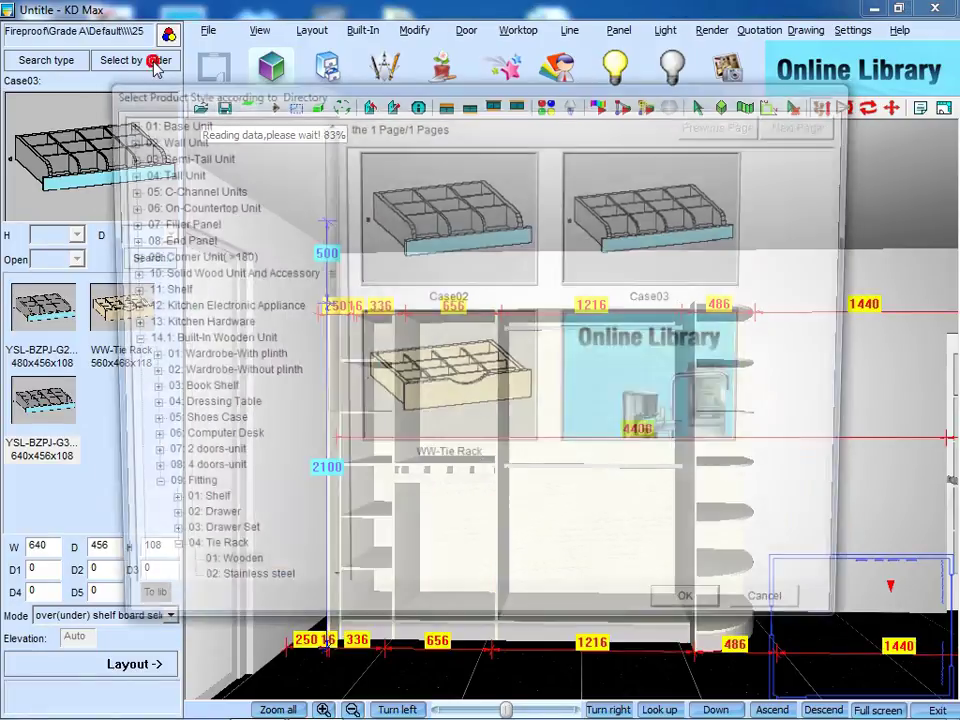
scroll(326, 300, down, 2)
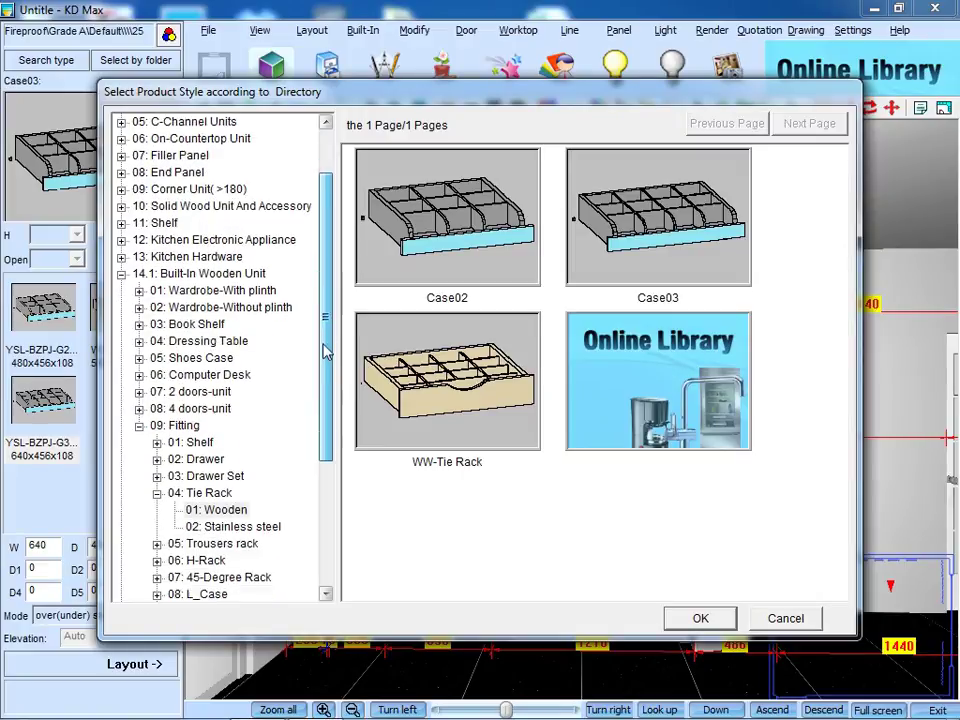
click(218, 509)
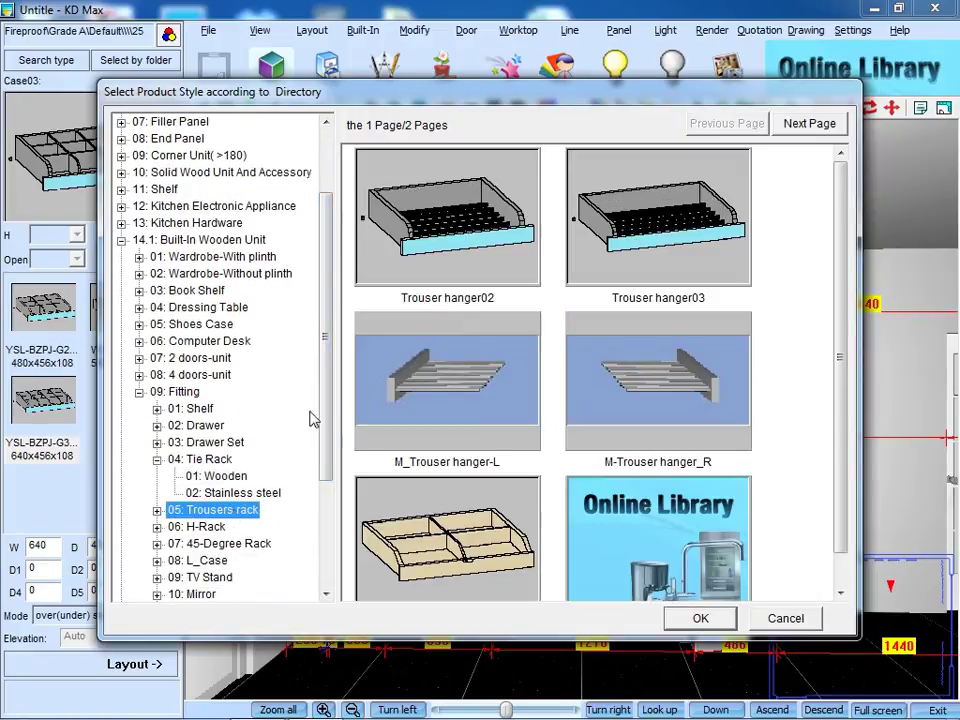
click(493, 229)
click(683, 622)
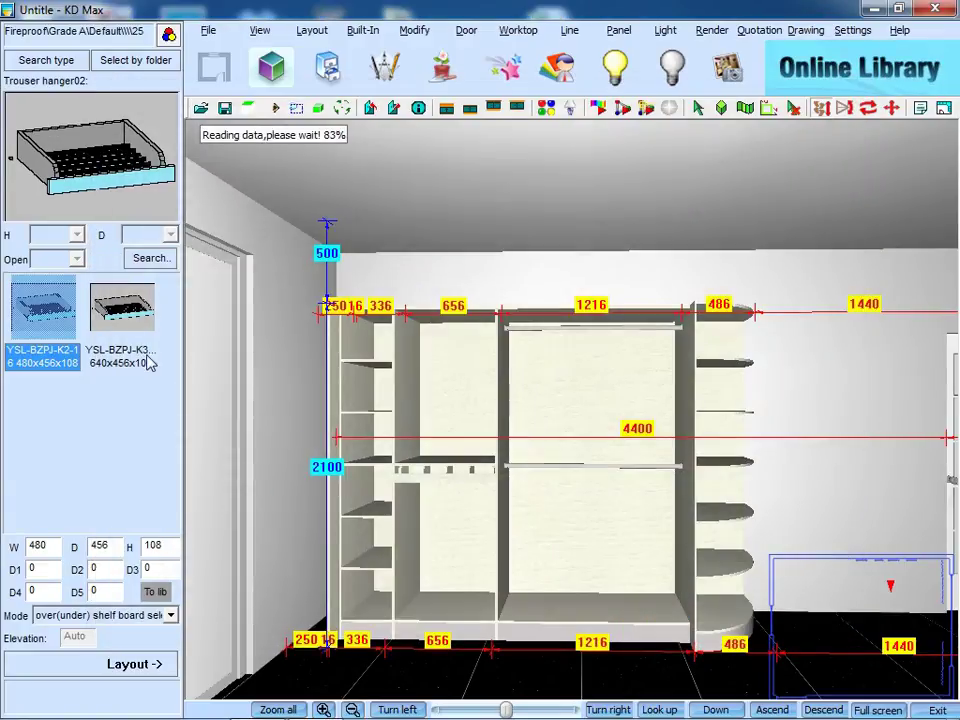
click(145, 313)
Fix the trouser rack 110 mm under the same shelf, centred and width-fitted between the 656 mm unit's side panels
click(138, 666)
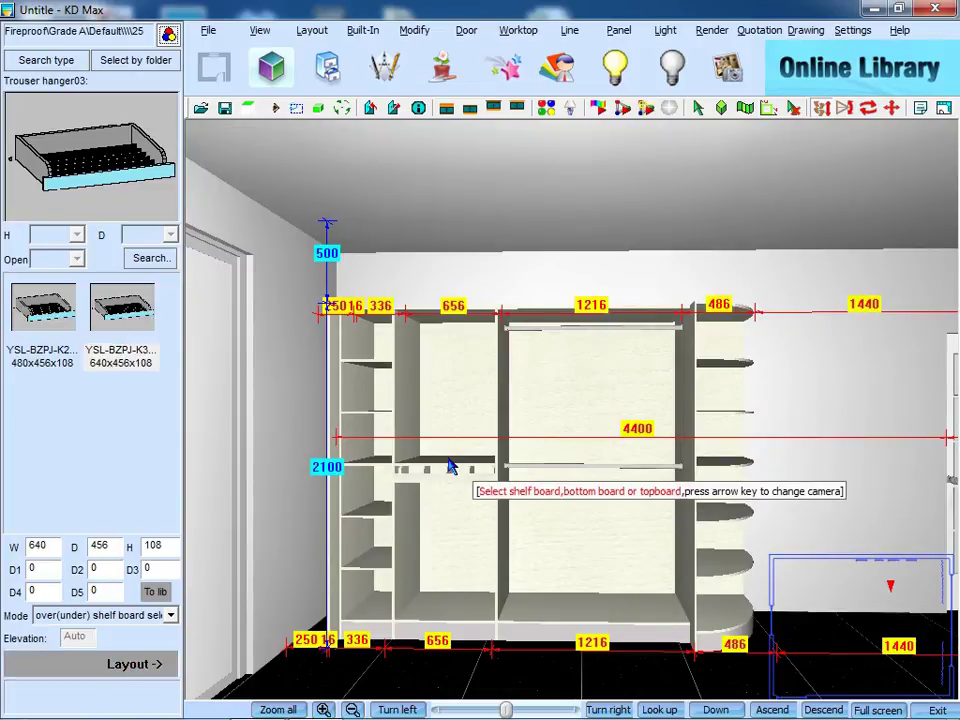
click(501, 443)
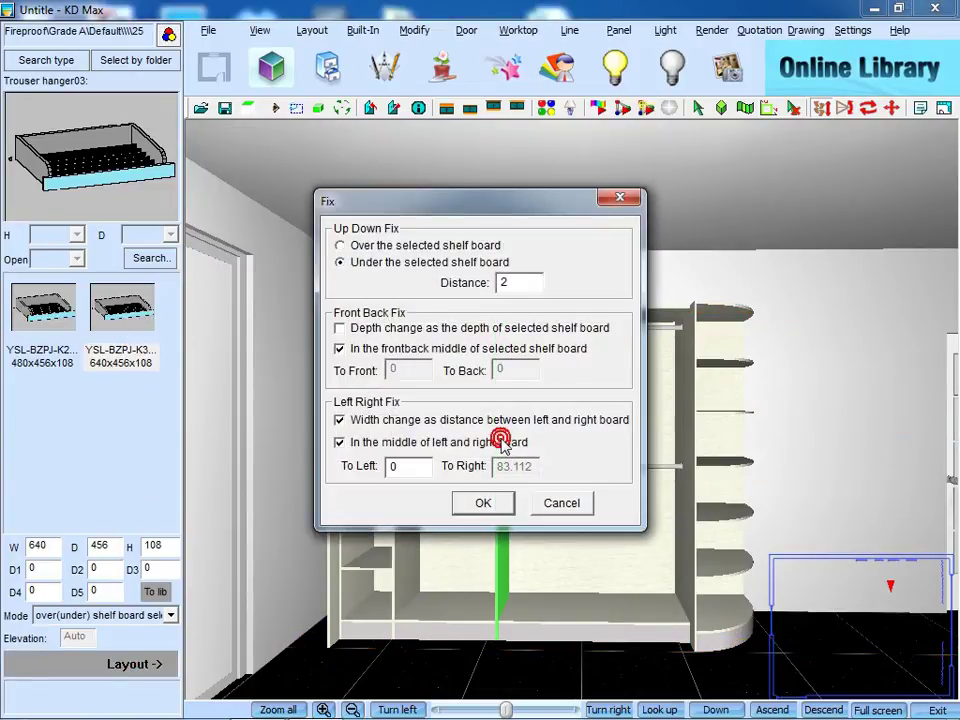
text(110)
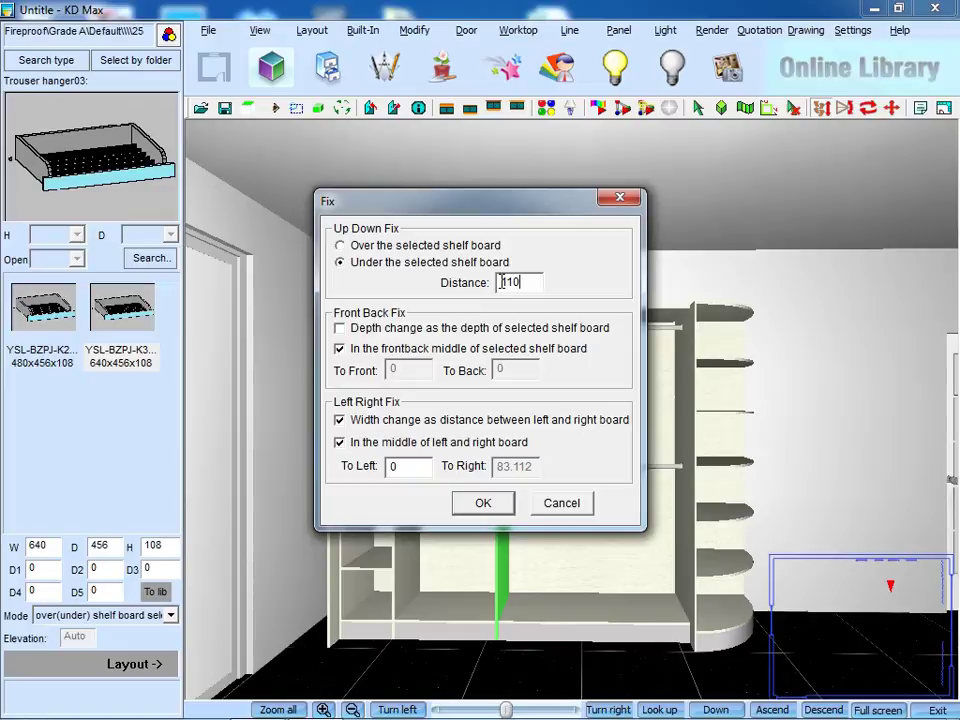
click(483, 503)
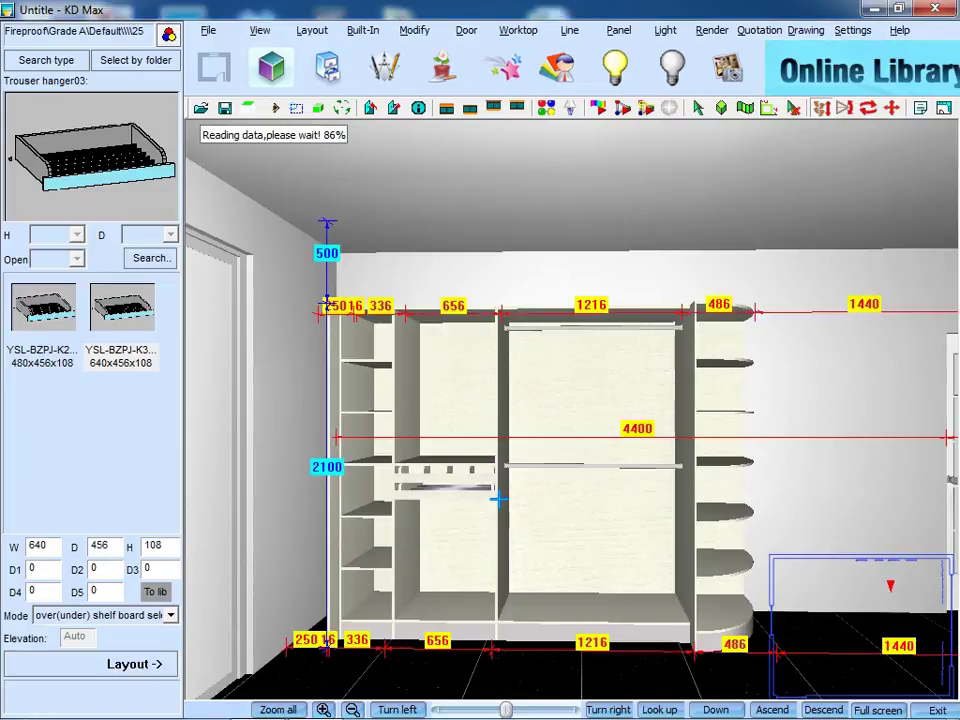
Choose the Clothes Hanger(Hitch) rod from the Clothes Hanger fittings
click(127, 66)
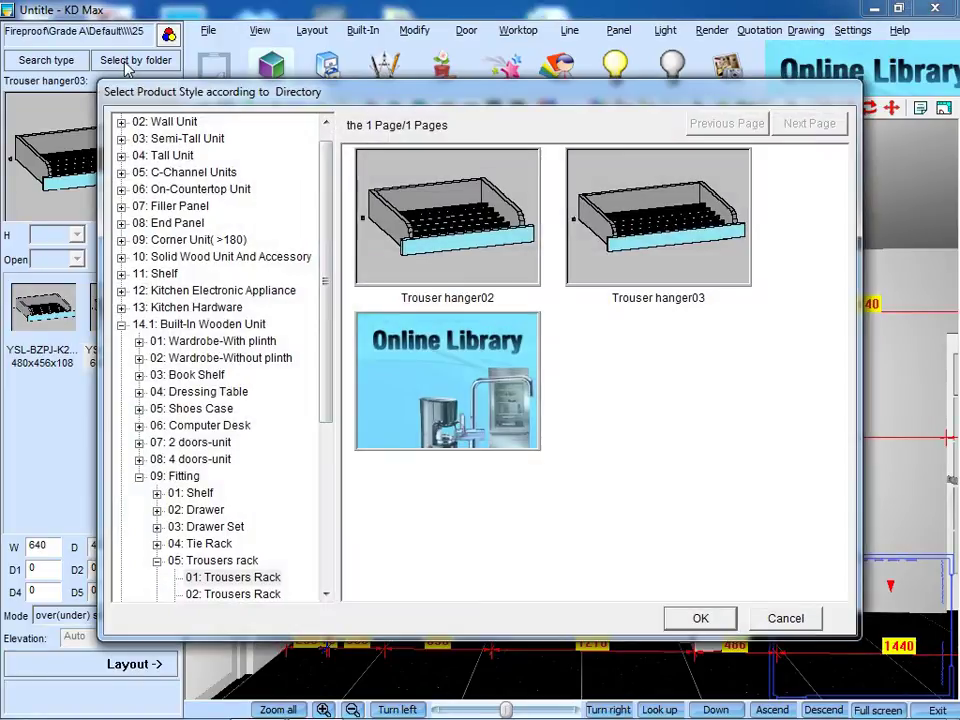
drag(326, 206, 336, 362)
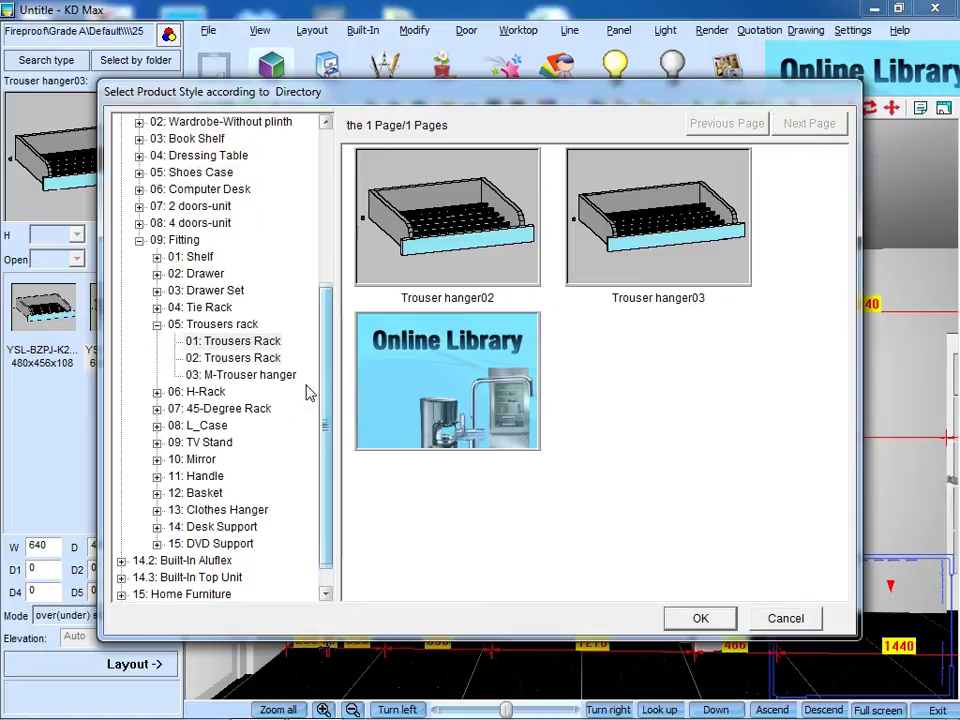
click(245, 511)
double_click(627, 237)
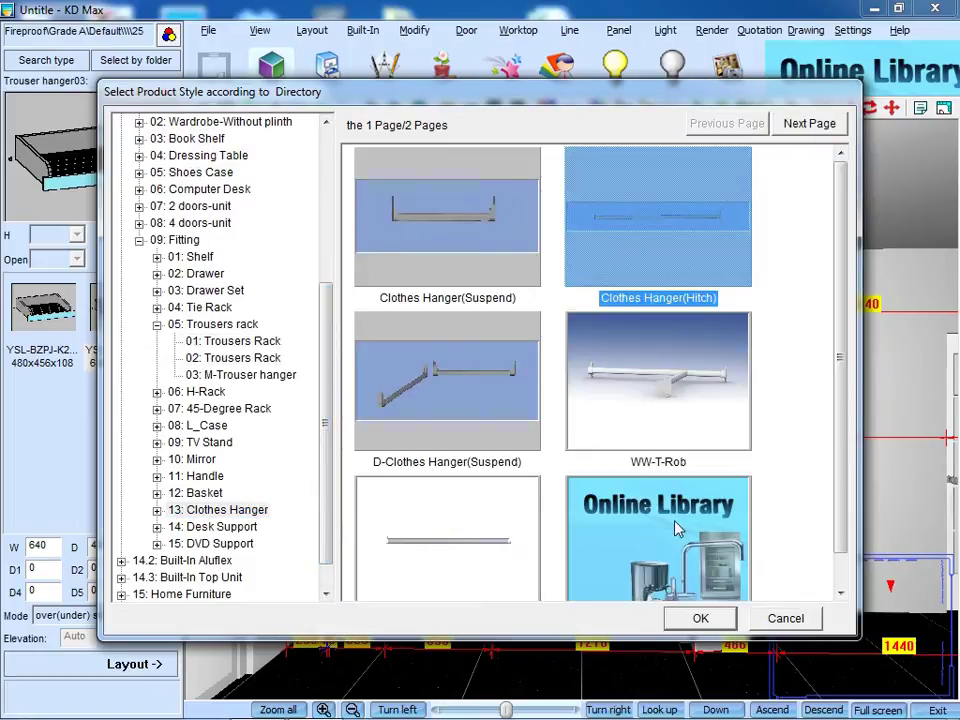
Fix the hanging rod under the top panel of the 656 mm unit, centred and width-fitted between its side panels
click(157, 663)
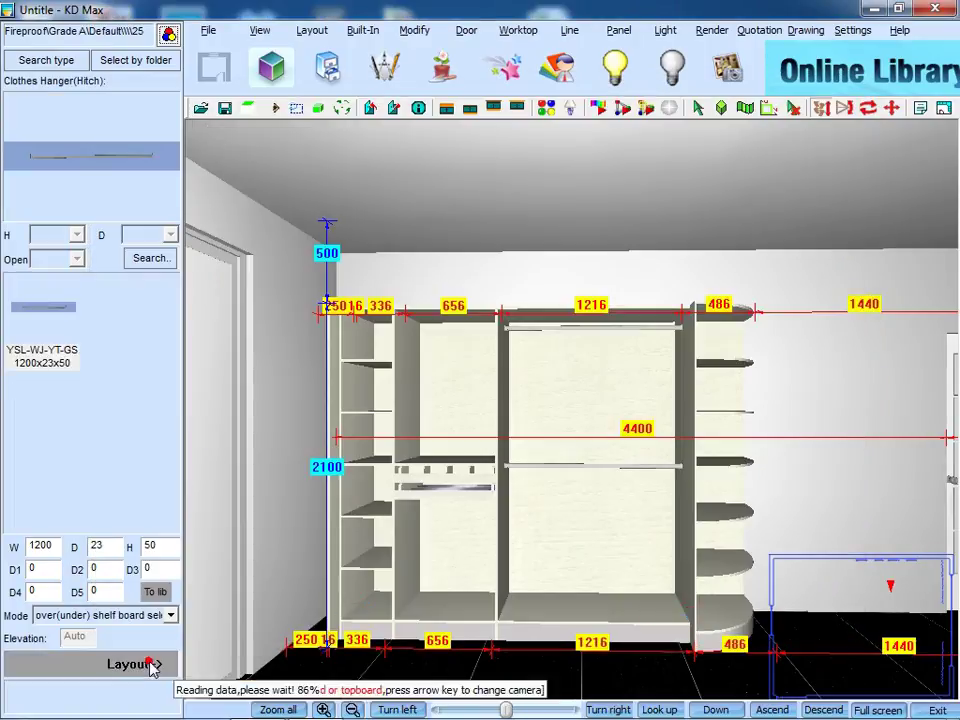
click(439, 315)
click(408, 357)
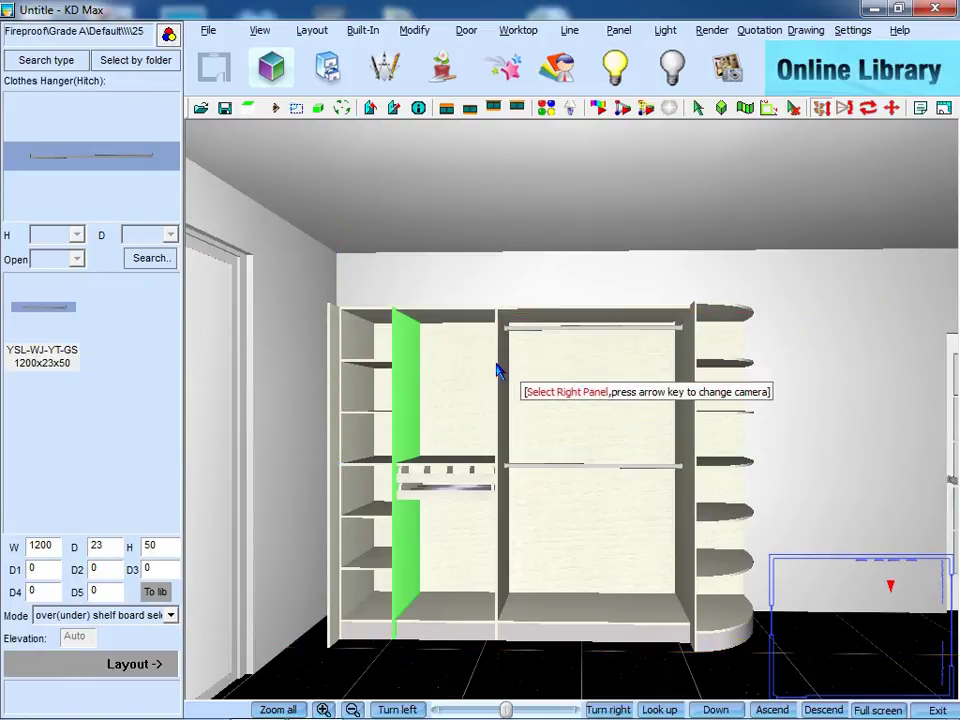
click(501, 371)
double_click(522, 282)
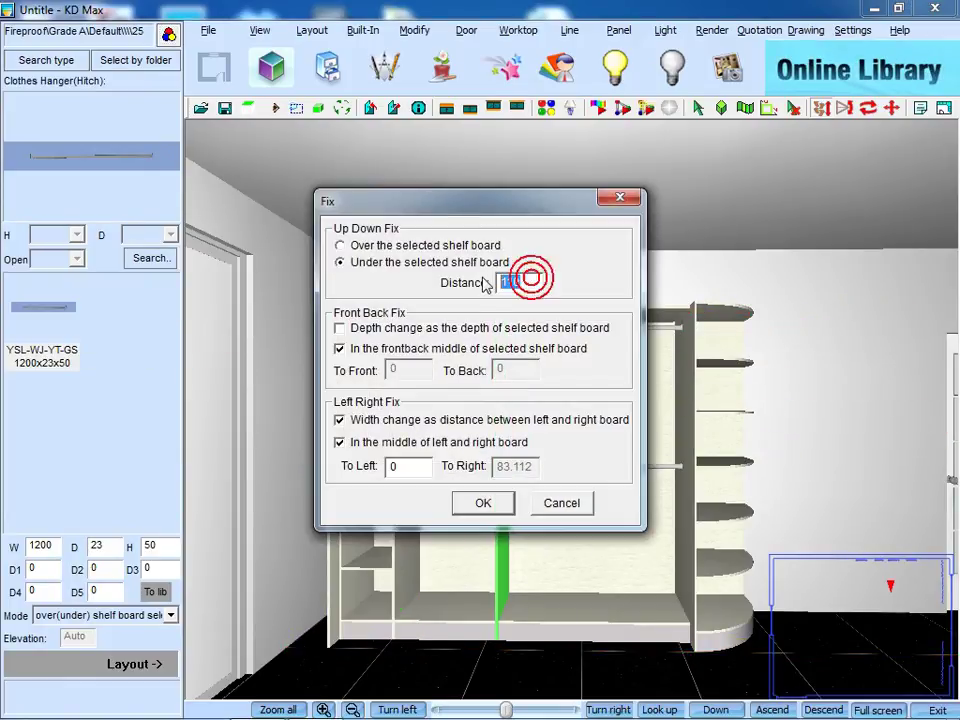
click(500, 503)
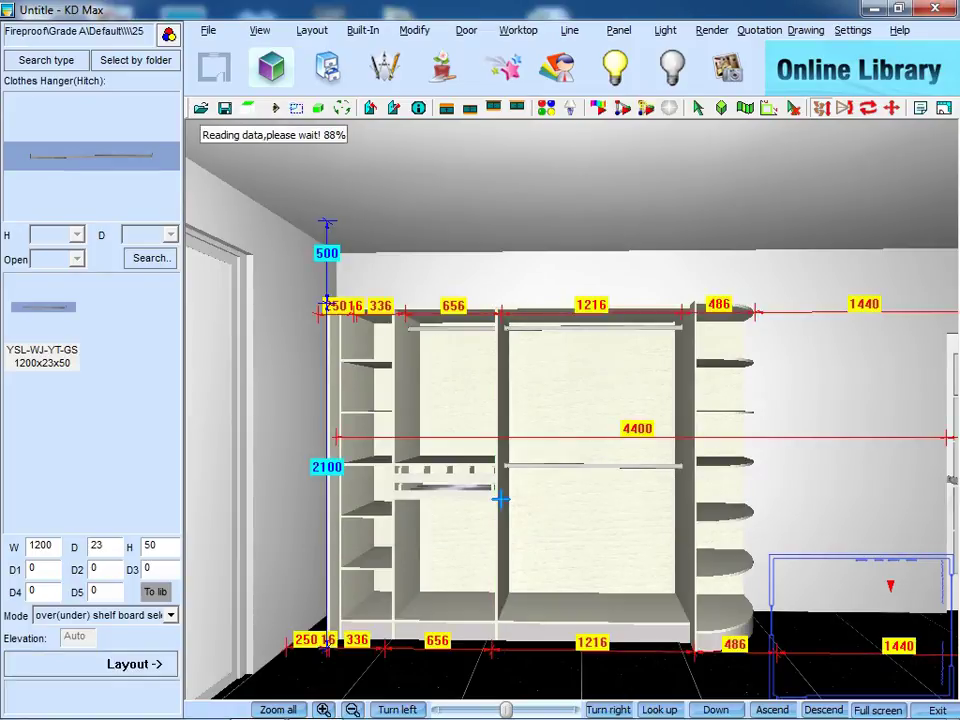
Delete the lower hanging rod accessory from the 1216 mm wide wardrobe unit
click(362, 30)
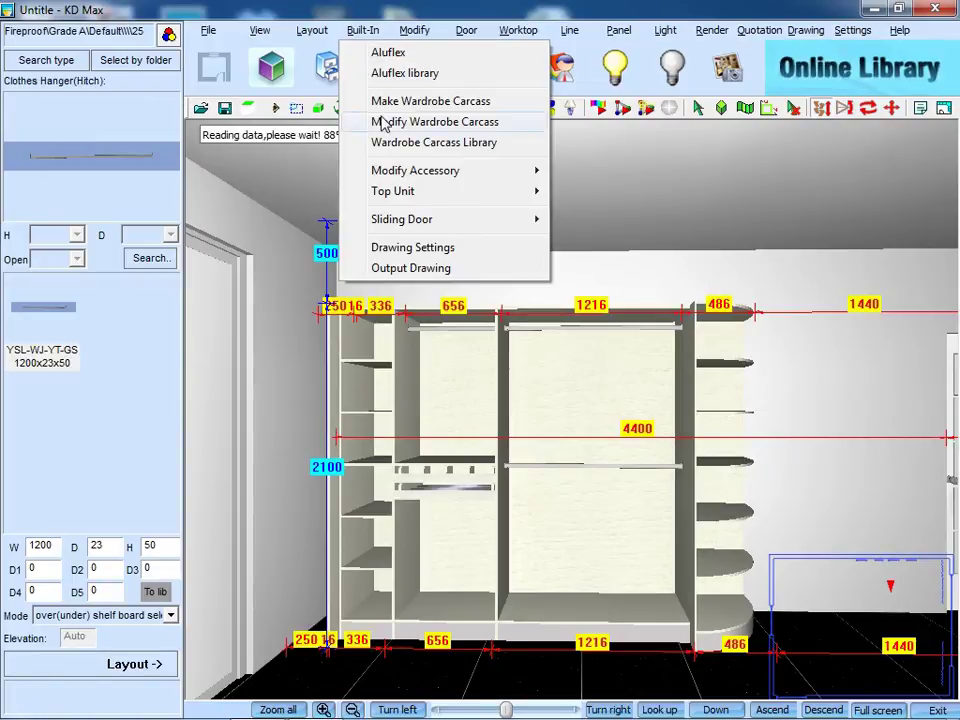
mouse_move(383, 174)
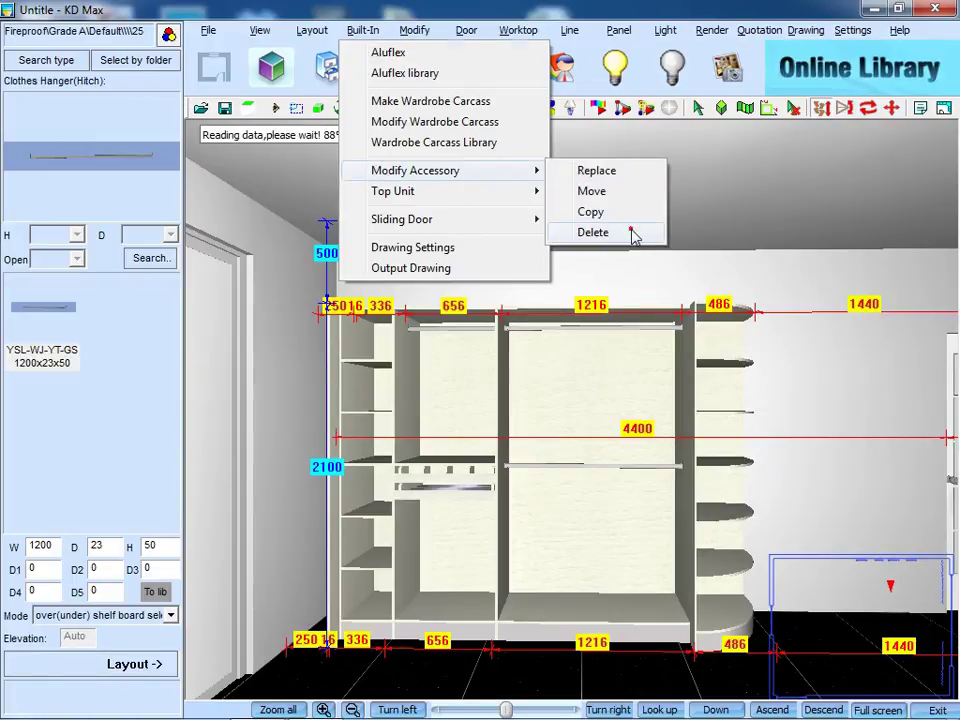
click(593, 232)
click(589, 467)
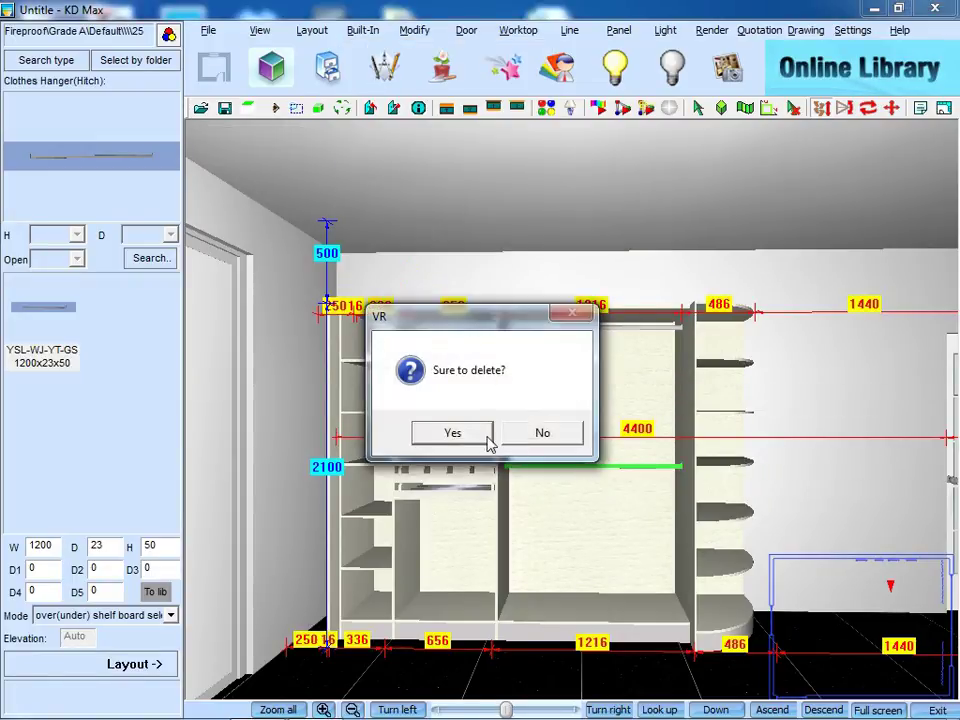
click(455, 433)
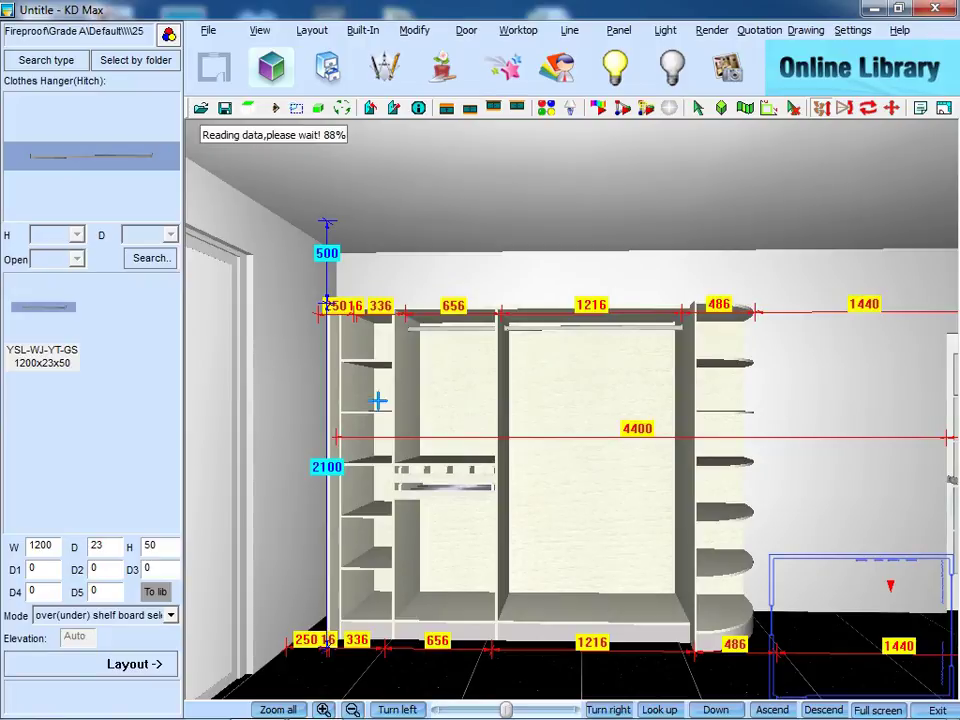
Choose the L_Case01 fitting from the L_Case category of the built-in wooden unit fittings
click(160, 62)
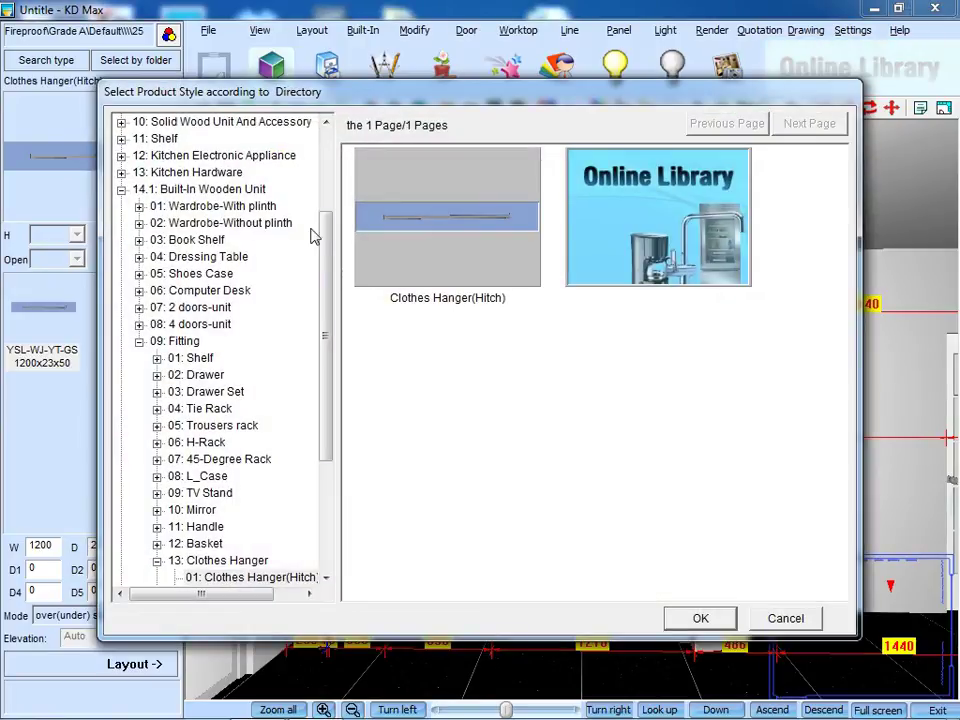
scroll(327, 261, down, 2)
click(210, 409)
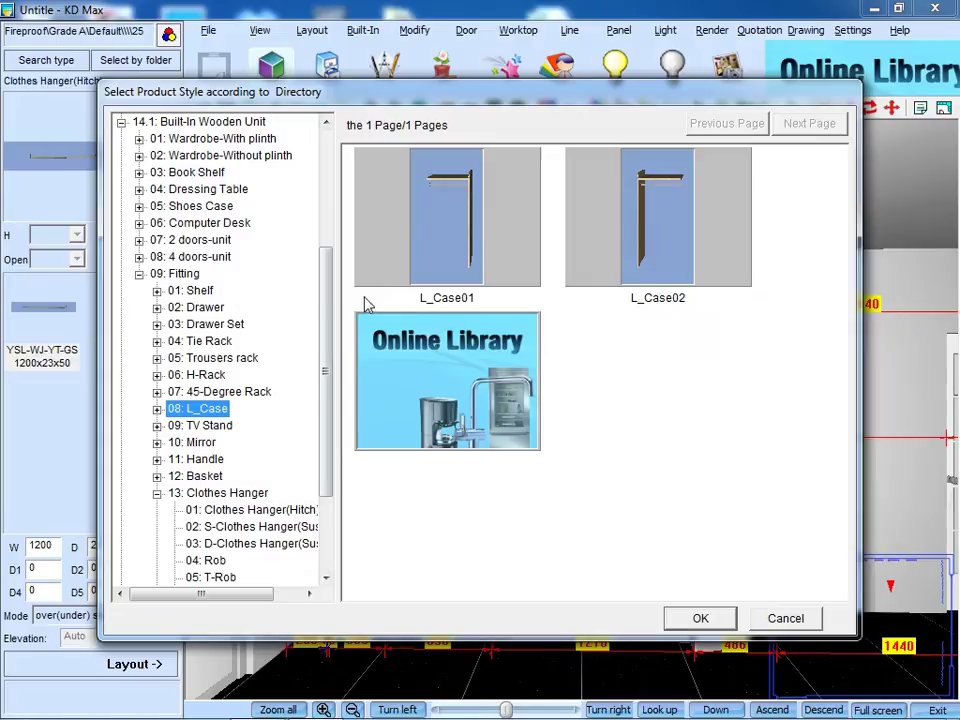
click(483, 230)
click(708, 620)
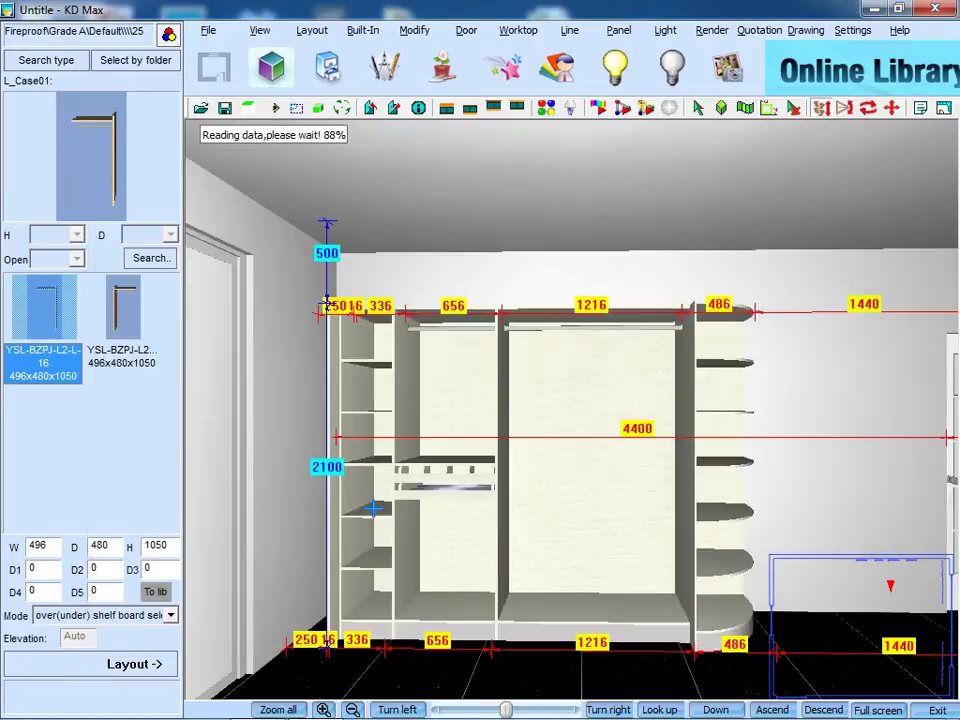
Set the L-case width to 556 and fix it directly over the 1216 mm unit's bottom board, flush left, without centring or width fitting
click(50, 546)
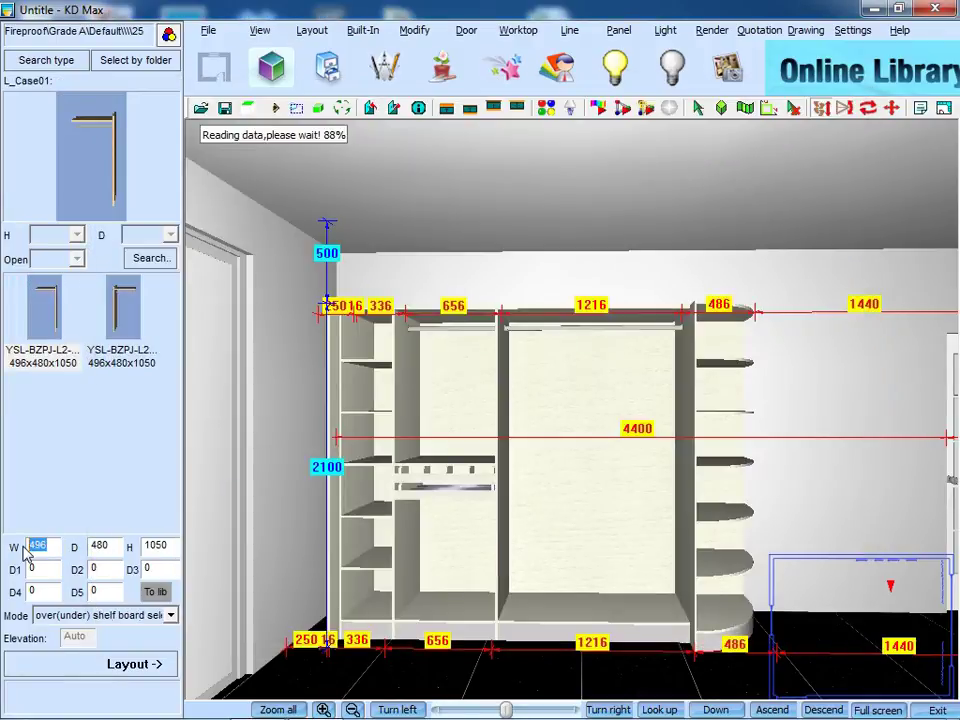
click(112, 664)
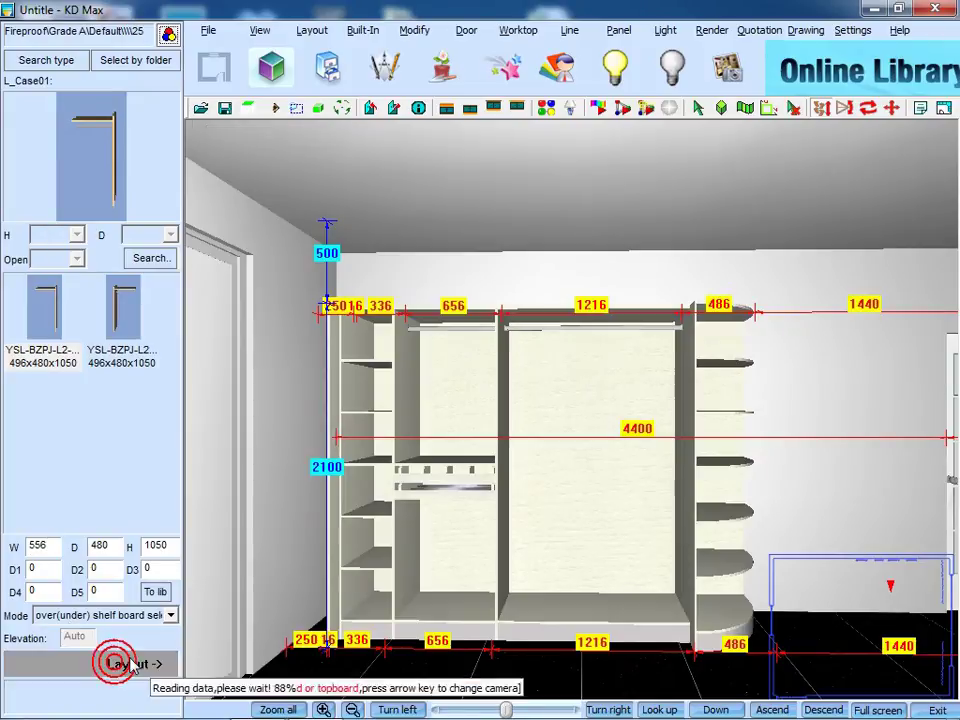
click(597, 626)
click(500, 551)
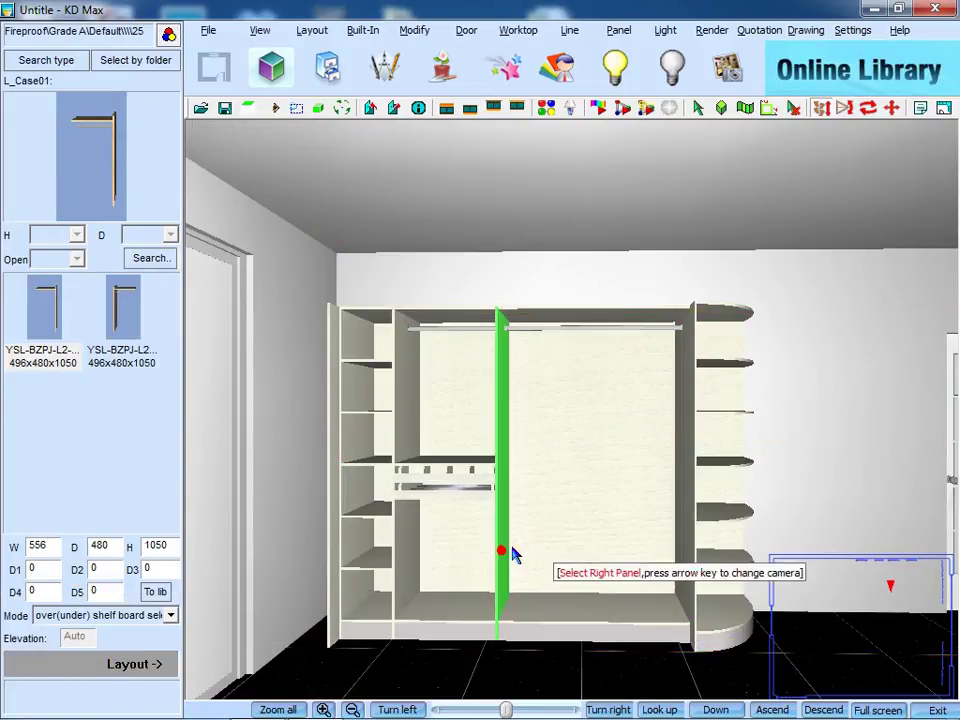
click(688, 538)
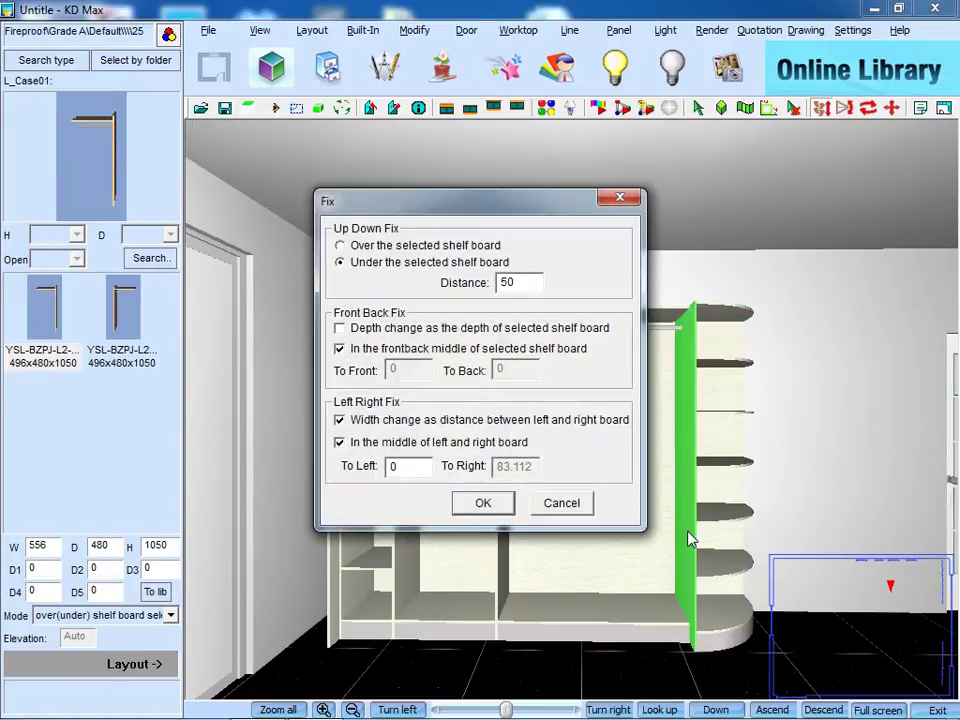
double_click(521, 281)
text(0)
click(339, 441)
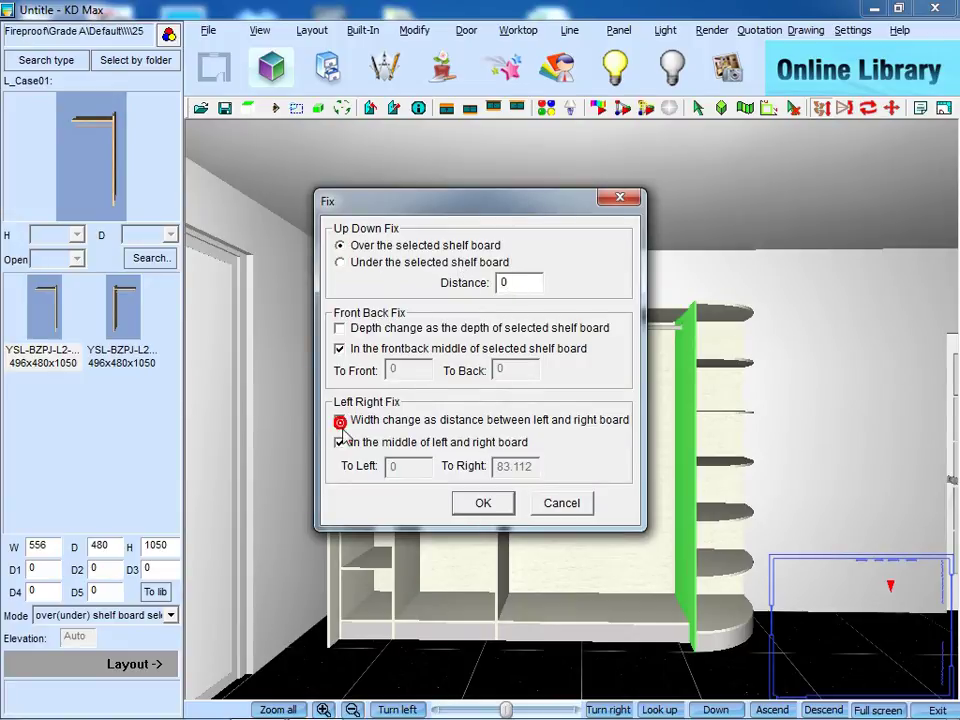
click(498, 504)
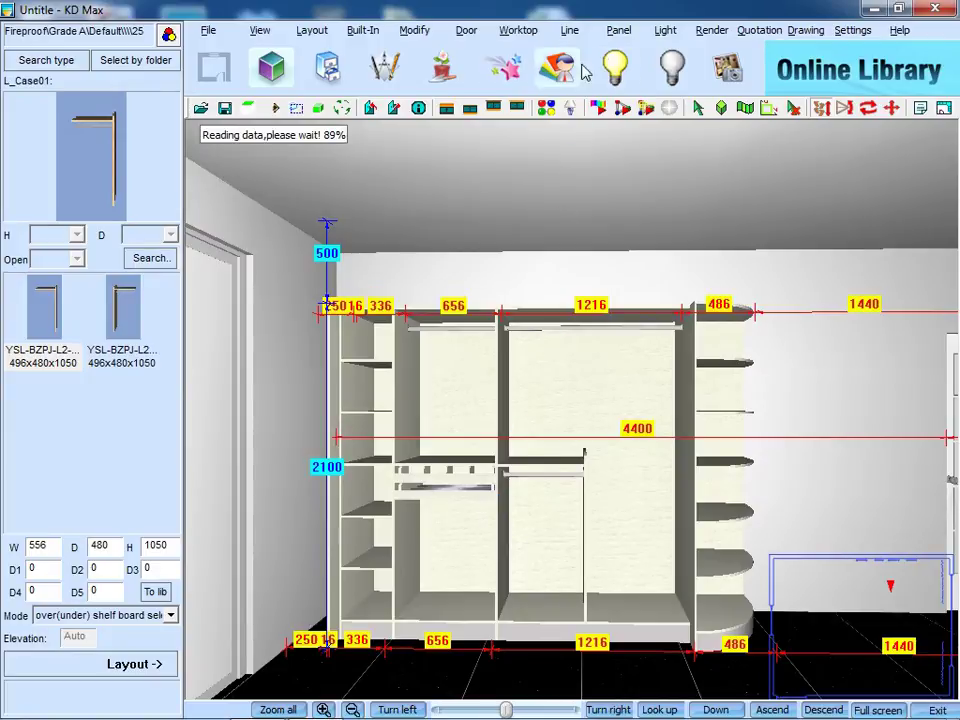
Add a 25 mm thick shelf panel between the L-case's vertical panel and the right side panel, 488 mm from the left panel's bottom
click(622, 30)
click(745, 76)
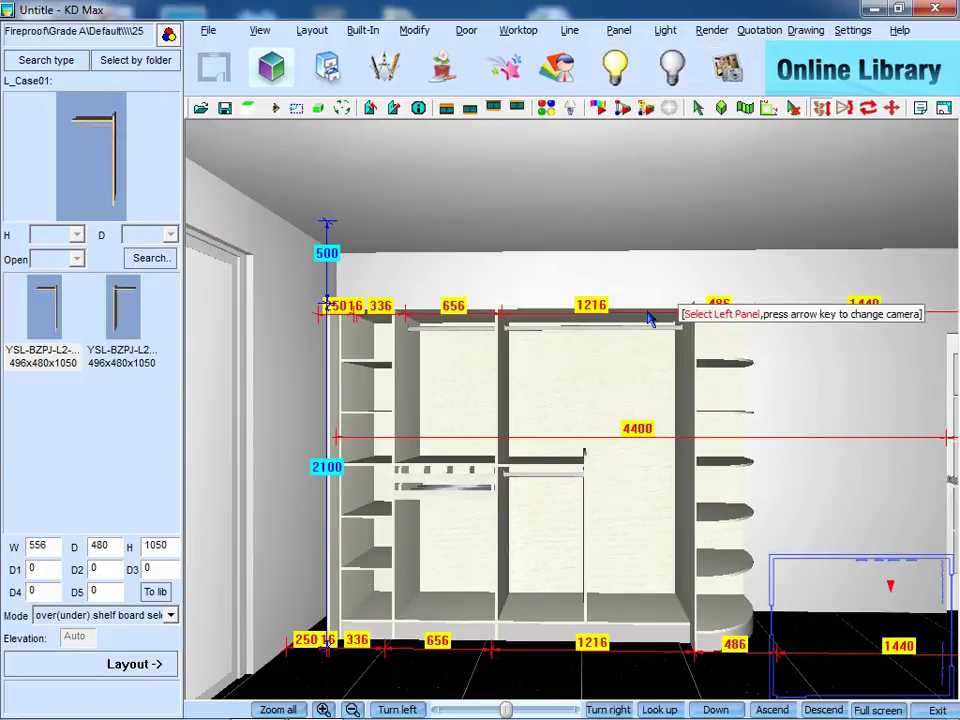
click(585, 534)
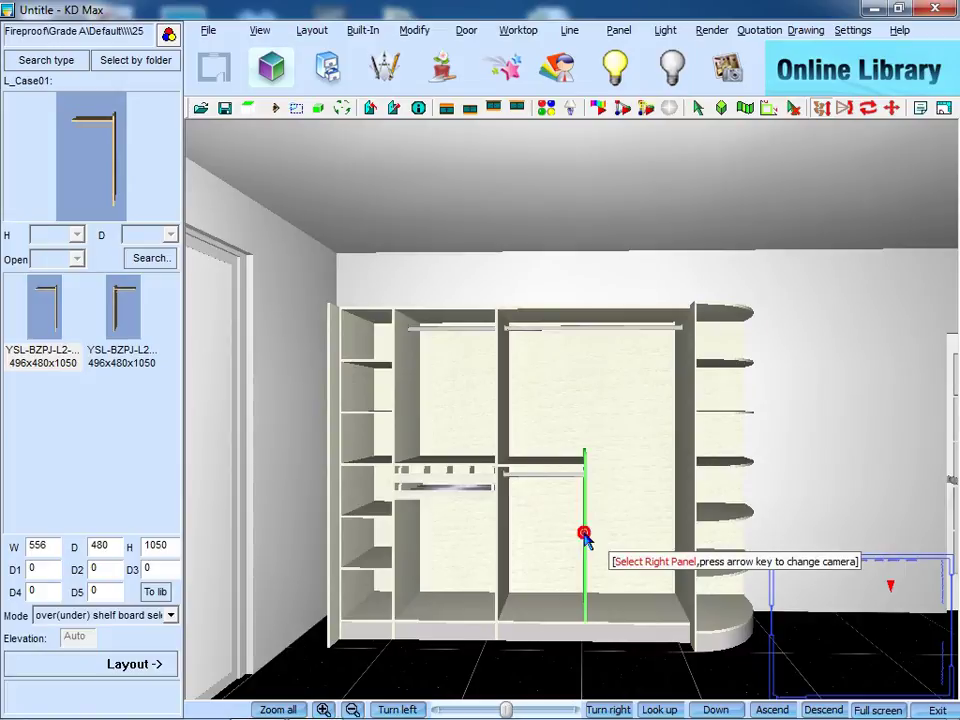
click(689, 540)
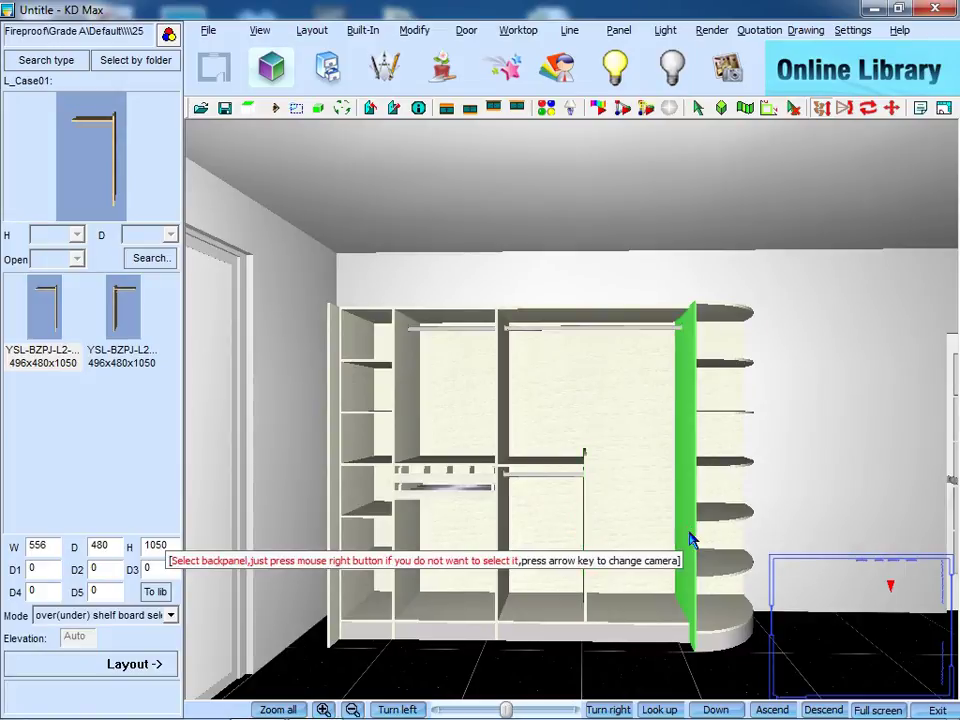
click(630, 521)
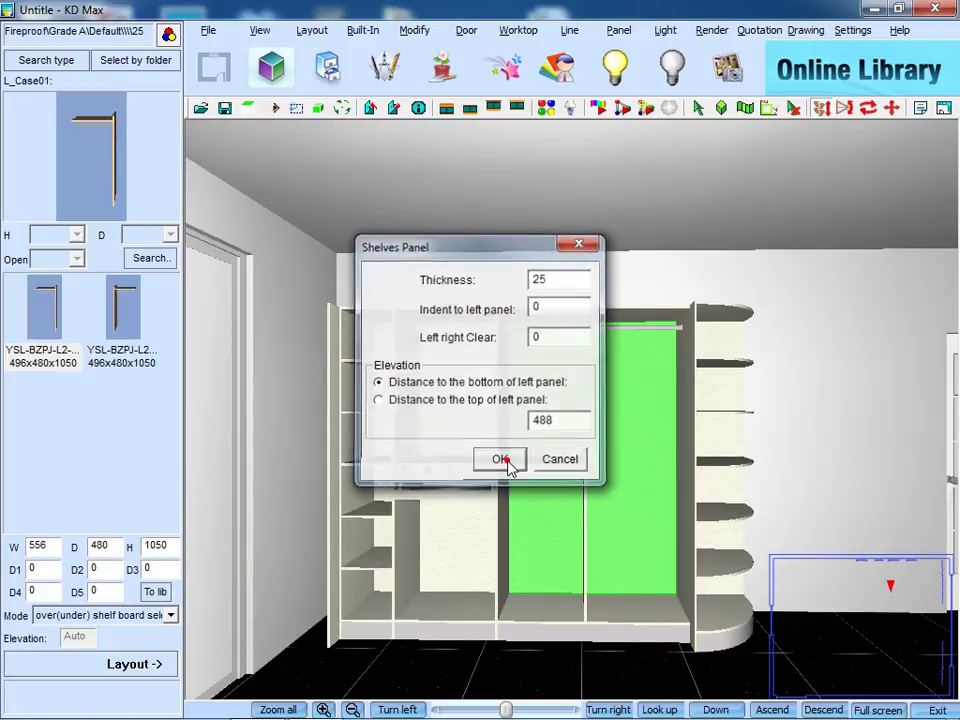
click(501, 458)
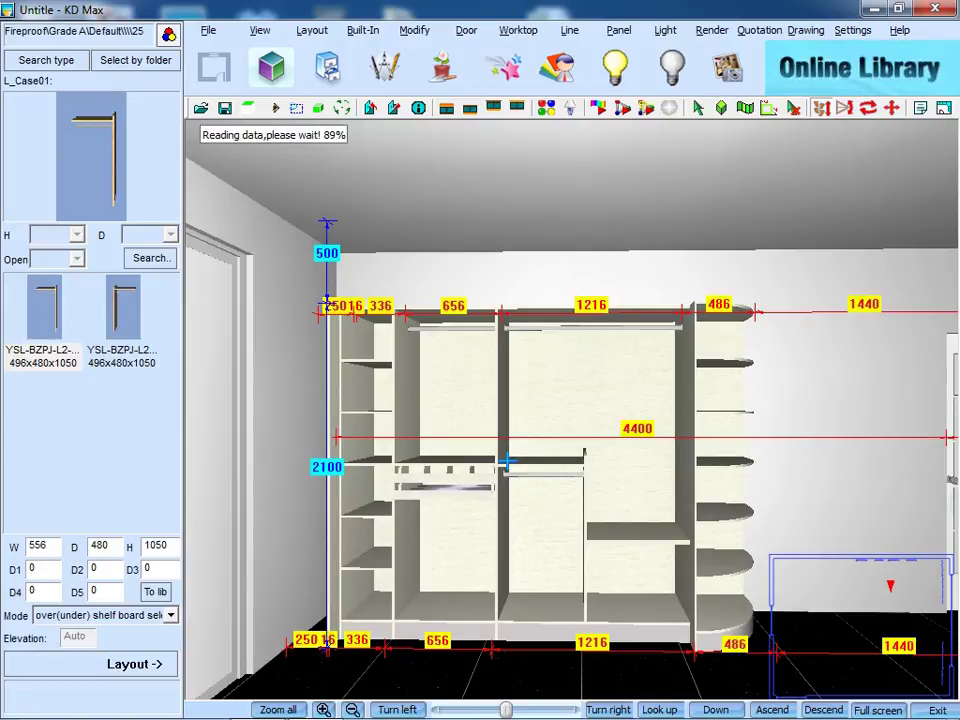
Choose the WW-Drawer 600 from the Drawer03 group of the drawer fittings
click(138, 61)
drag(328, 197, 328, 253)
click(198, 375)
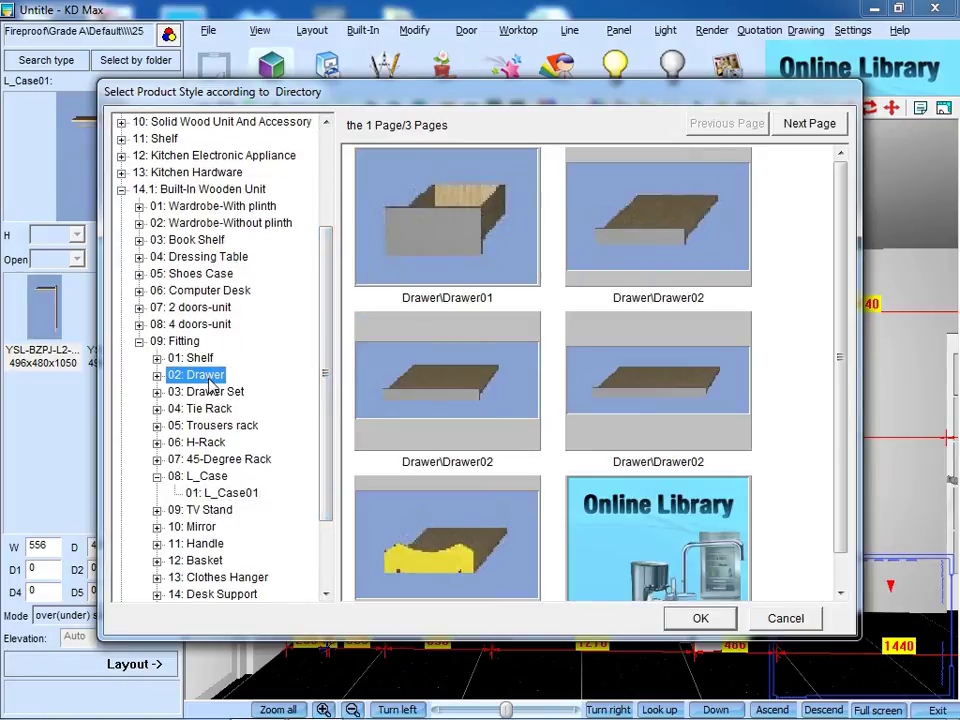
click(157, 376)
click(222, 425)
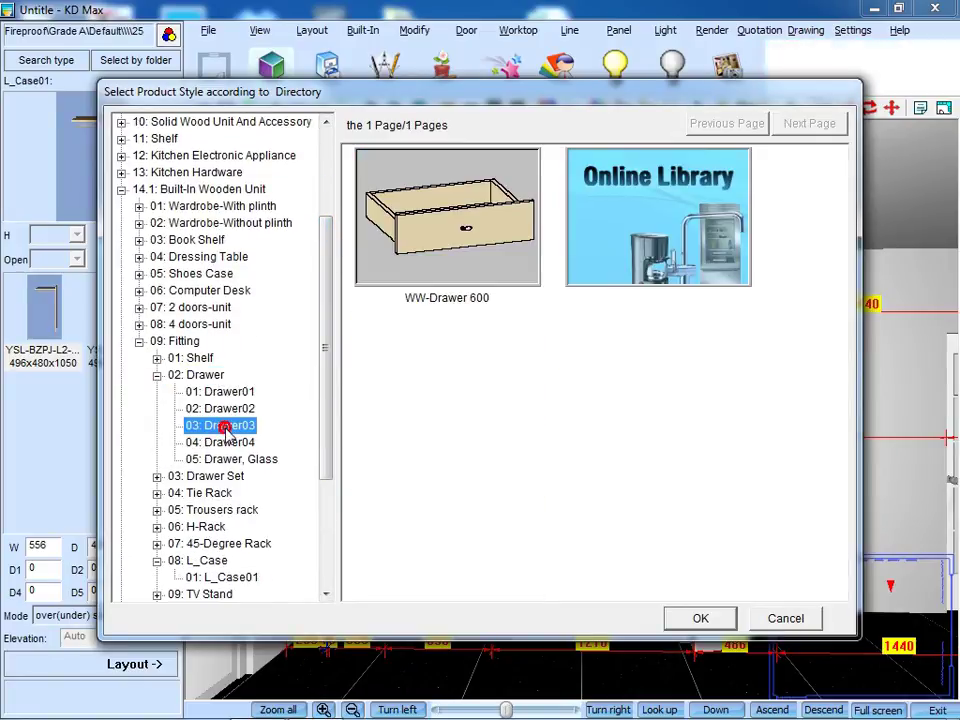
click(470, 263)
click(704, 620)
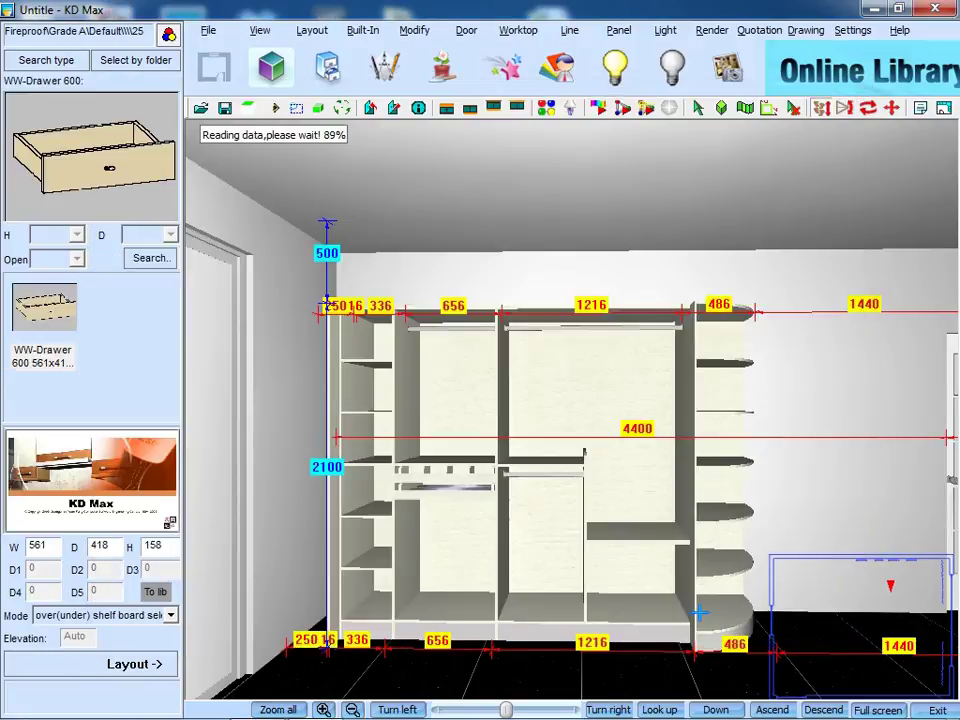
Fix the first drawer 2 mm under the new shelf, centred and width-fitted between the L-case panel and the right side panel
click(50, 310)
click(160, 664)
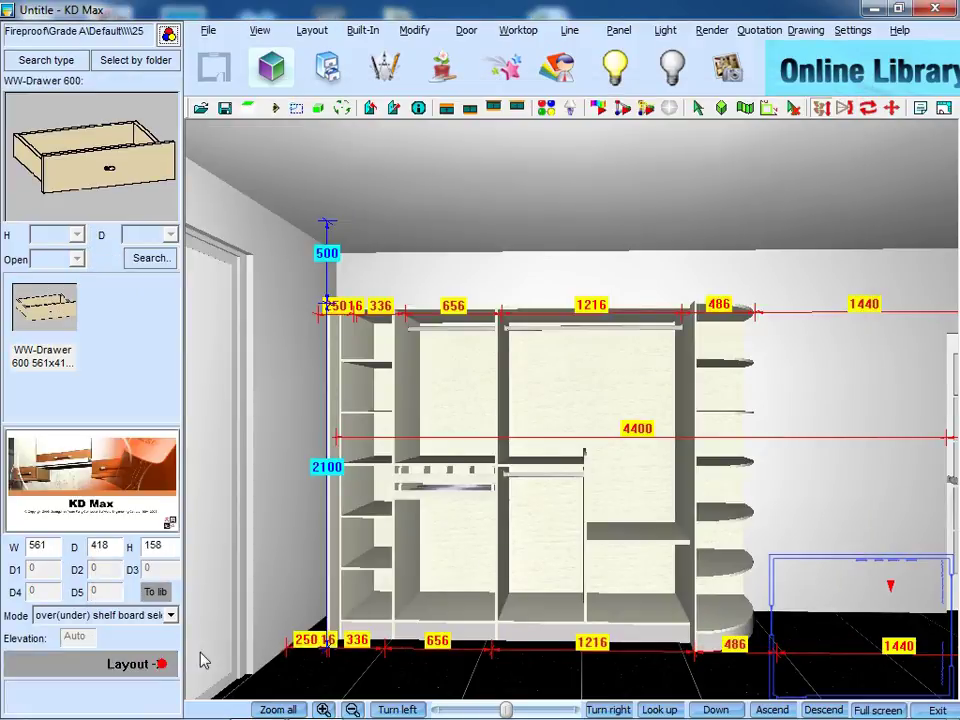
click(588, 584)
click(678, 580)
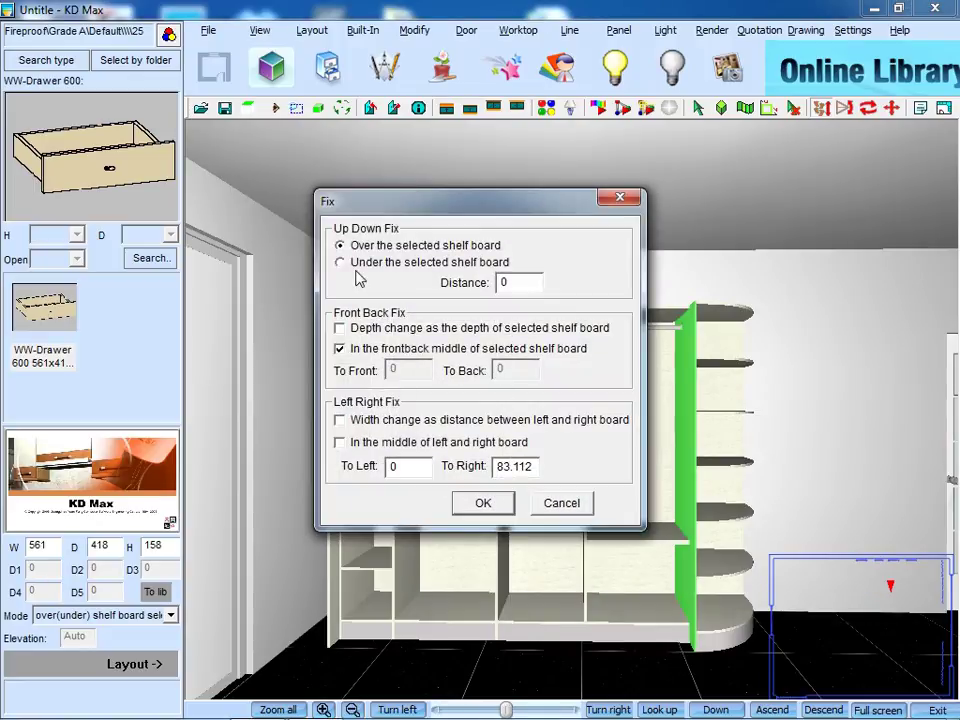
text(2)
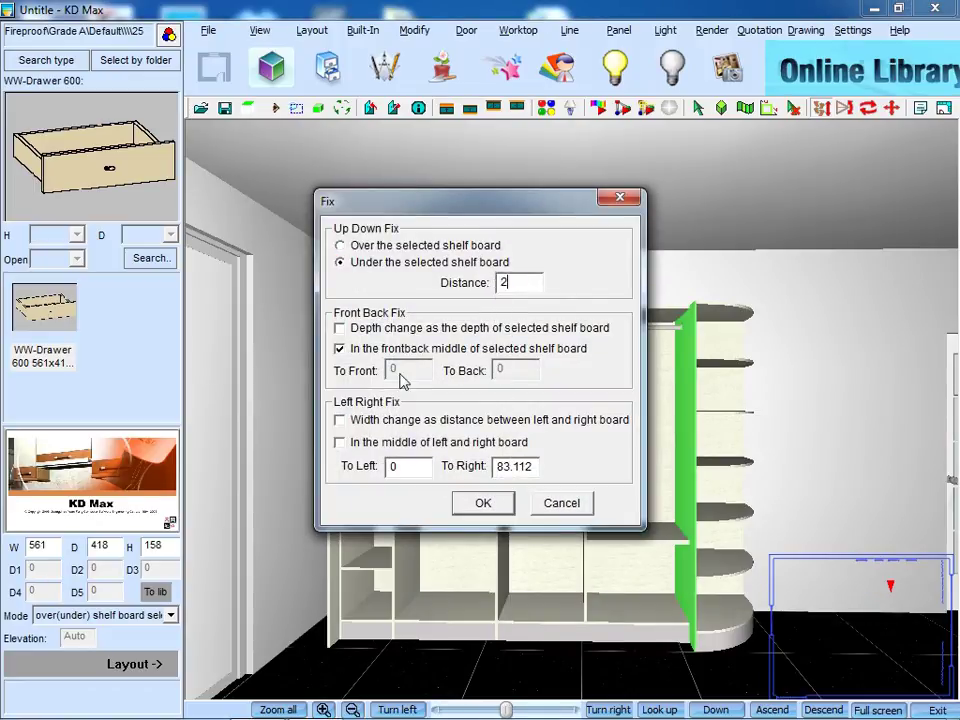
click(339, 420)
click(339, 442)
click(481, 505)
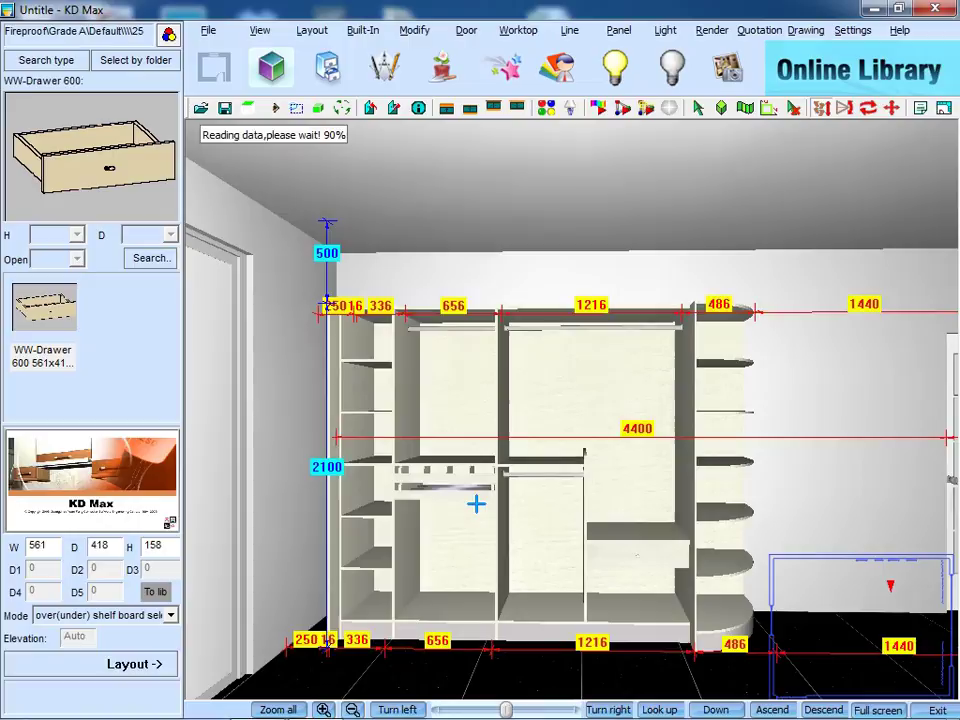
Fix a second drawer 164 mm under the same shelf, centred and width-fitted between the same panels
click(155, 664)
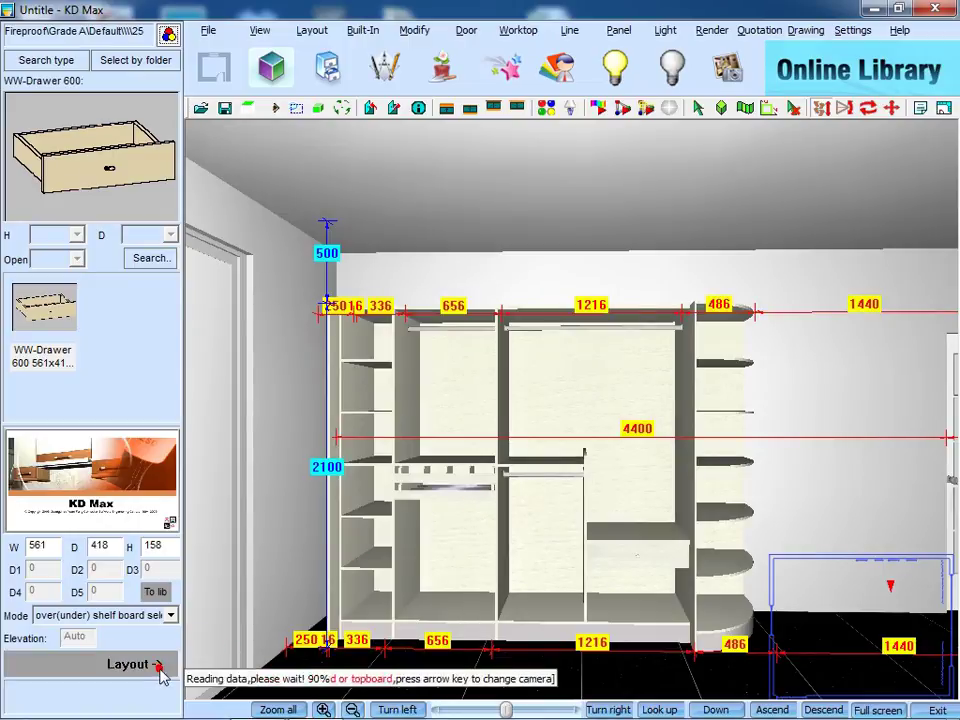
click(621, 540)
click(585, 590)
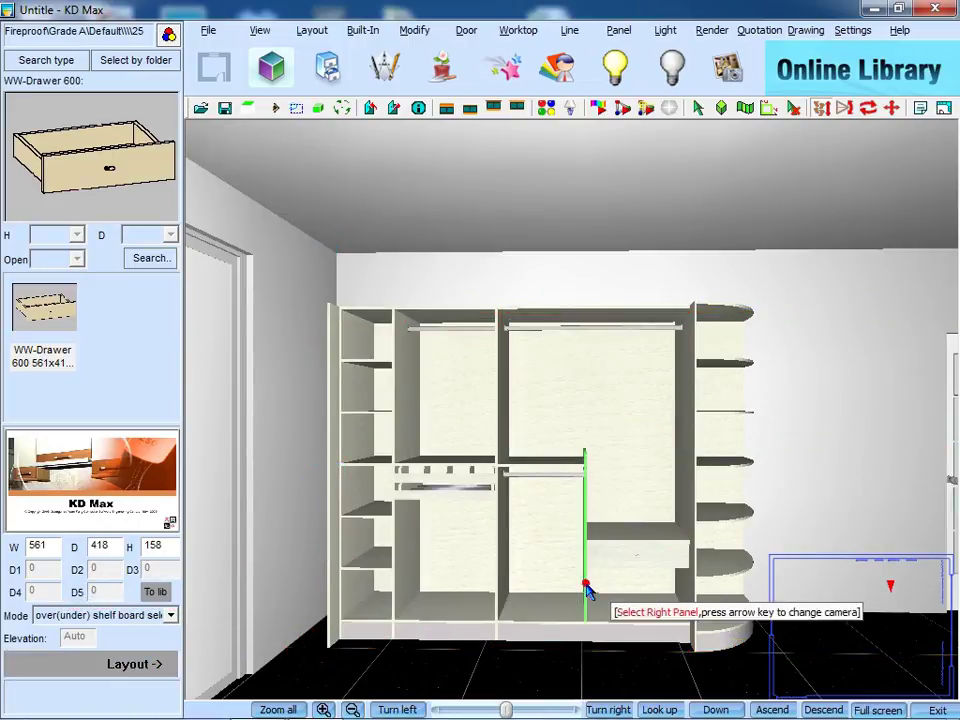
click(686, 600)
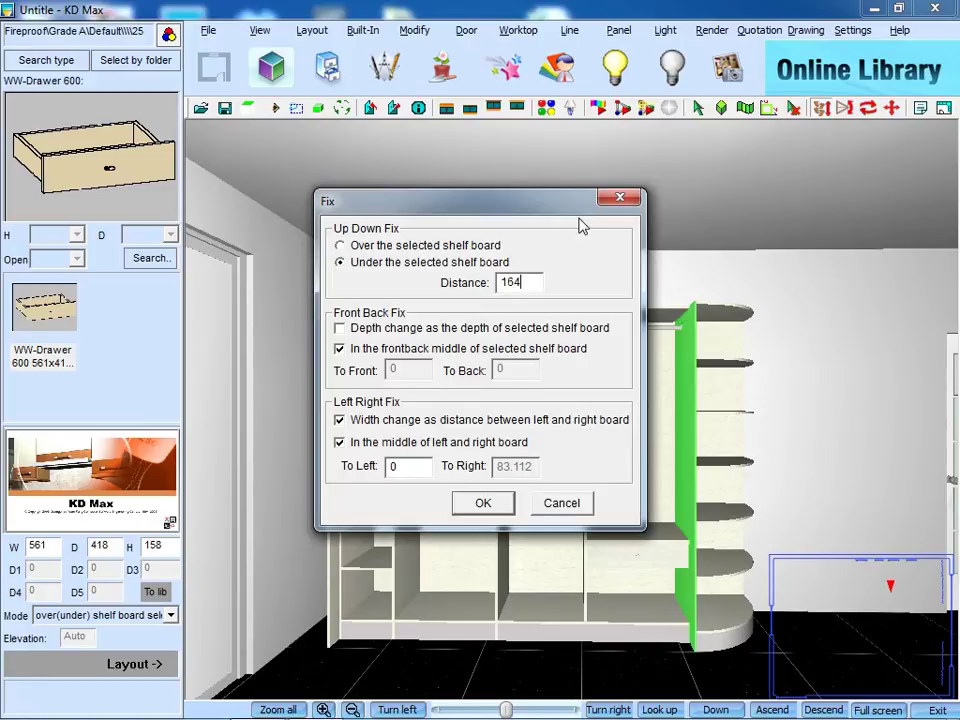
click(483, 503)
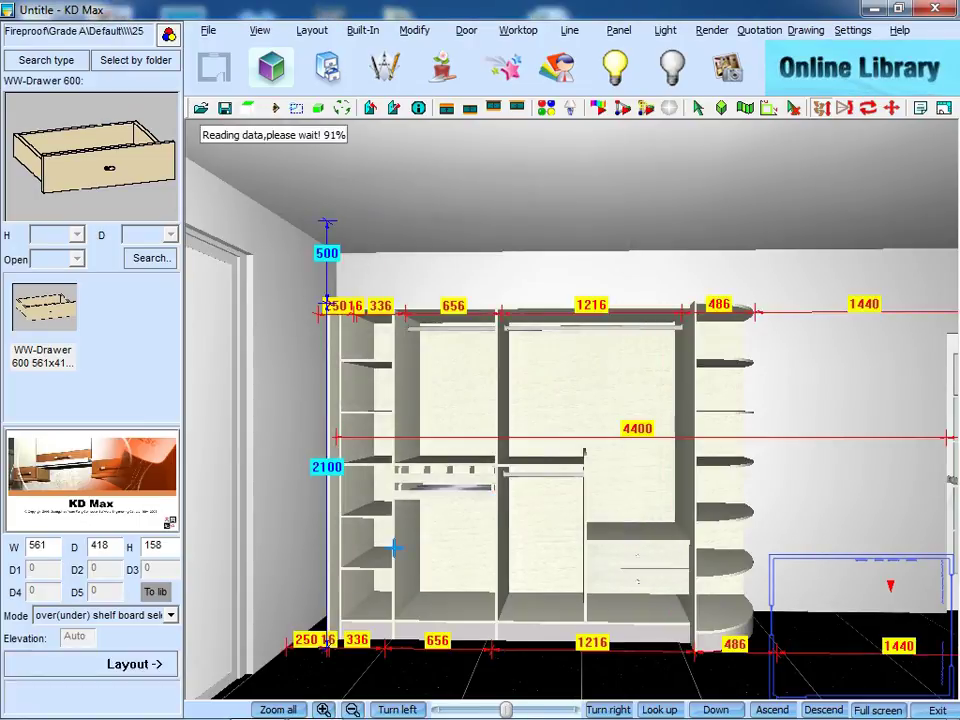
Fix a third drawer 2 mm over the 1216 mm unit's bottom board, centred and width-fitted between the same two panels
click(158, 664)
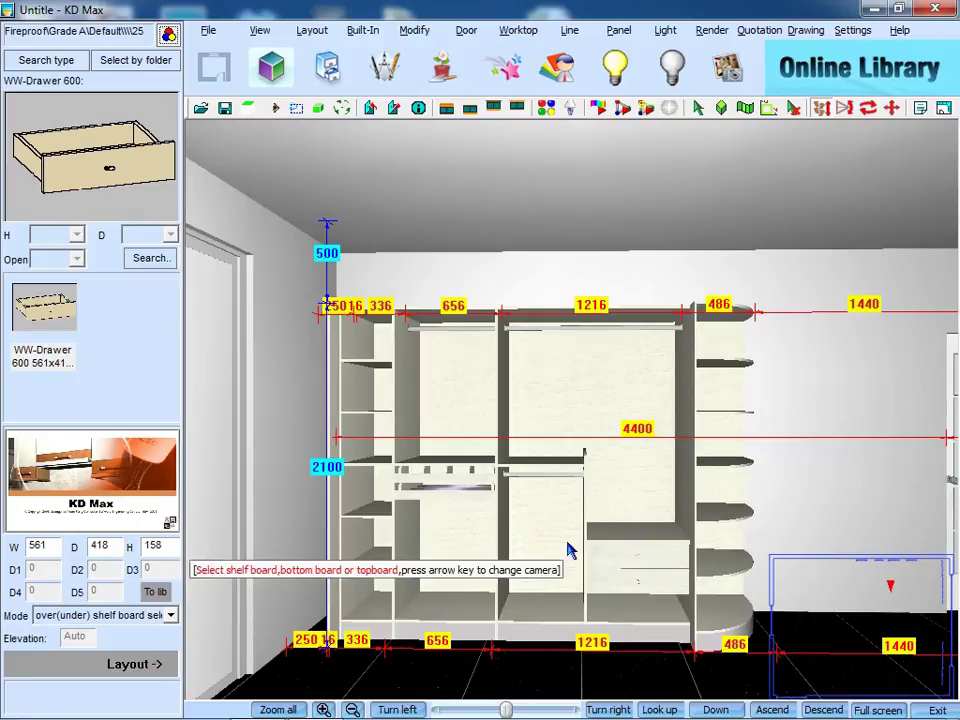
click(633, 622)
click(584, 603)
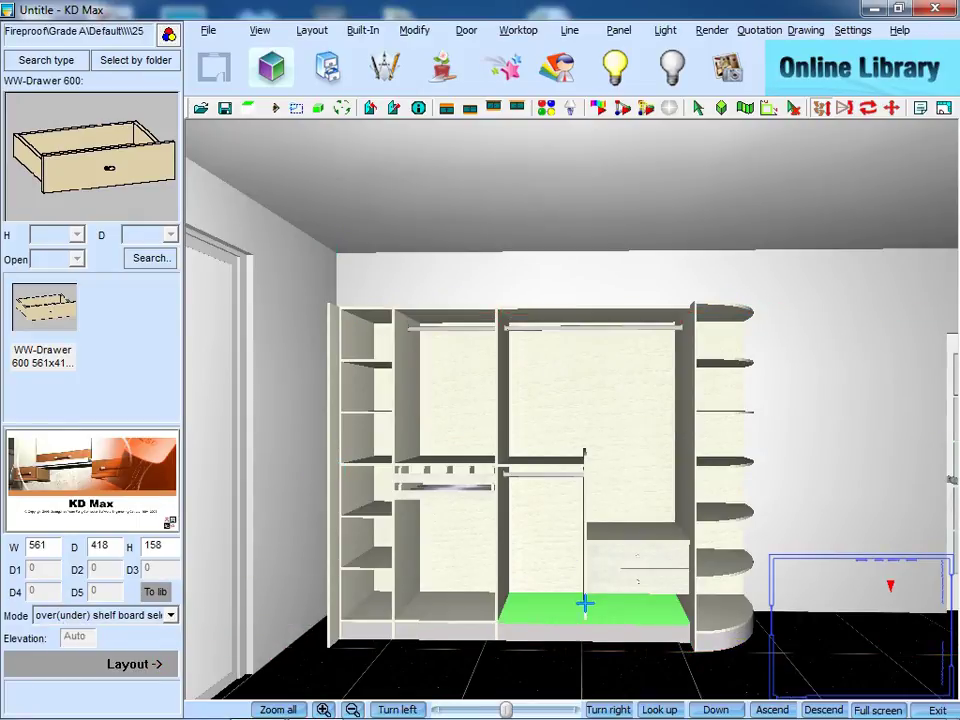
click(689, 610)
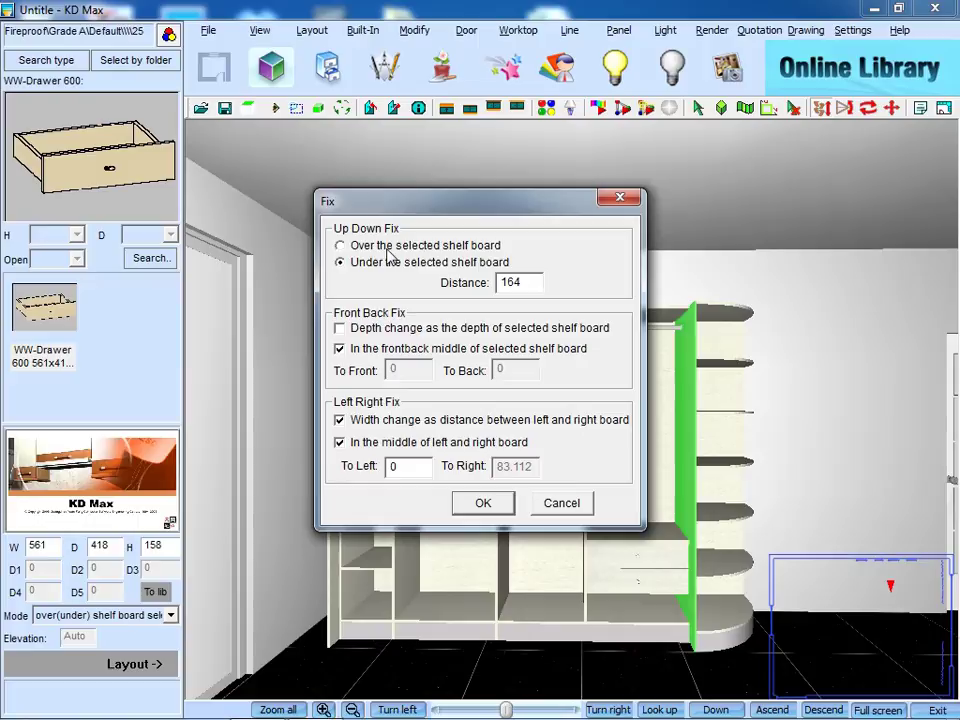
drag(553, 281, 508, 281)
text(2)
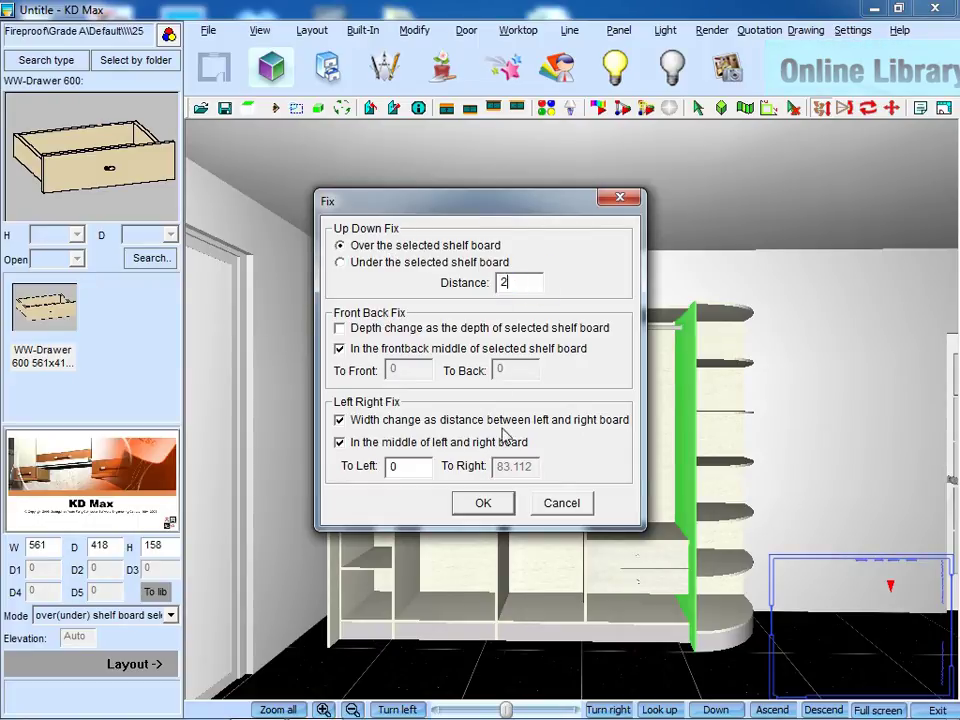
click(485, 503)
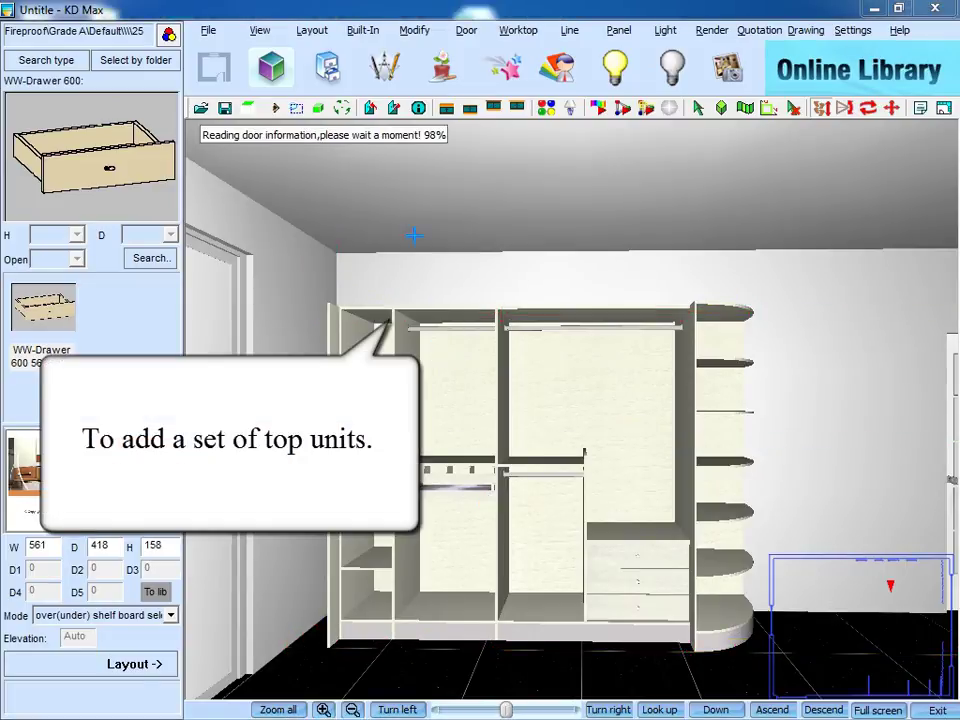
Design a top unit spanning from the wardrobe's leftmost sideboard to the 1216 mm unit's right sideboard, with a height of 500
click(375, 32)
mouse_move(530, 191)
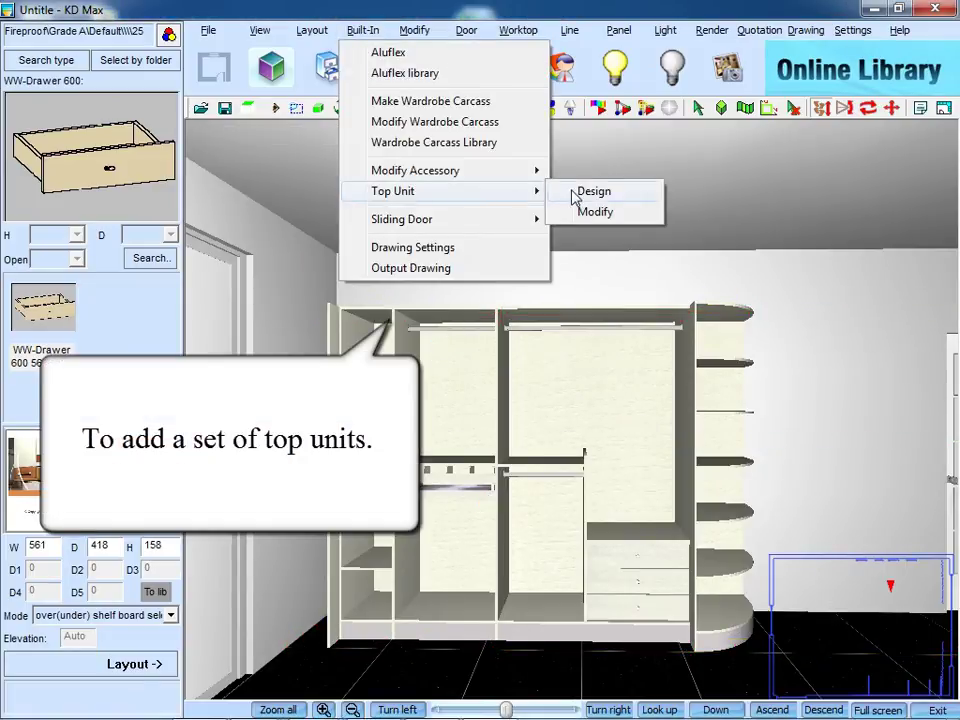
click(642, 198)
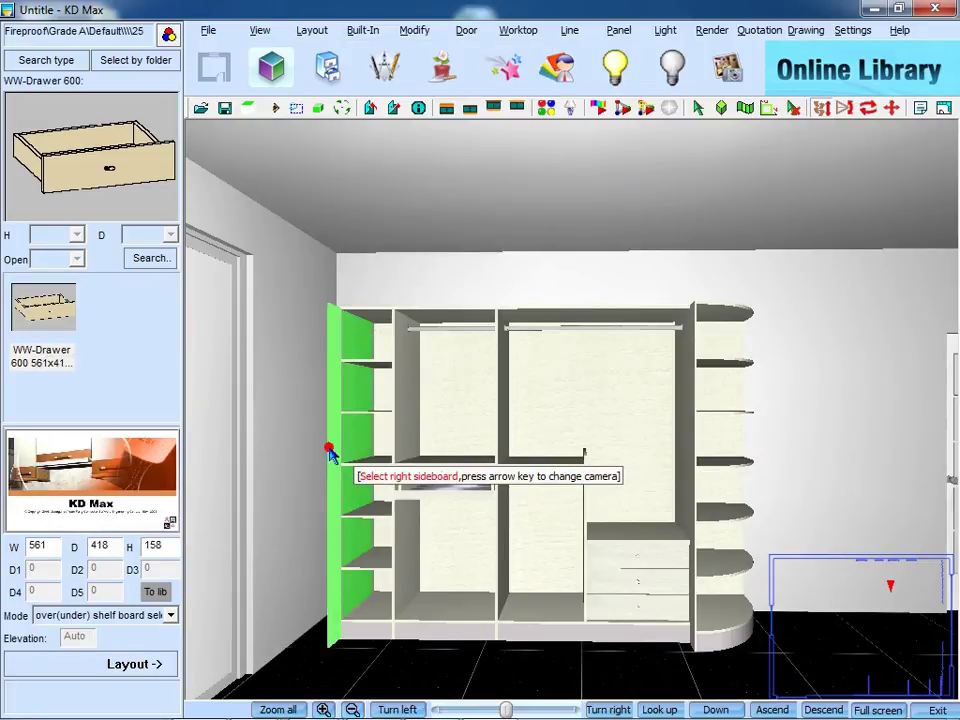
click(688, 465)
double_click(606, 274)
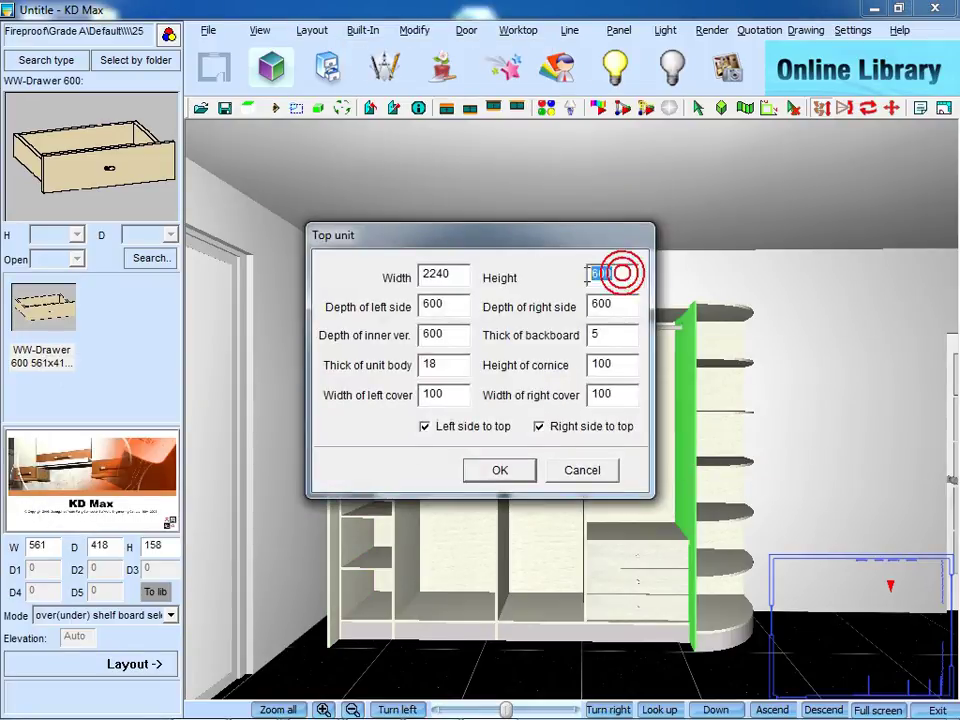
text(500)
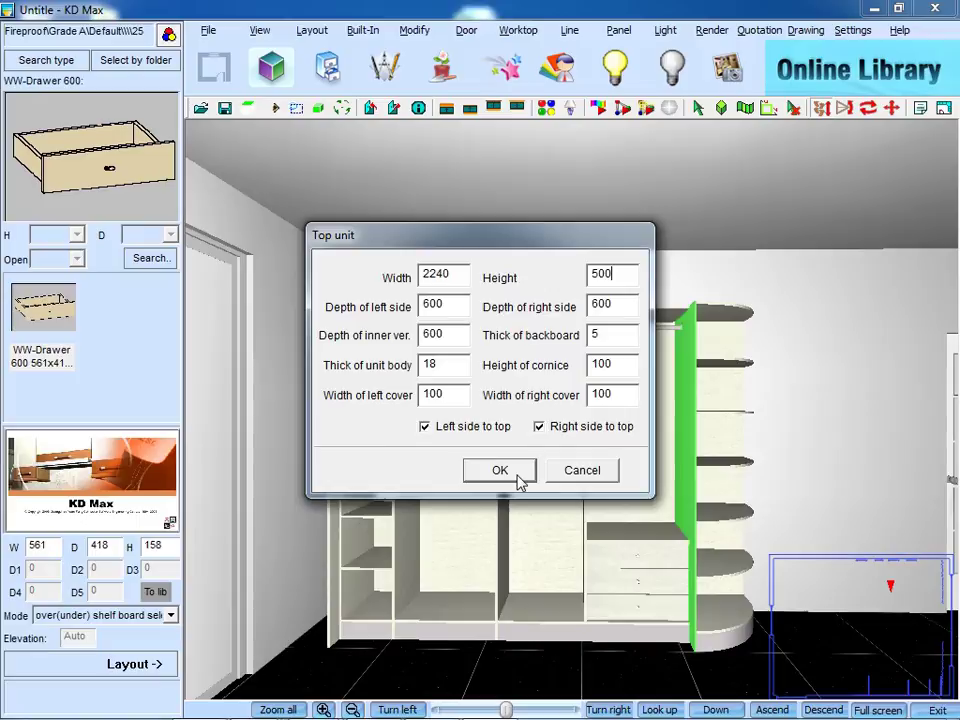
click(510, 474)
Give the top unit the Rotate door style with 3 dividers and zero clapboard indents, and create it
click(445, 540)
click(564, 296)
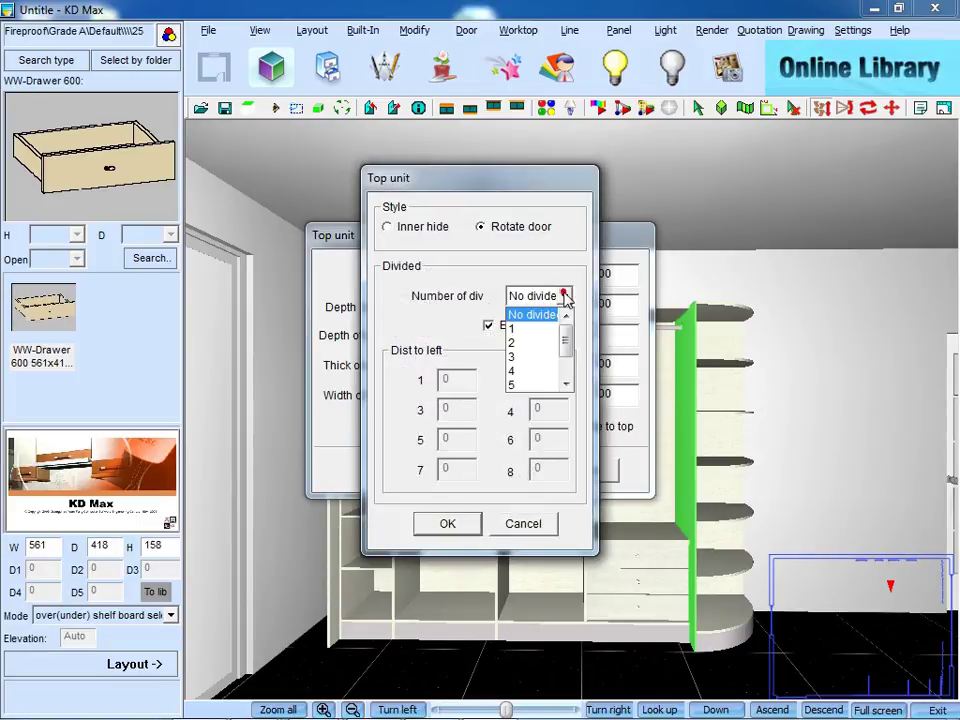
click(546, 358)
click(461, 523)
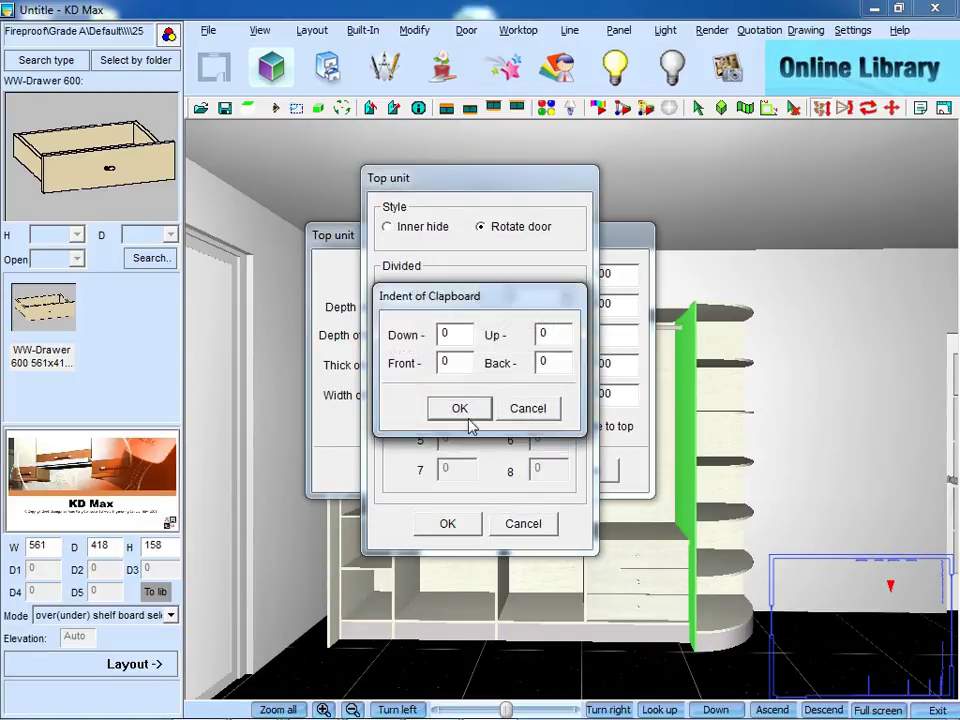
click(457, 405)
click(459, 400)
click(537, 393)
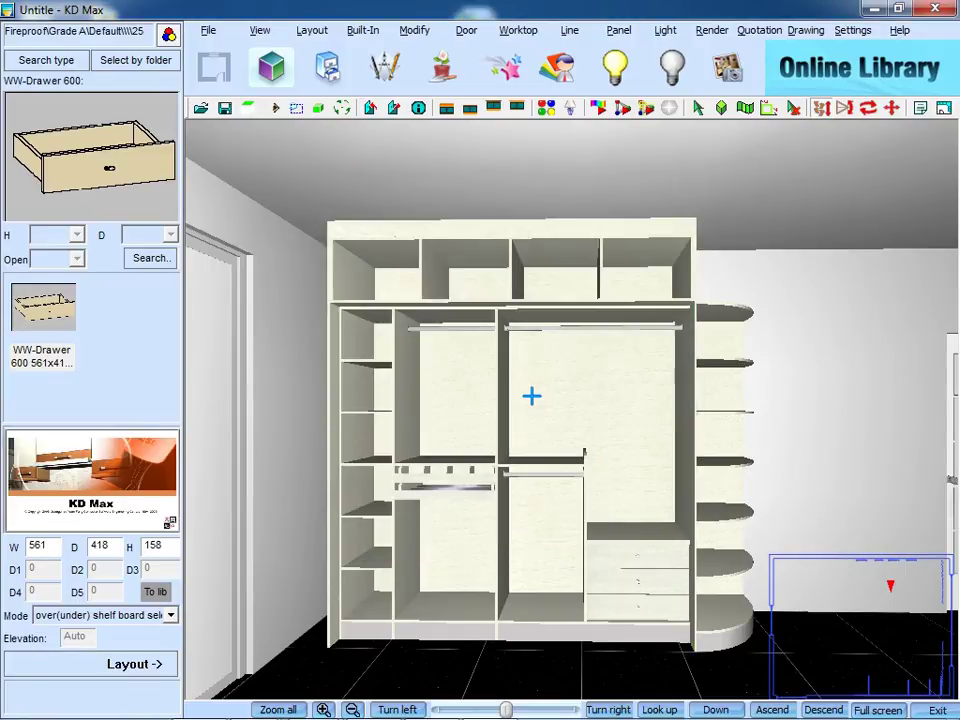
Create a ceiling filler on the rounded end shelf unit, extended to the ceiling, with front part only and sides included
click(569, 30)
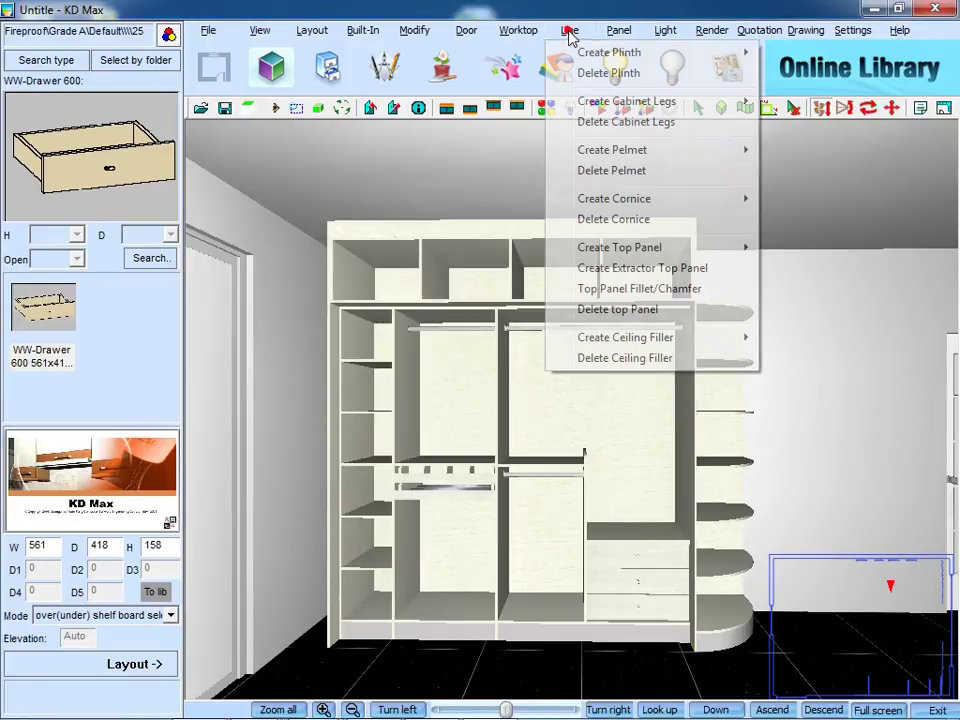
mouse_move(650, 337)
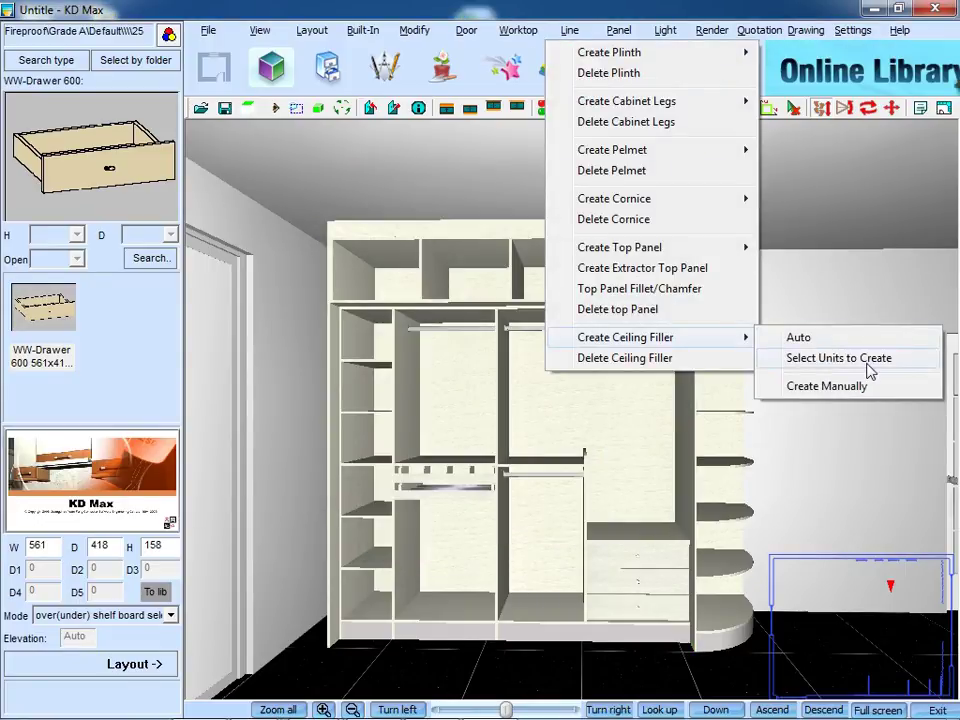
click(812, 360)
click(729, 389)
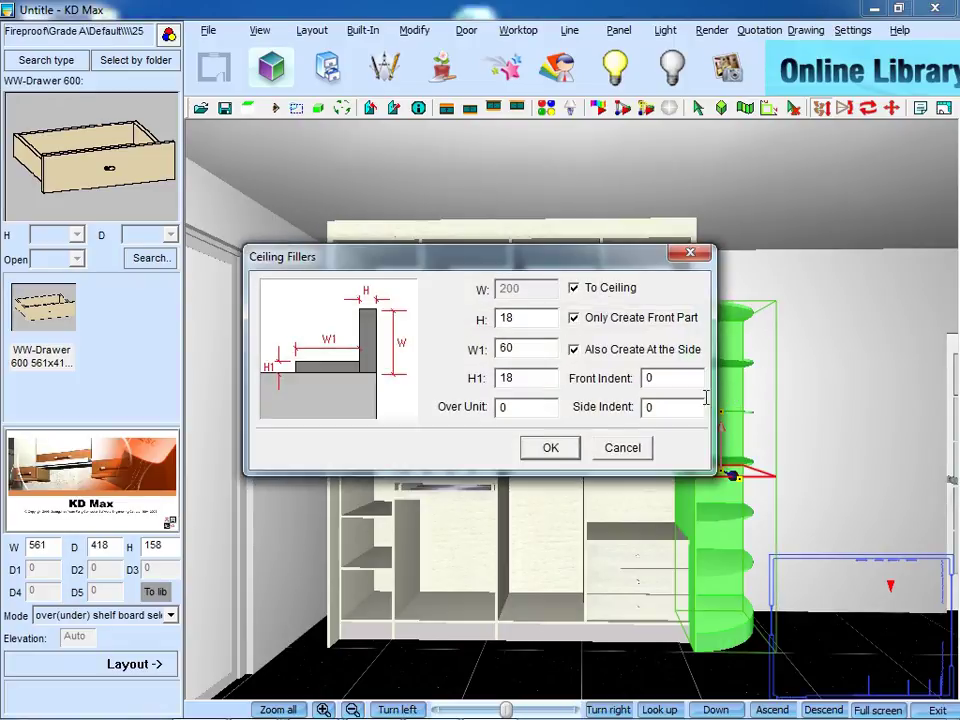
click(552, 448)
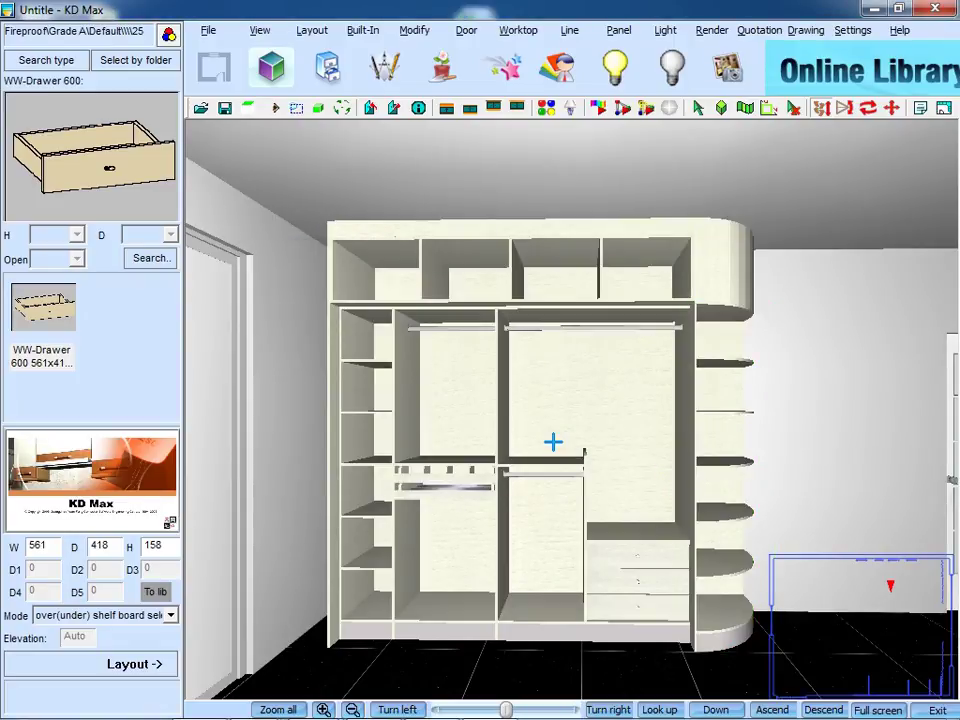
Define a full cover door opening across the top unit, bounded by its upper, lower, left and right panels
click(470, 34)
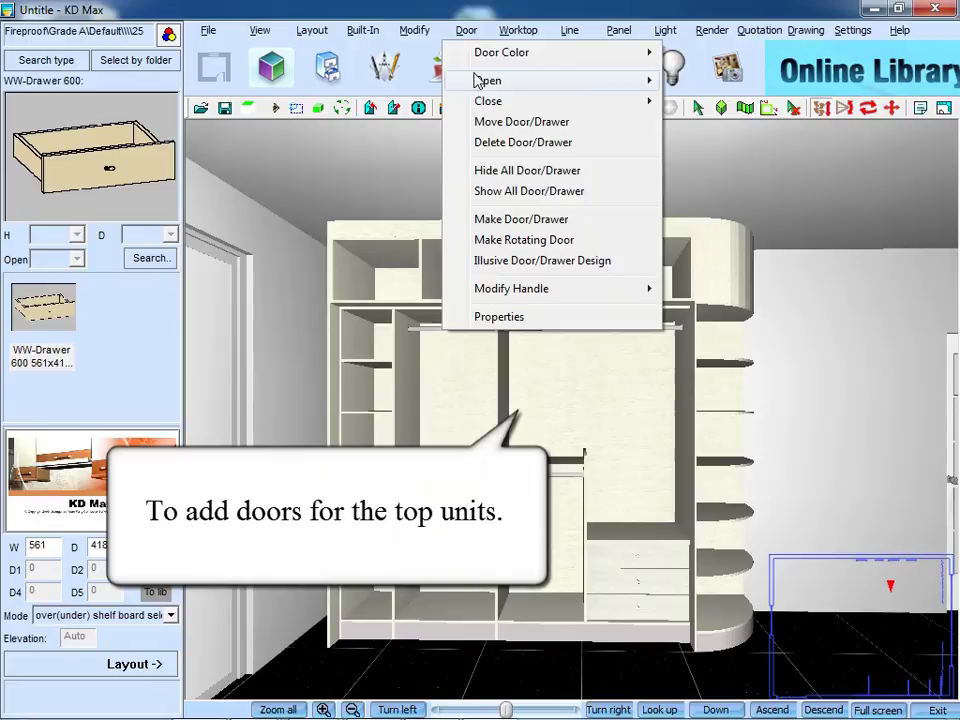
click(600, 222)
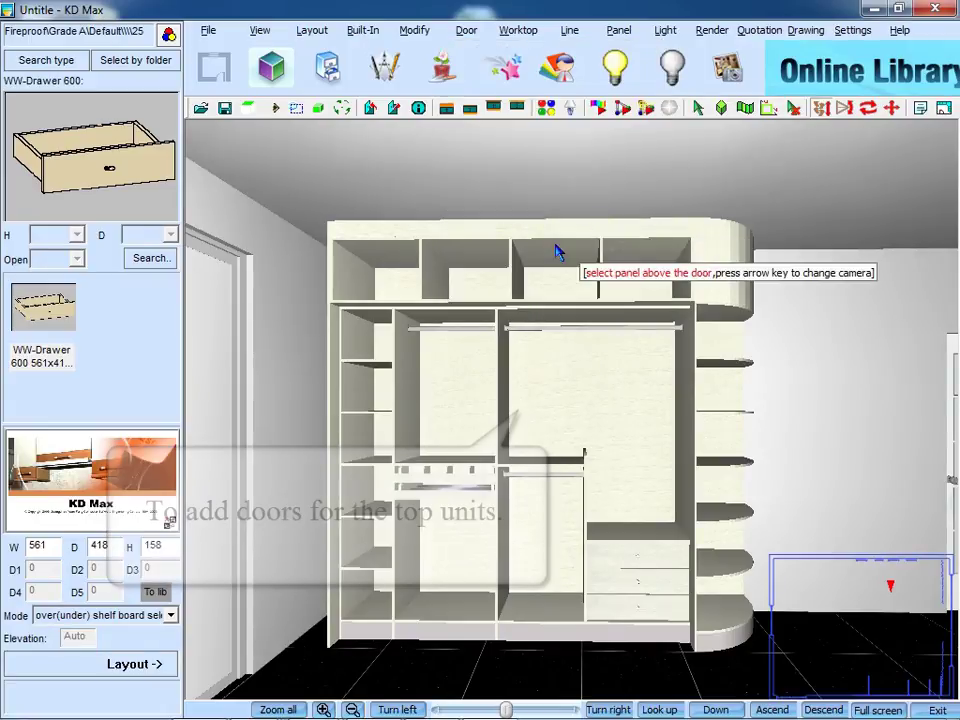
click(560, 262)
click(538, 308)
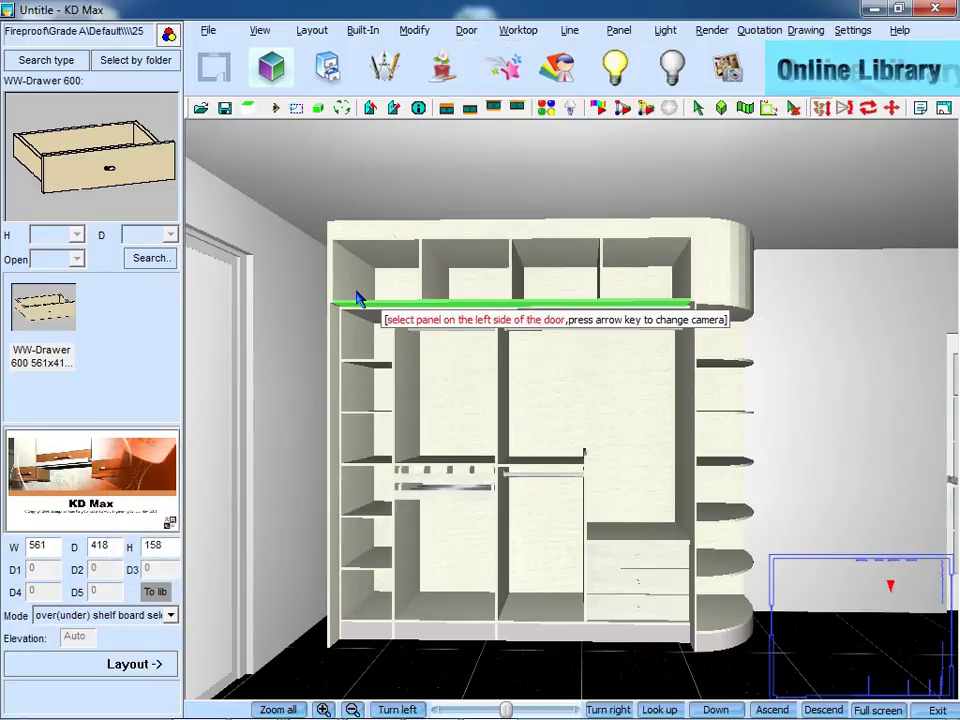
click(357, 292)
click(686, 289)
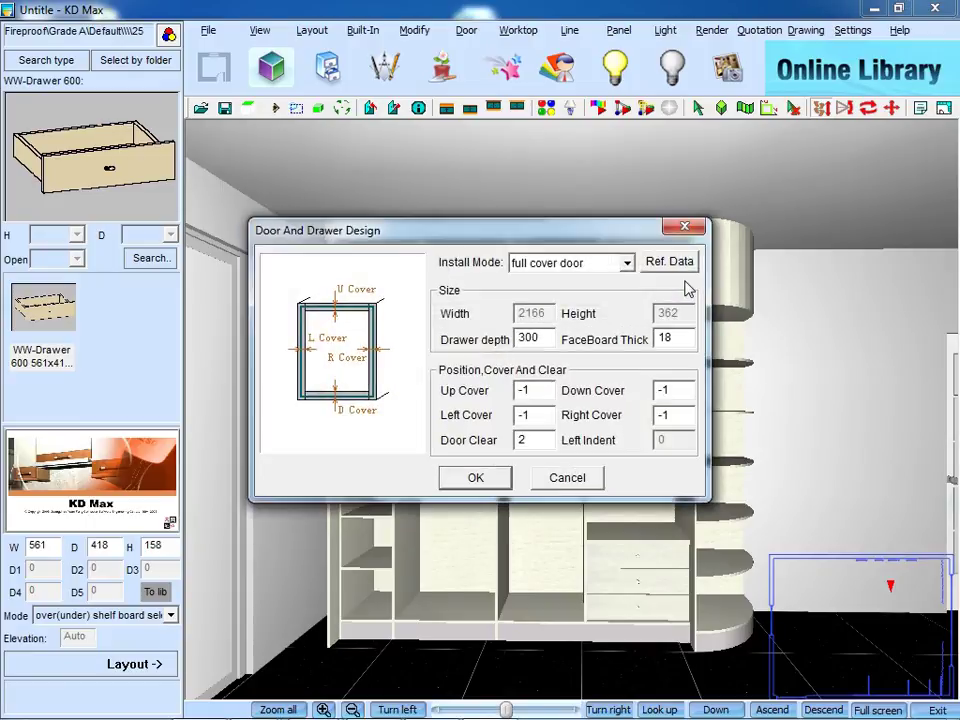
click(478, 477)
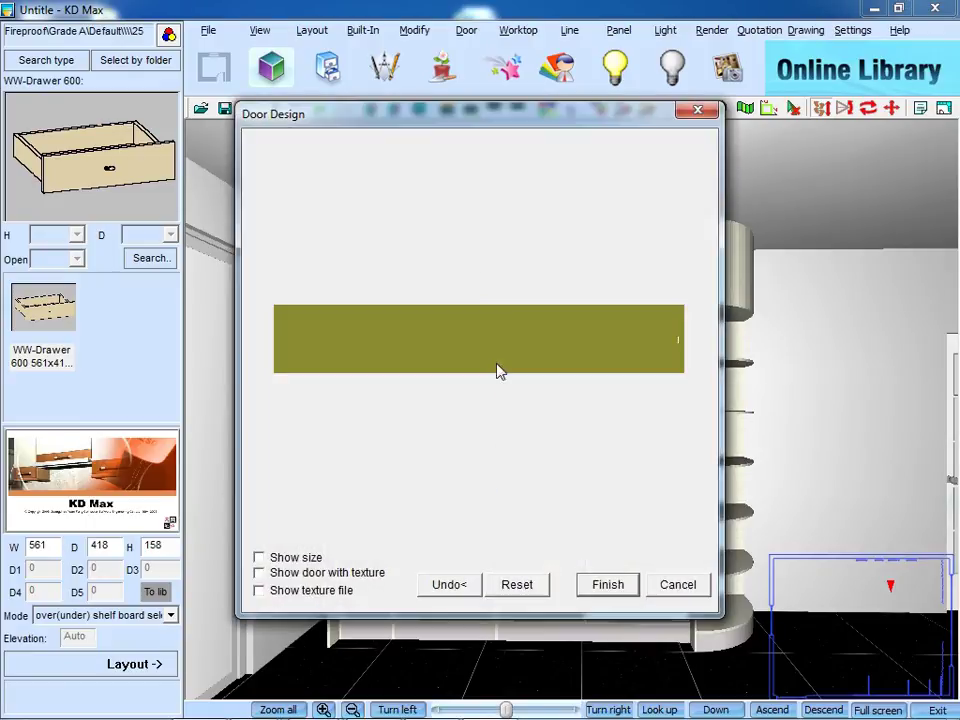
Divide the top unit door vertically into 4 equal door panels, set the second panel to right open, and create the doors
right_click(506, 332)
click(574, 276)
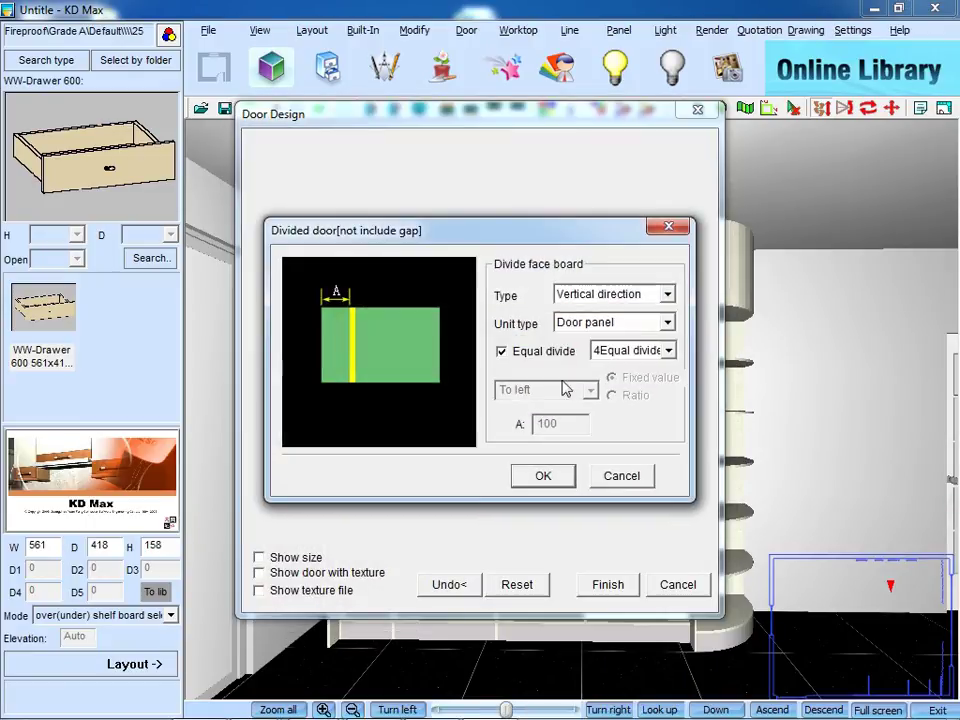
click(549, 478)
right_click(414, 339)
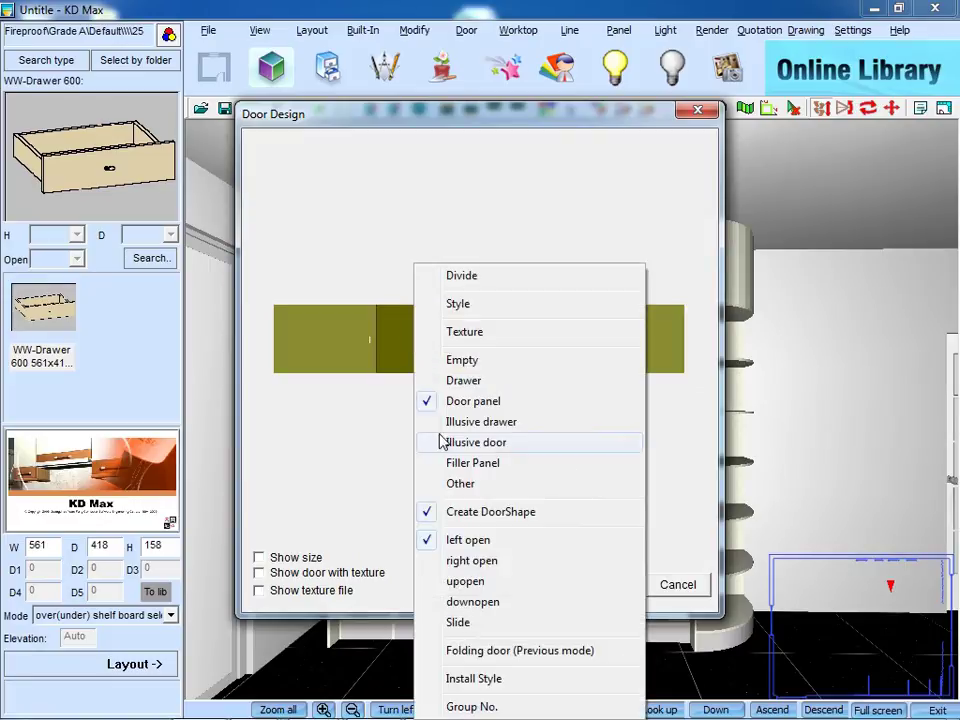
click(452, 561)
click(617, 593)
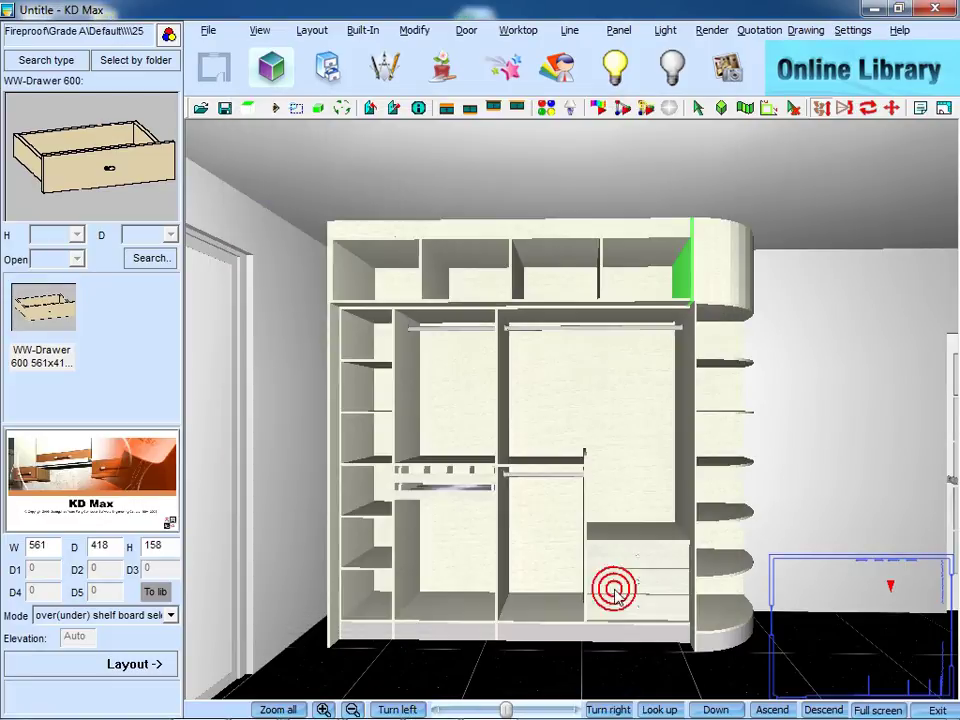
Start a sliding door bounded by the wardrobe's leftmost sideboard, the 1216 mm unit's right sideboard and the top unit's bottom board, without a bottom board
click(363, 31)
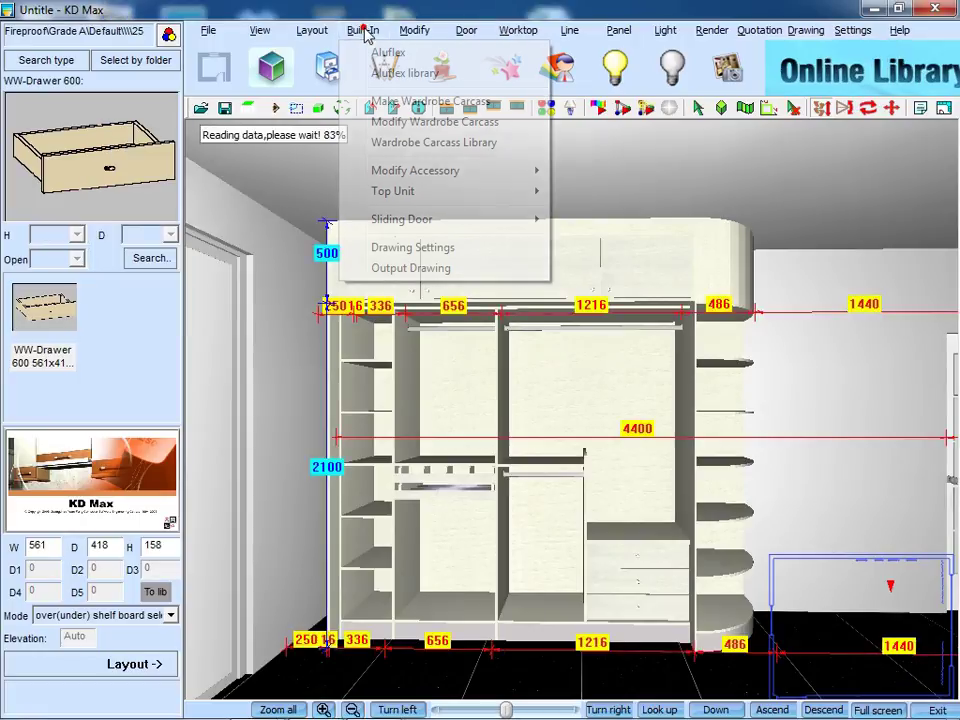
mouse_move(396, 222)
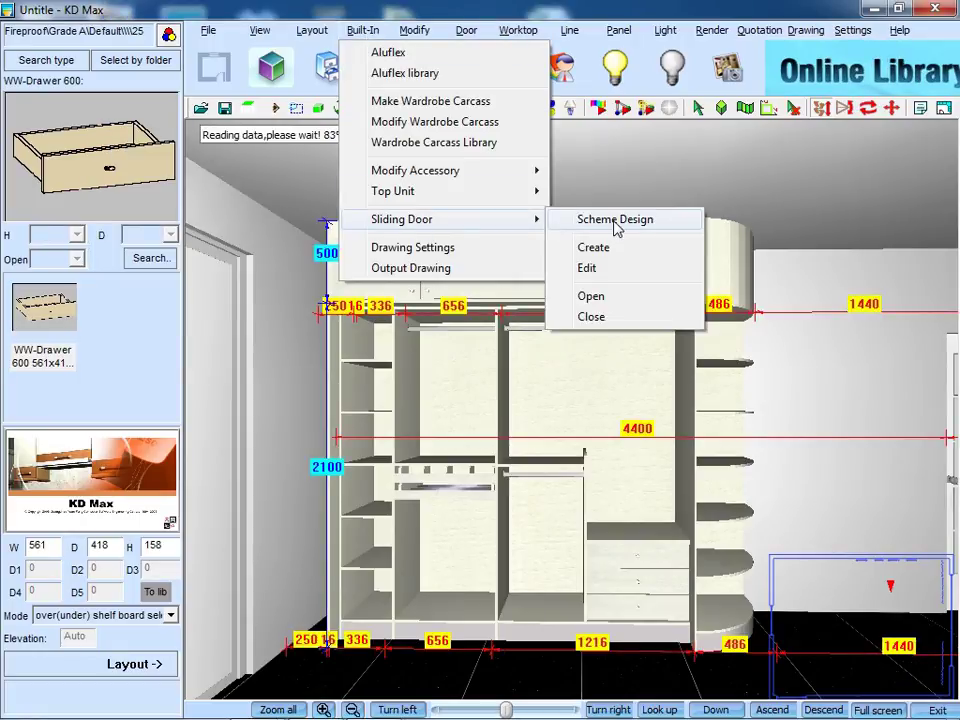
click(630, 249)
click(443, 582)
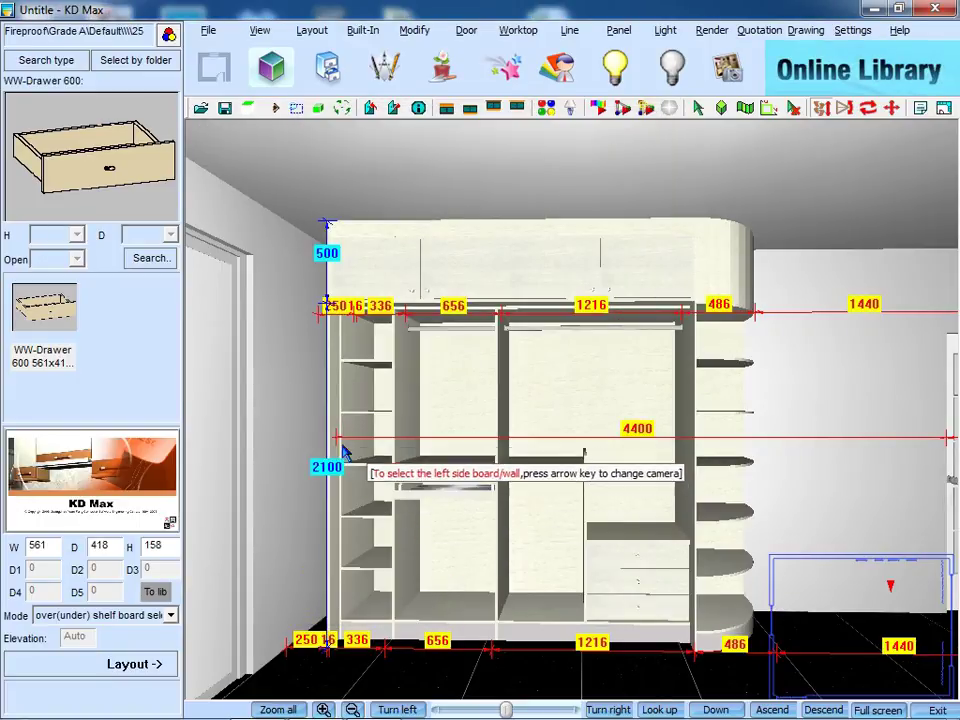
click(340, 450)
click(685, 424)
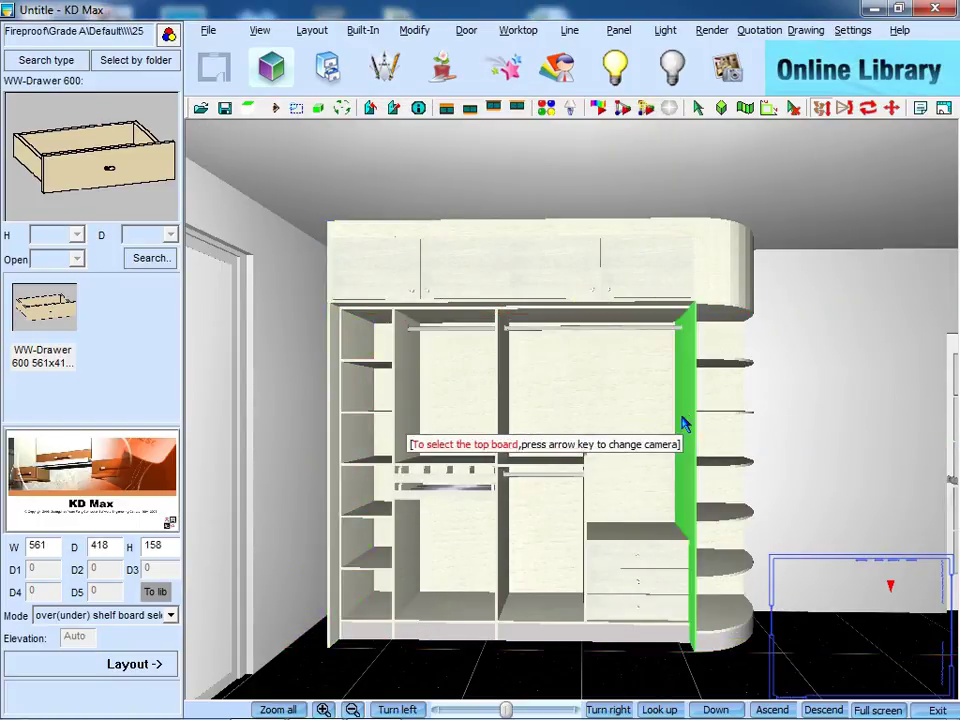
click(521, 302)
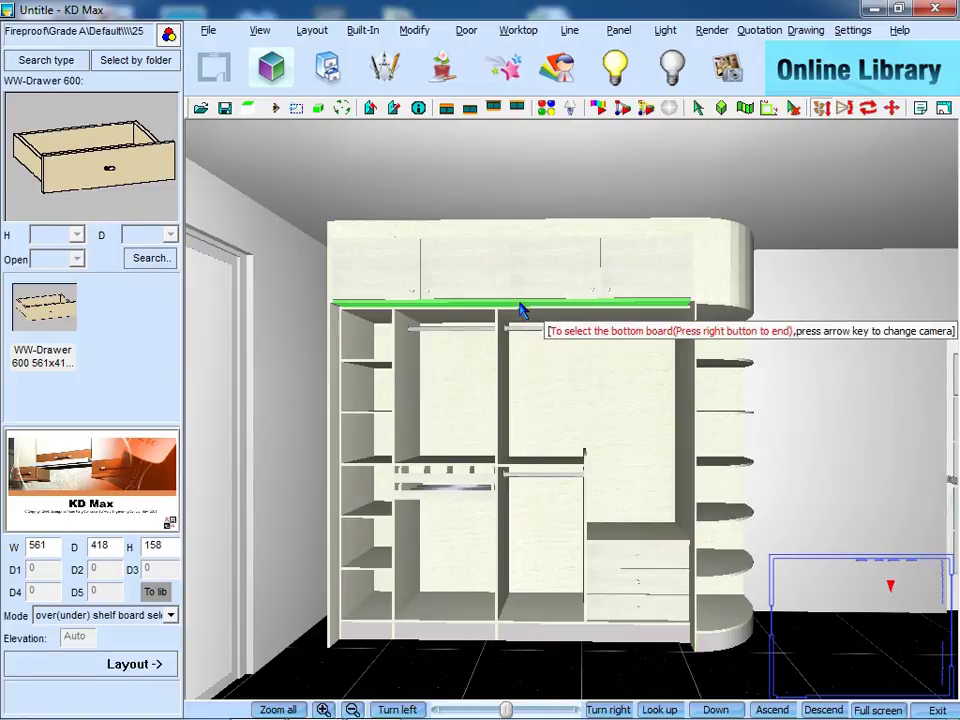
right_click(538, 396)
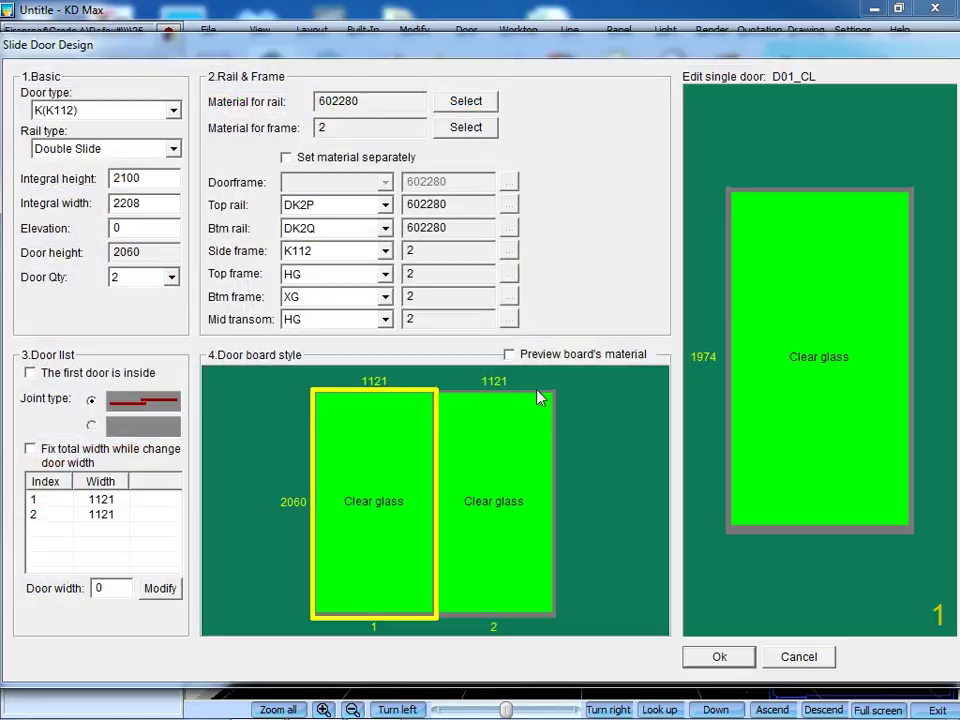
Set the first sliding door's scheme to D03_OP
click(362, 428)
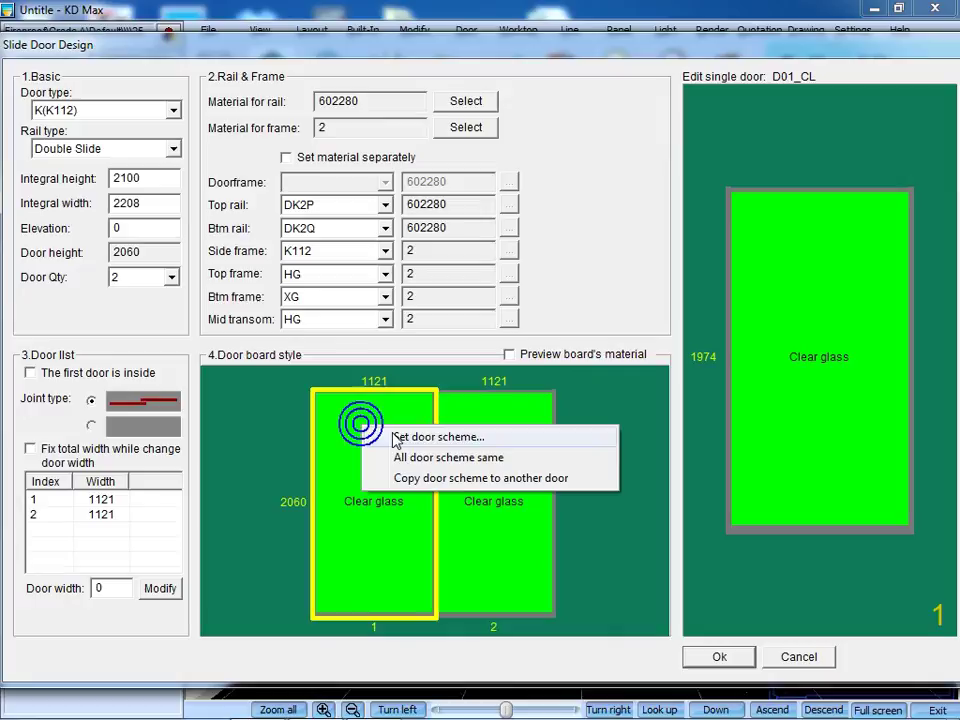
click(494, 438)
click(253, 392)
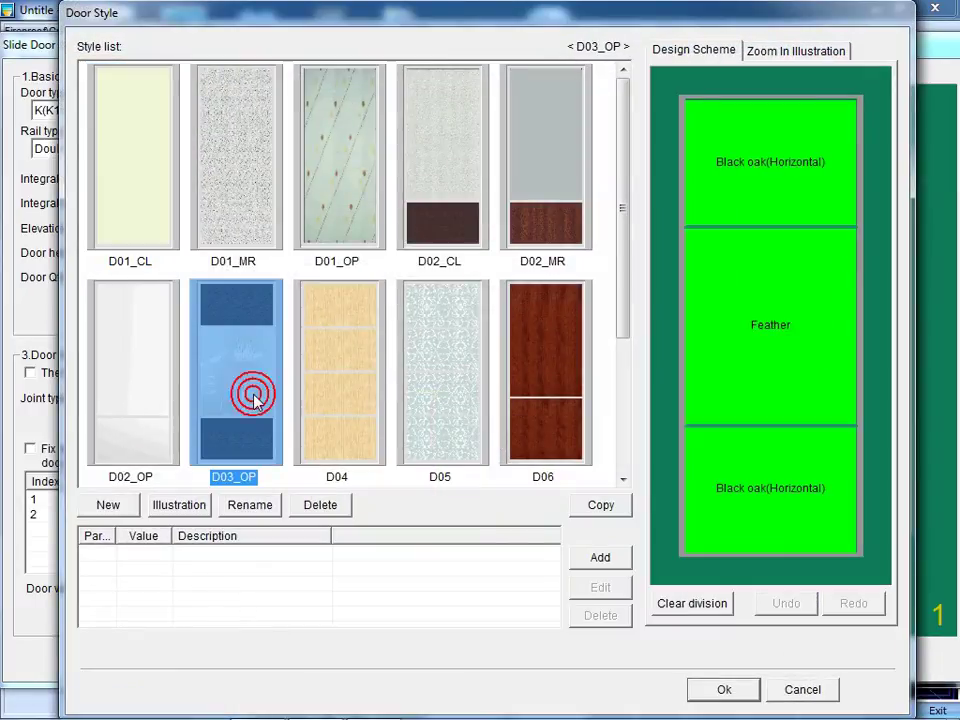
click(721, 689)
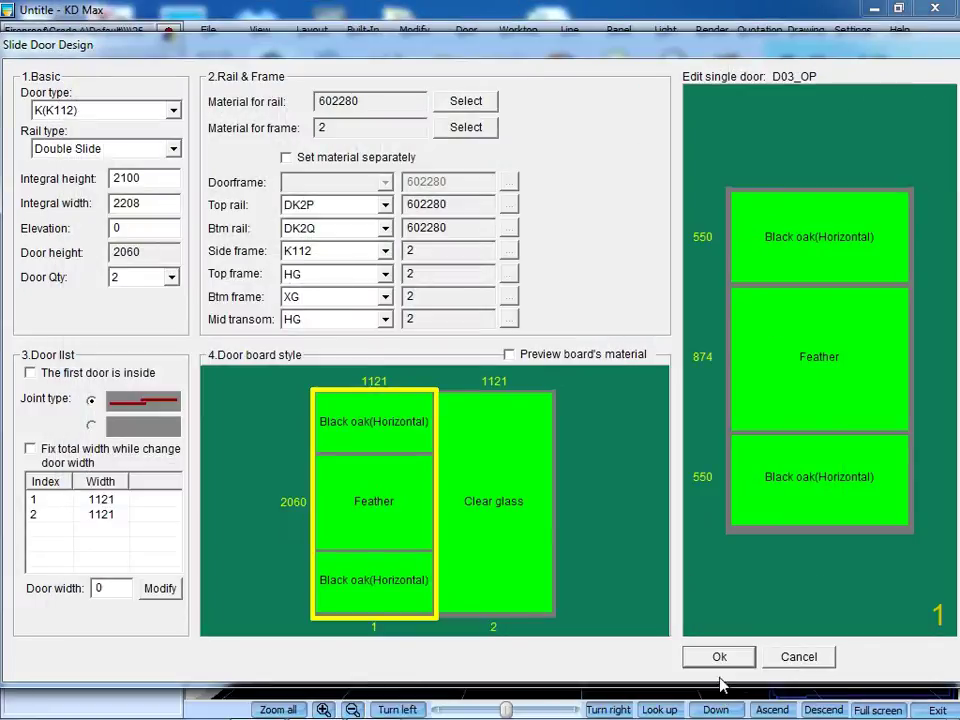
Set the material of the first sliding door's upper section to UM08 from the unit body materials
click(797, 240)
right_click(798, 240)
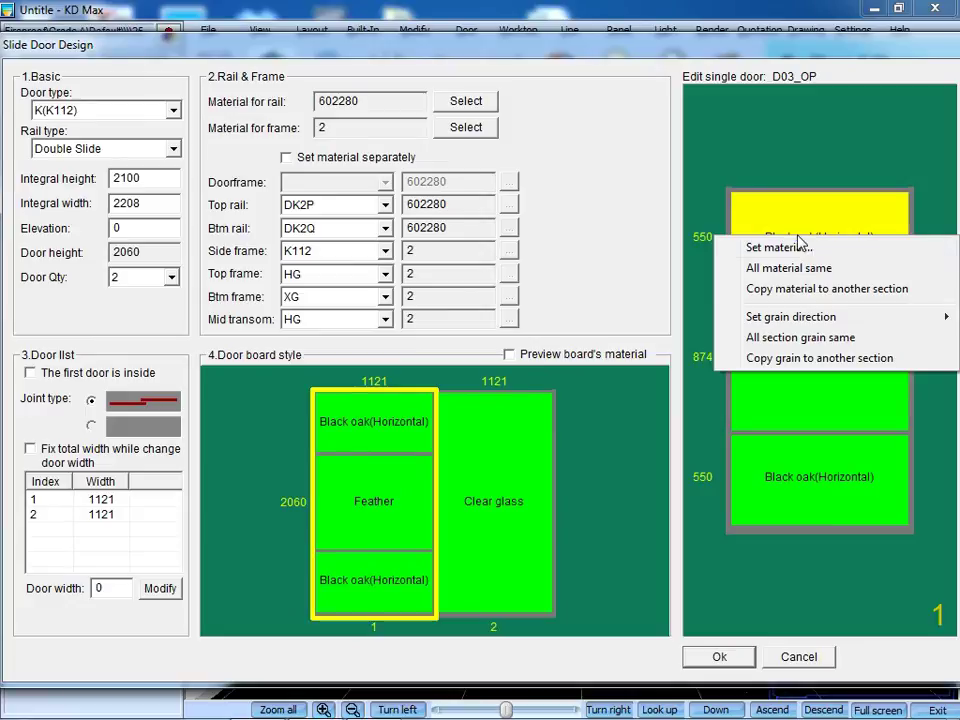
click(815, 248)
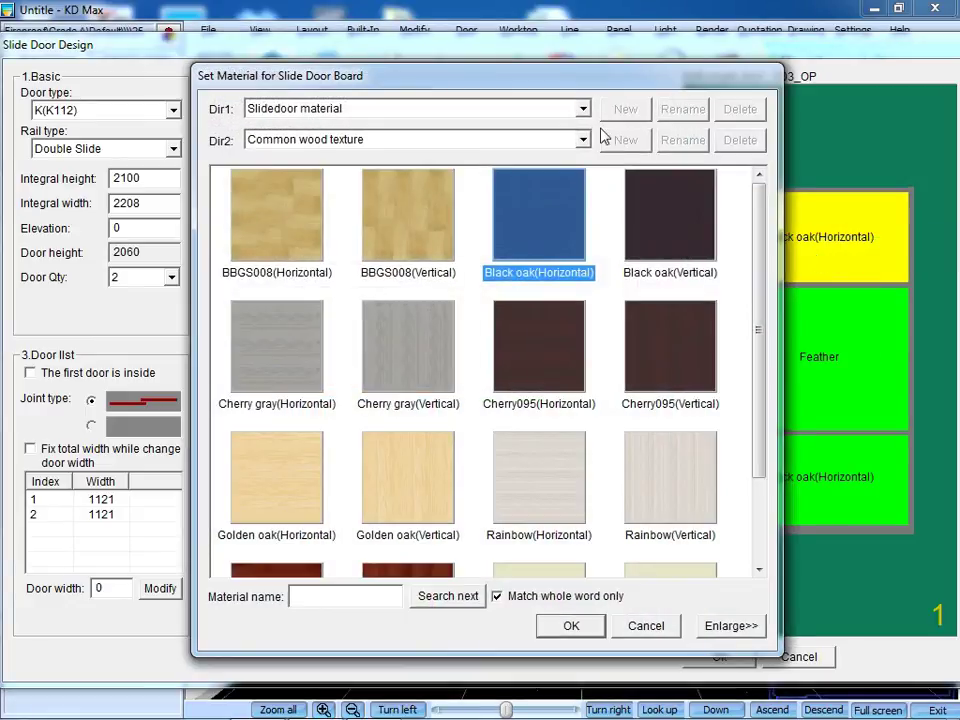
click(583, 108)
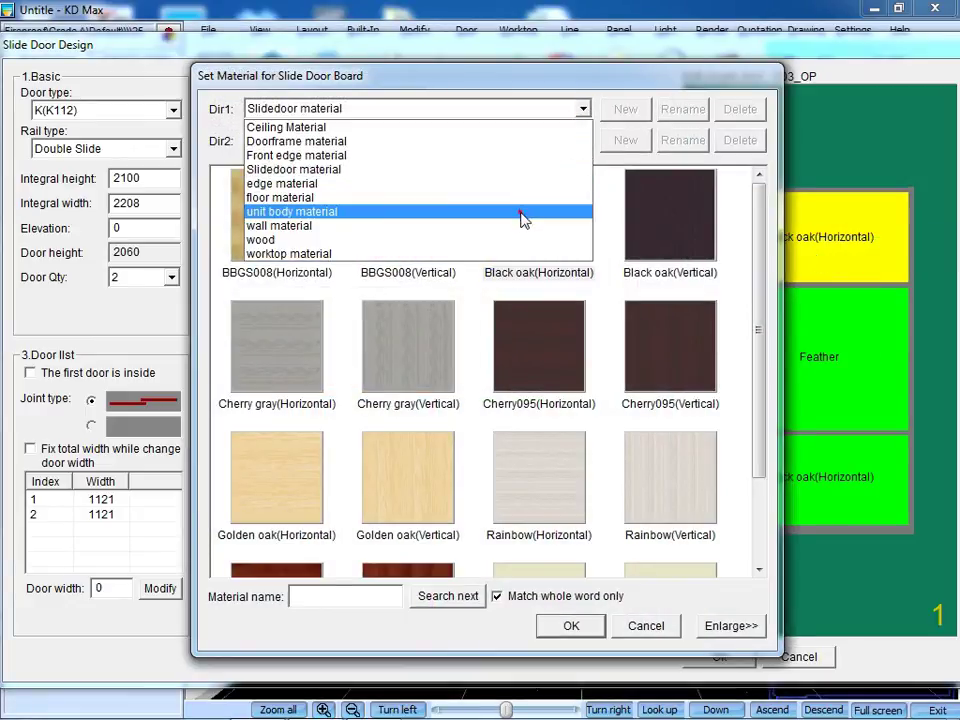
click(522, 218)
click(705, 370)
click(582, 627)
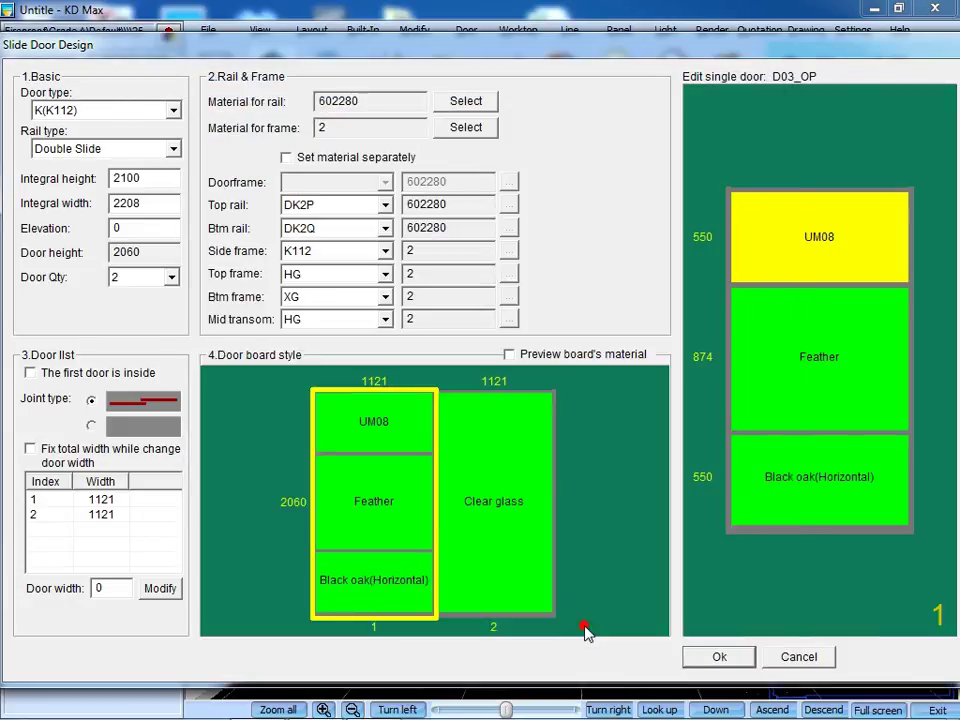
Copy the upper section's material to the lower section, apply the first door's scheme to all doors, and accept the design
right_click(775, 228)
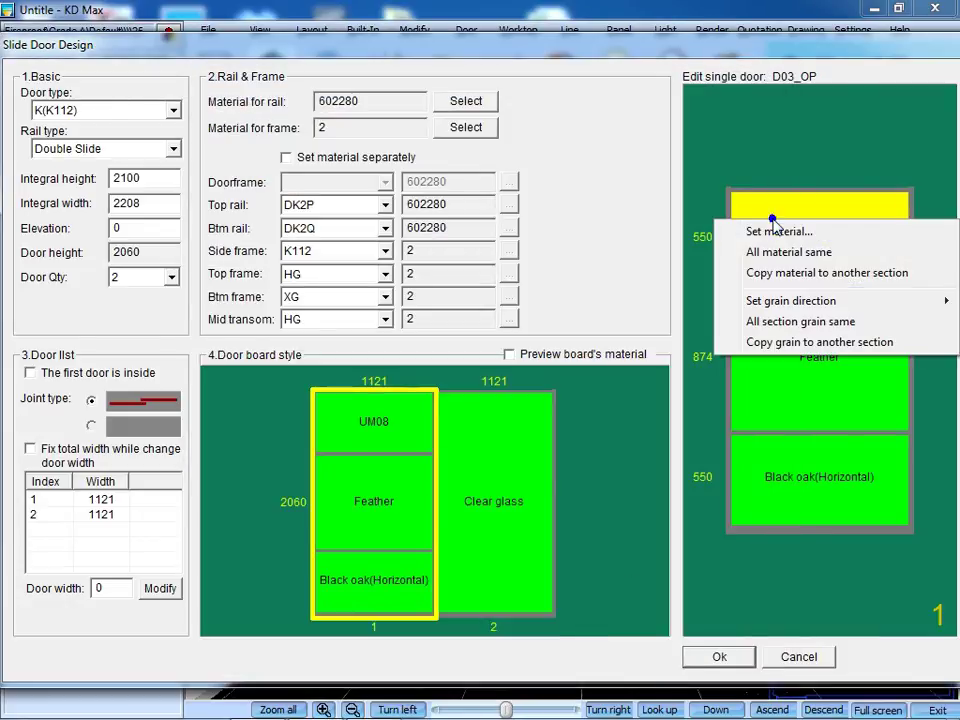
click(788, 272)
click(780, 462)
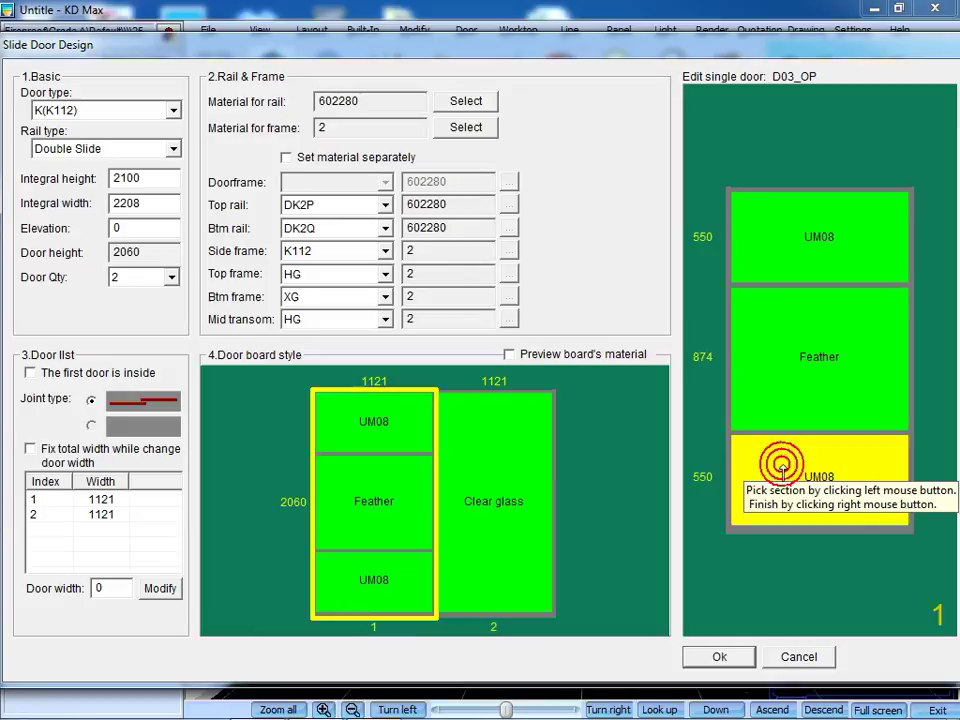
right_click(778, 460)
right_click(397, 423)
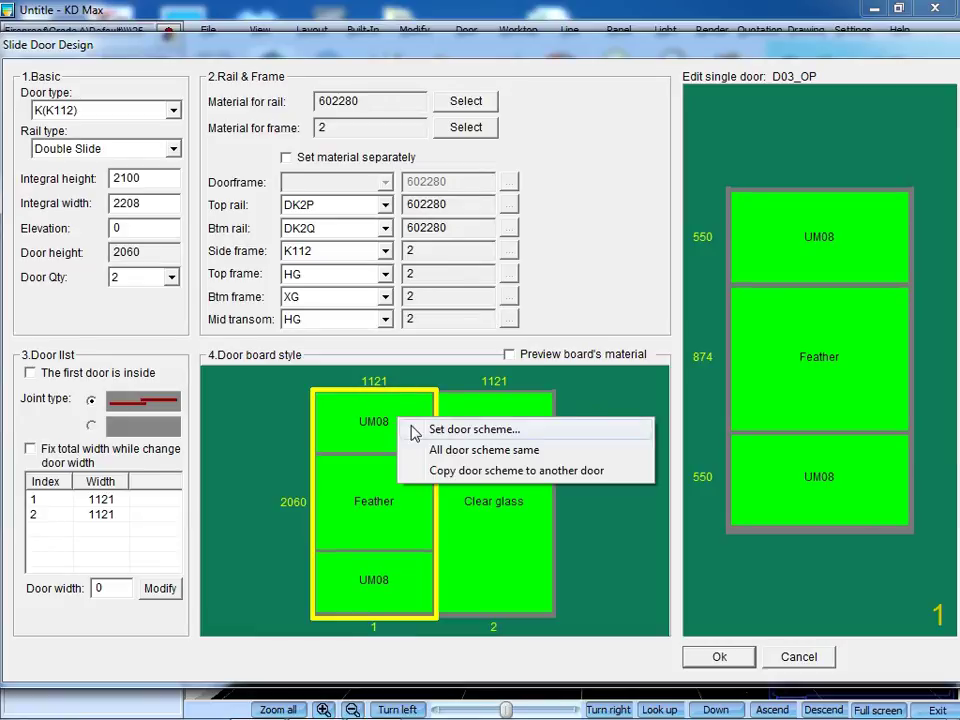
click(489, 452)
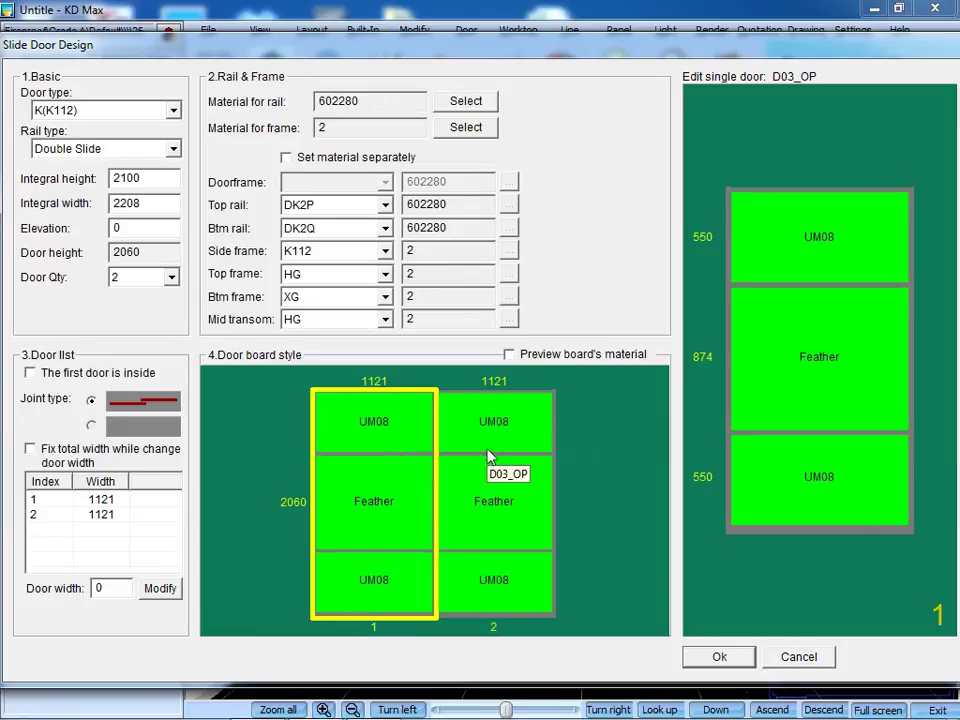
click(716, 656)
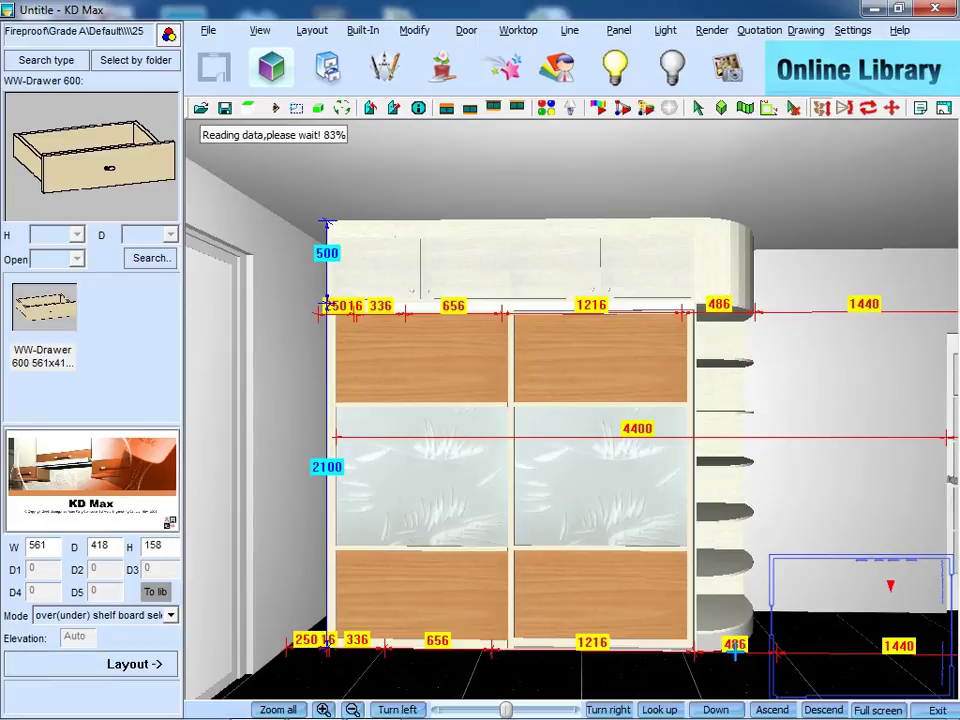
Hide the wardrobe's sliding doors
right_click(439, 409)
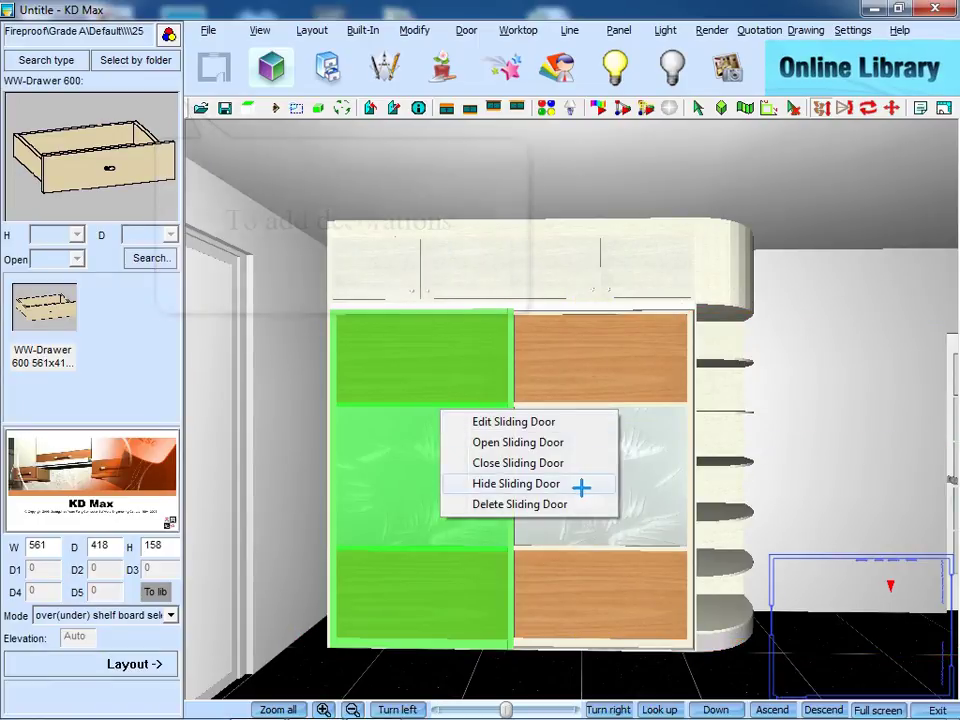
click(581, 484)
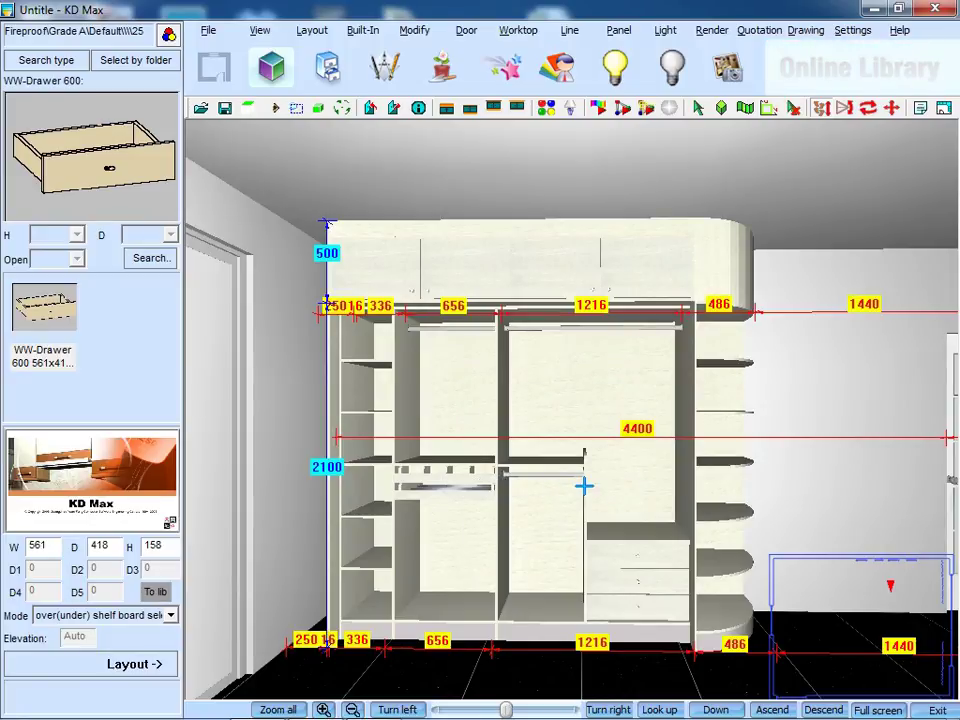
Load the Other Decor products from the Clothes category of Home Furniture's Bedroom Products, with the Decorative Case as the chosen style
click(163, 62)
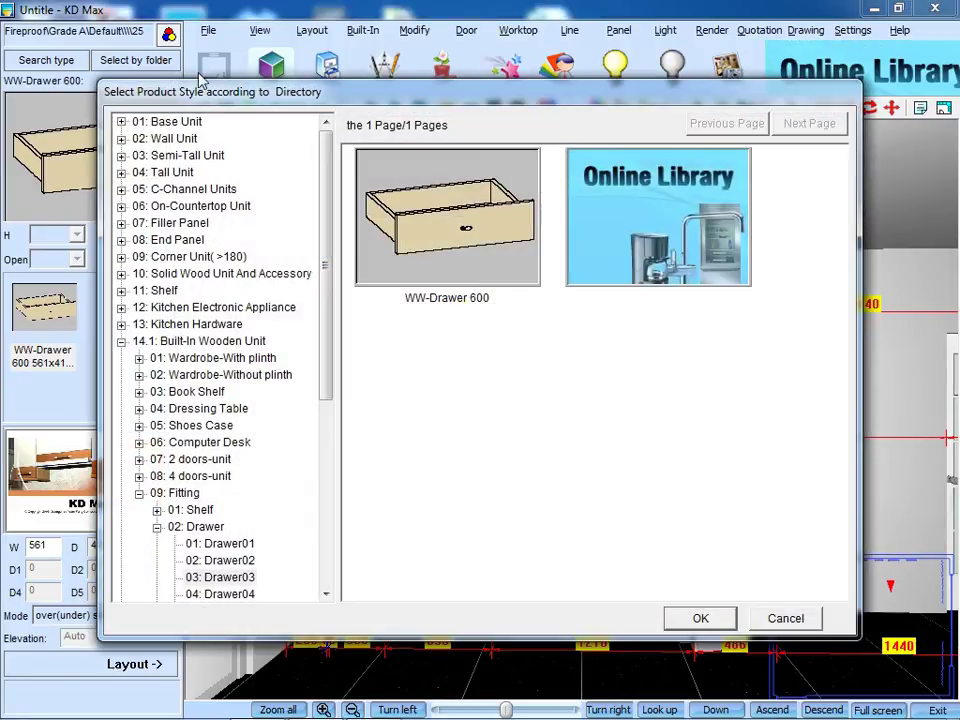
drag(326, 144, 344, 355)
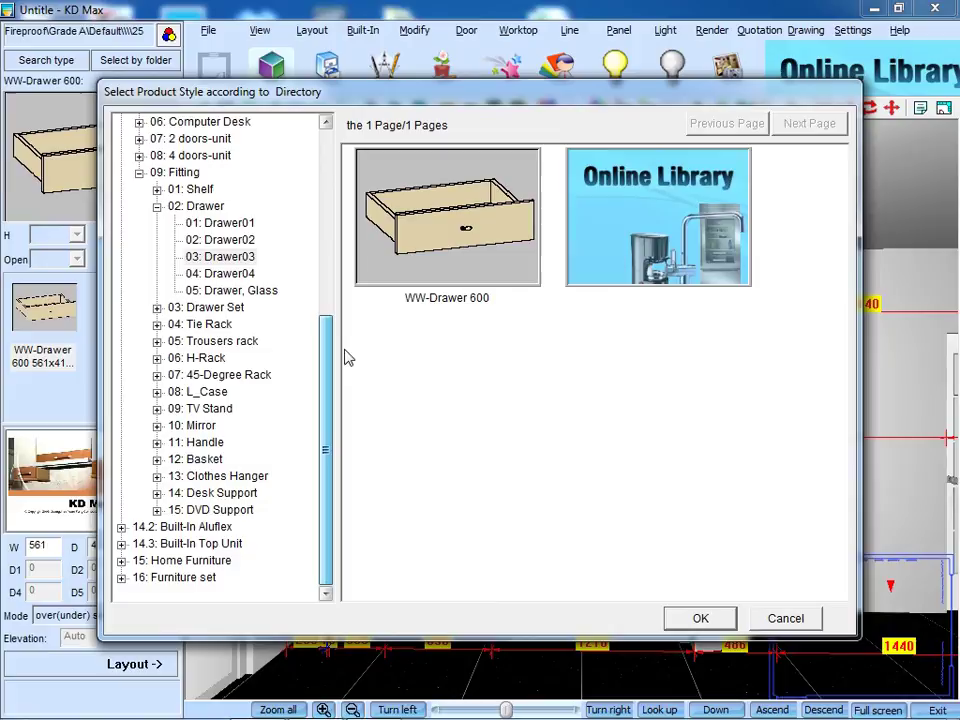
click(121, 561)
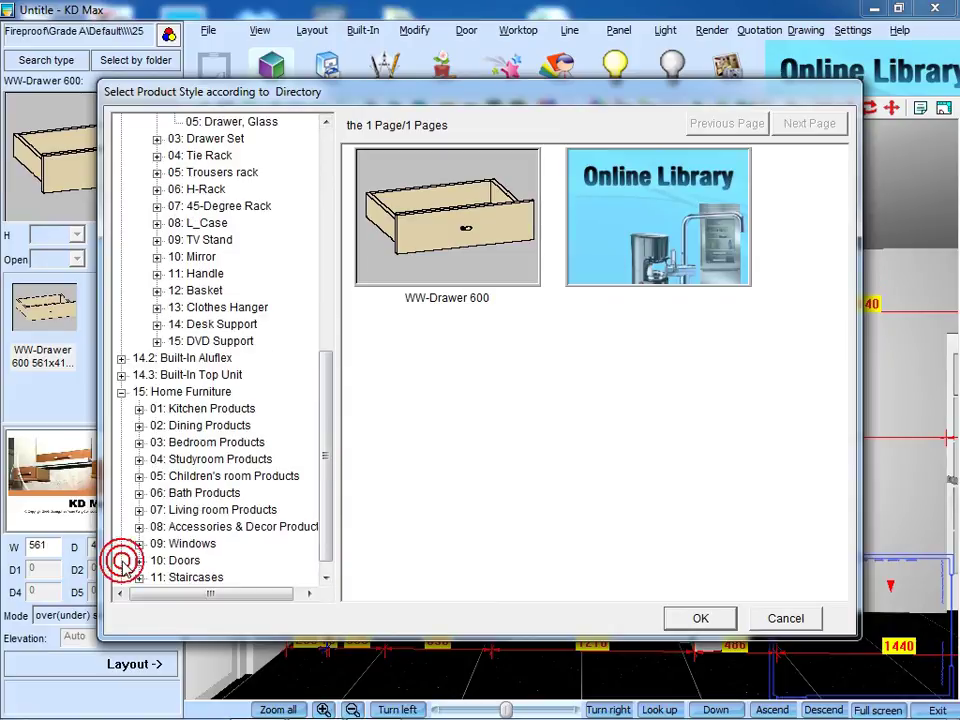
click(139, 442)
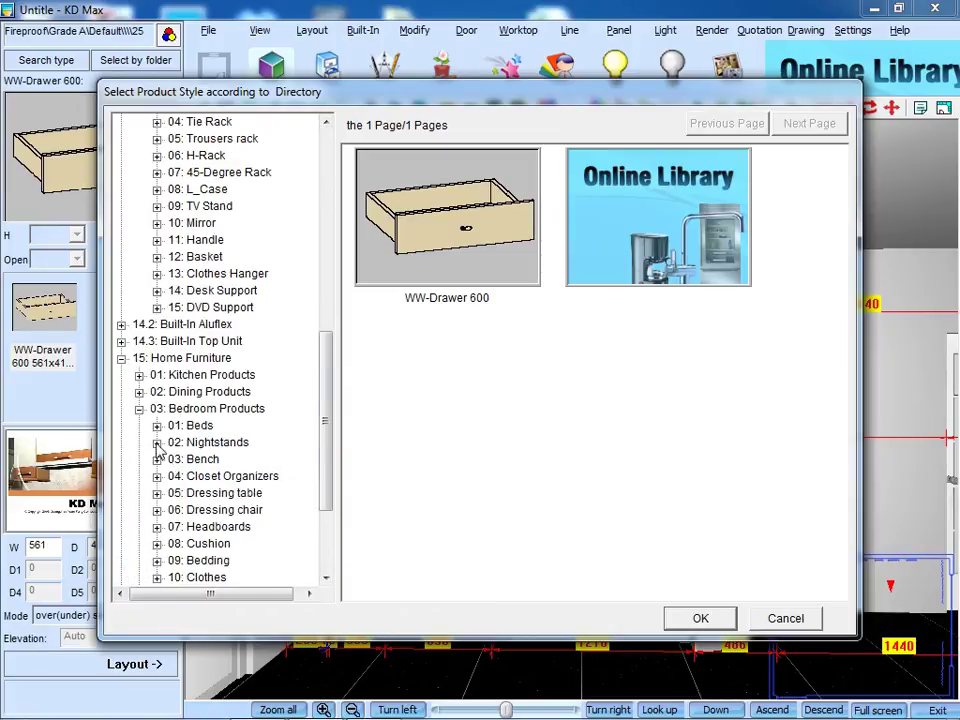
drag(328, 439, 328, 480)
click(212, 477)
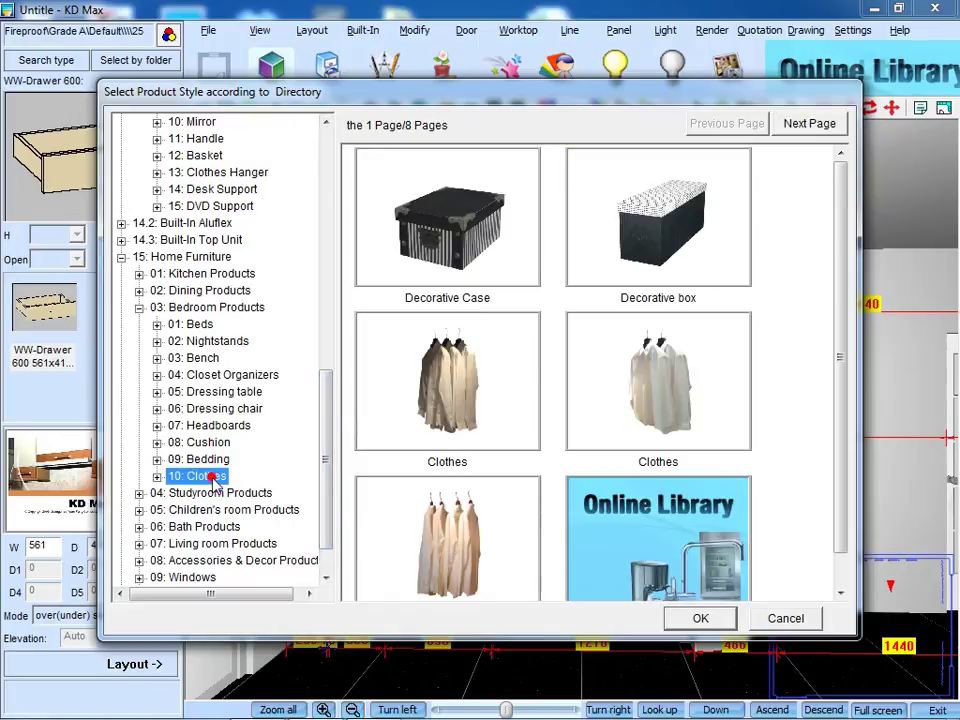
click(157, 476)
click(214, 493)
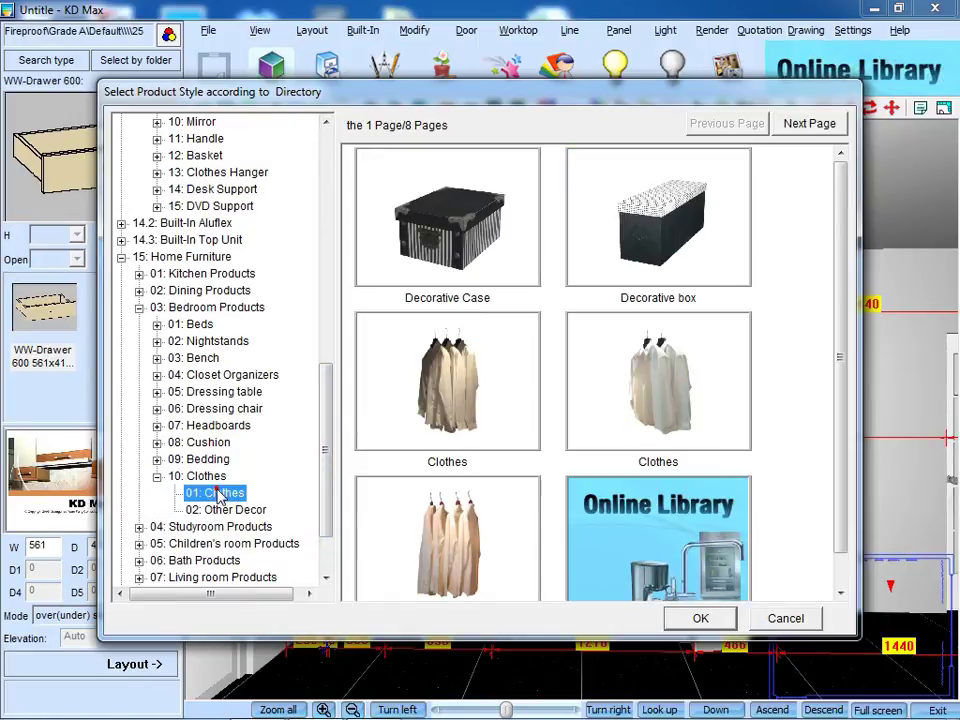
click(245, 509)
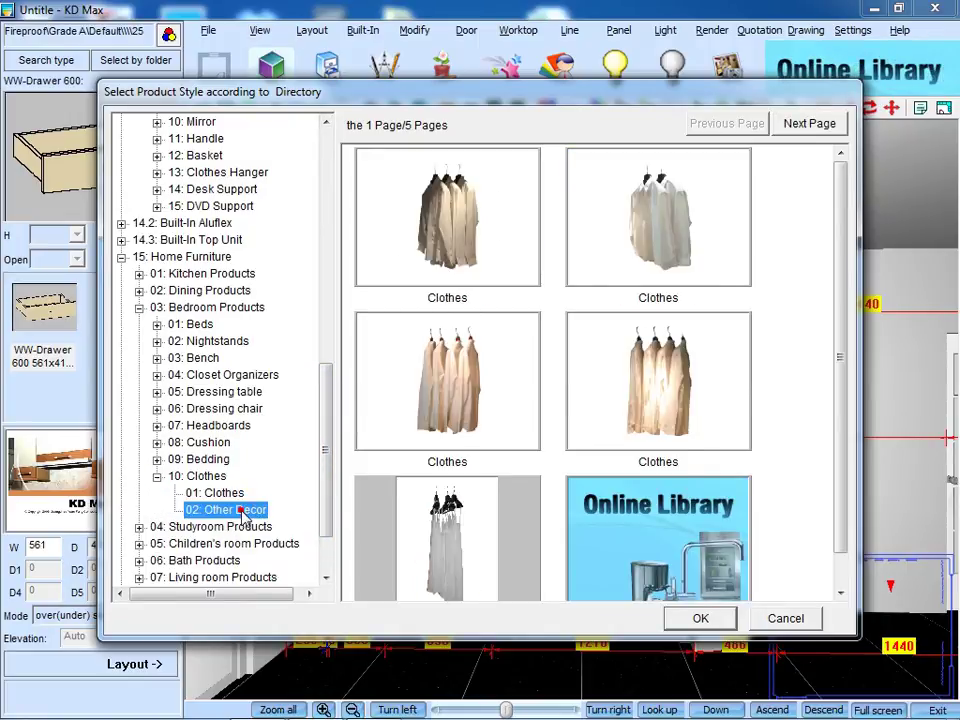
click(700, 618)
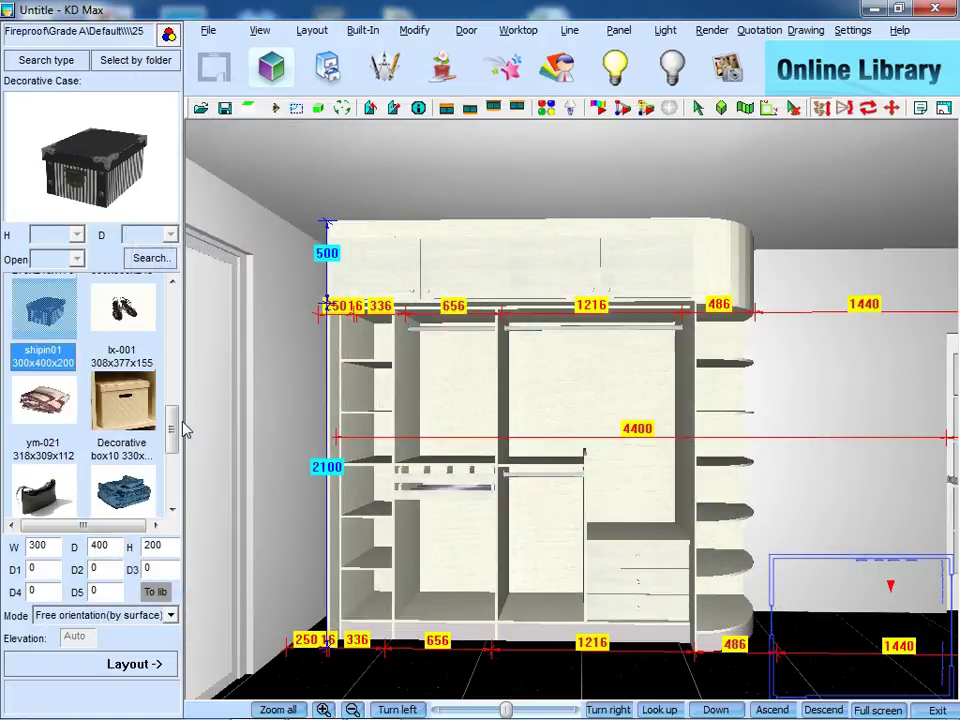
Place two shipin01 decorative cases in the wardrobe's leftmost shelf column, one below the middle shelf and one in the lowest compartment
click(135, 664)
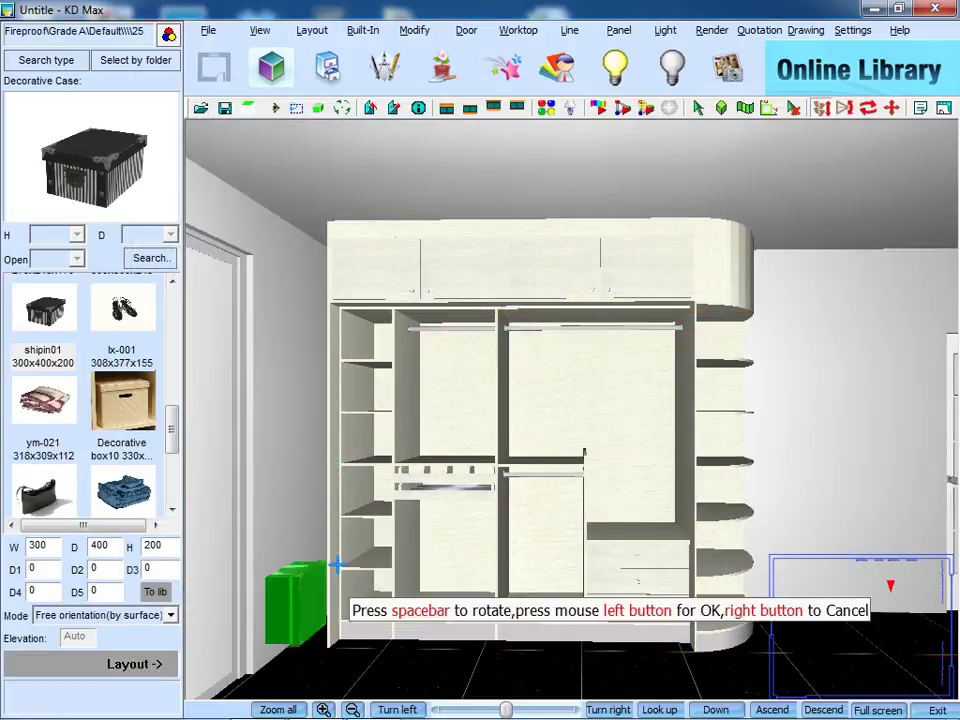
click(372, 507)
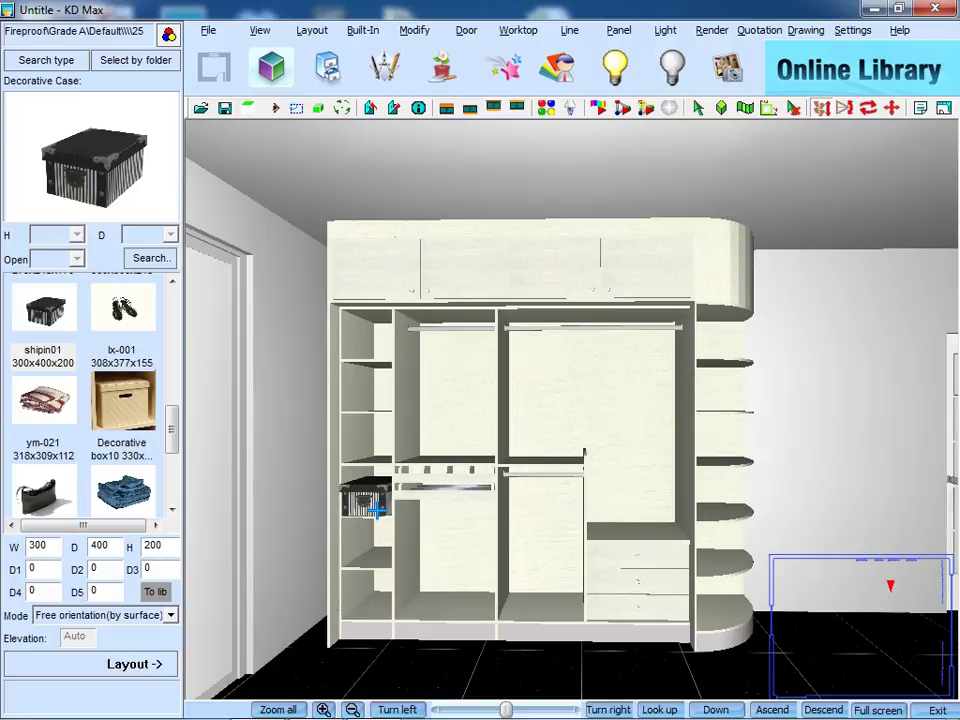
click(131, 666)
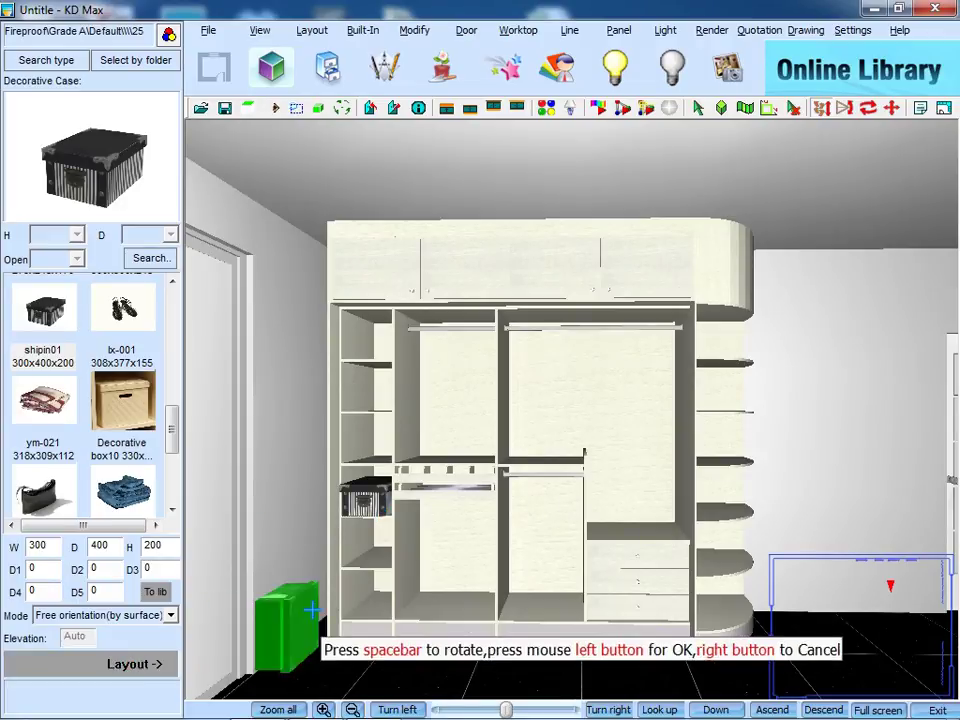
click(377, 606)
Place the SP-MJ towel stack on the wardrobe floor in the compartment beside the drawers
drag(174, 430, 174, 465)
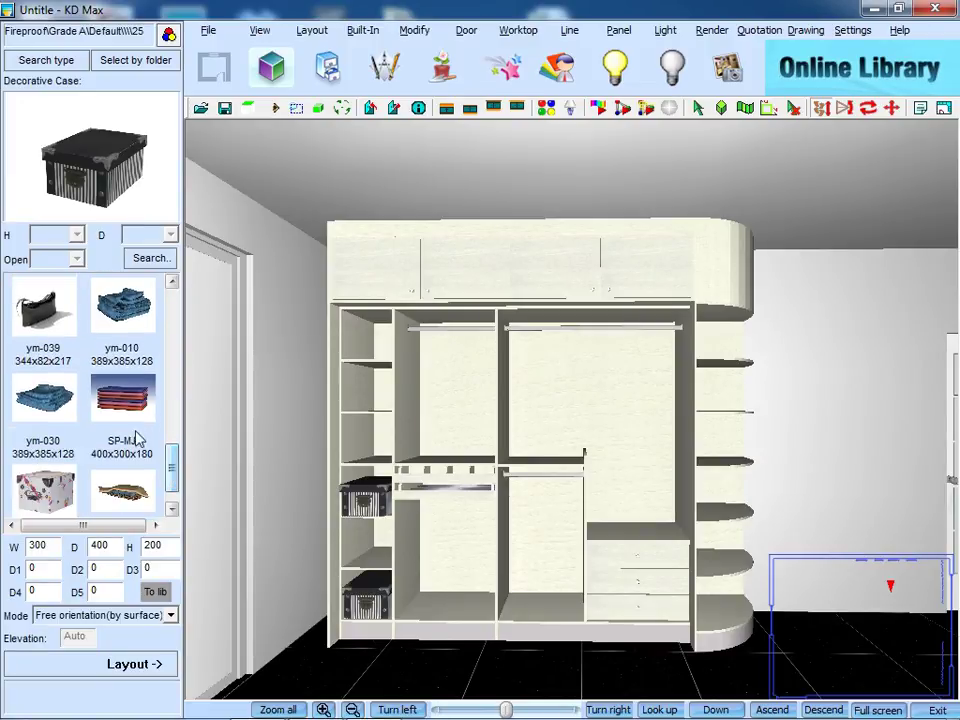
click(138, 437)
click(152, 664)
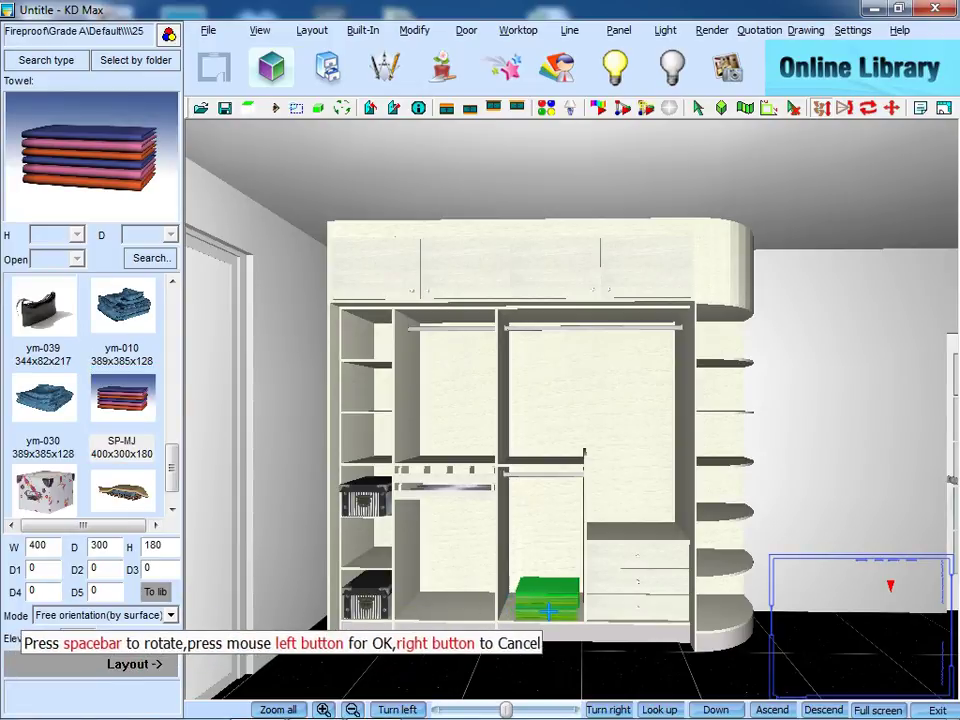
click(549, 610)
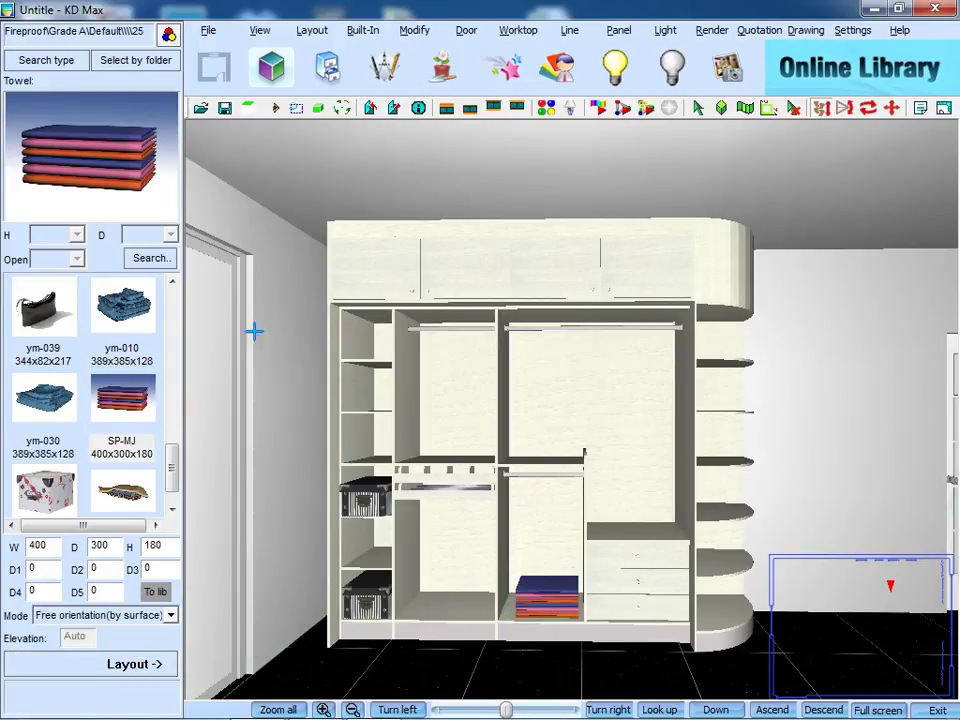
Choose the Clothes folder and hang the yifu01 clothes in the upper compartment above the trousers rack
click(148, 62)
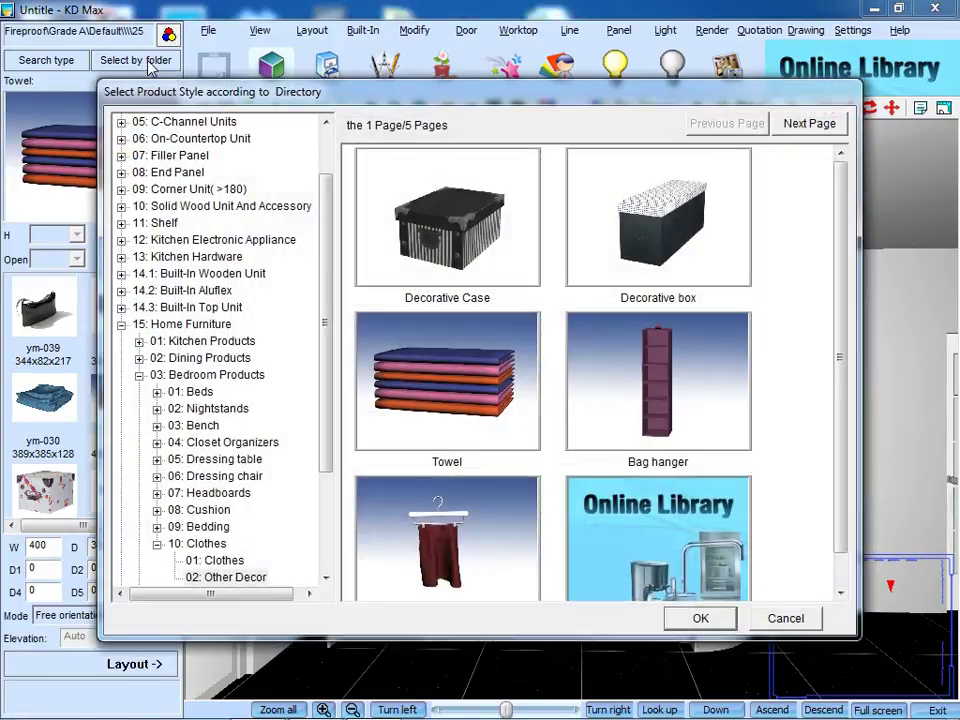
click(215, 561)
click(701, 619)
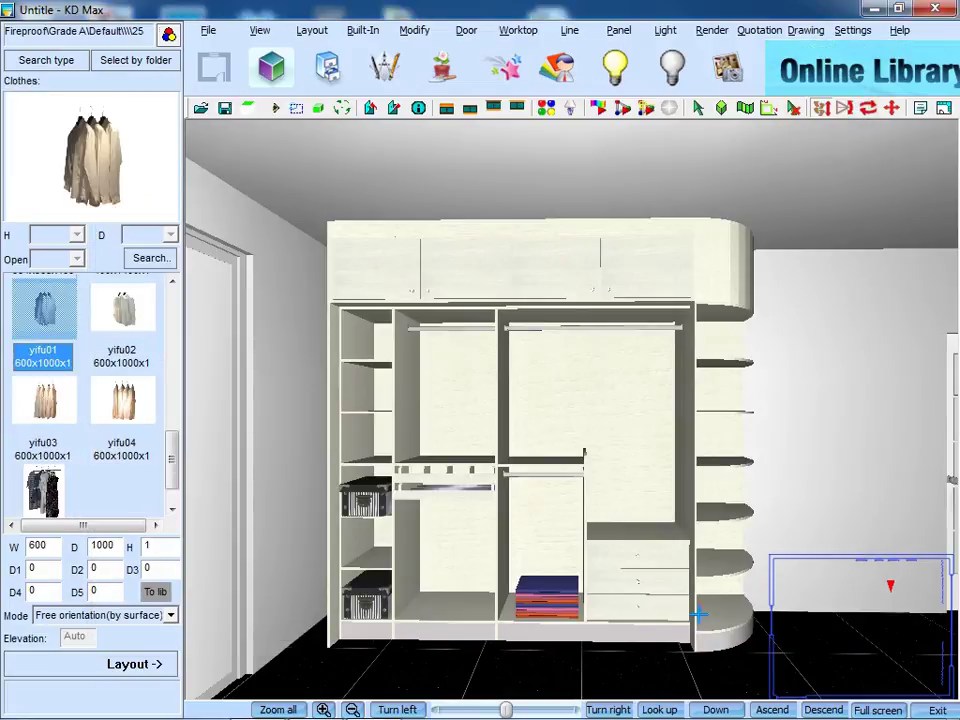
scroll(168, 463, up, 2)
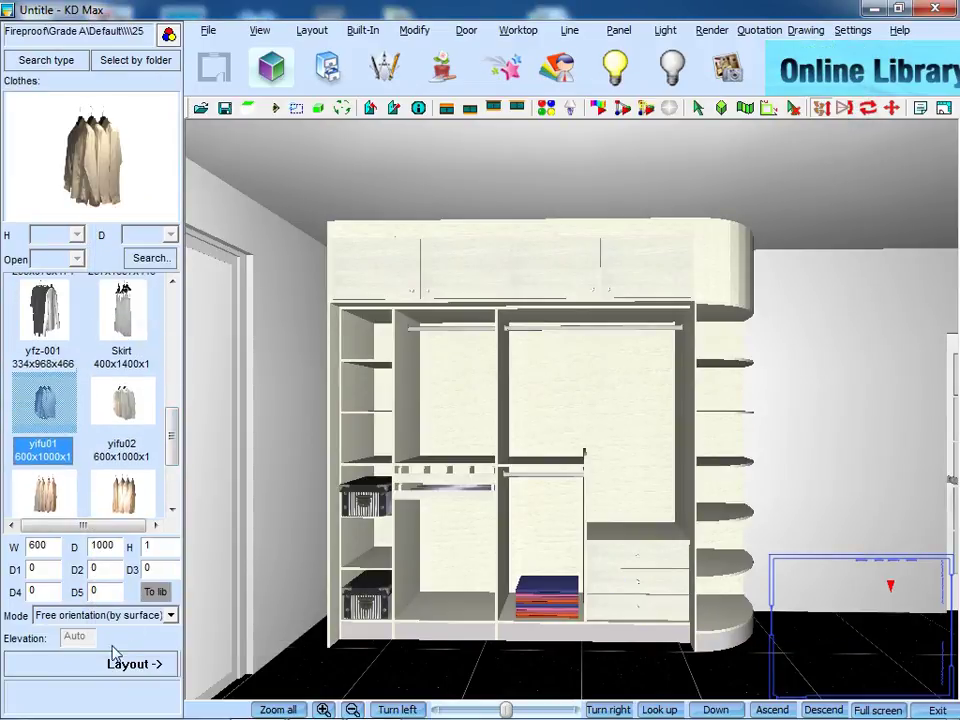
click(140, 664)
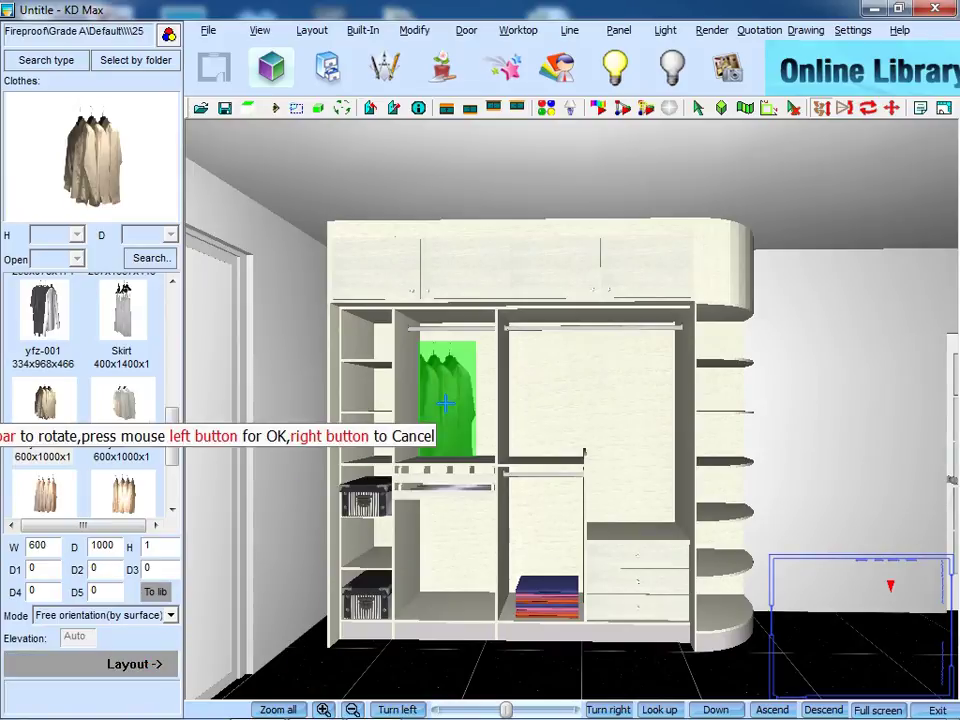
click(456, 397)
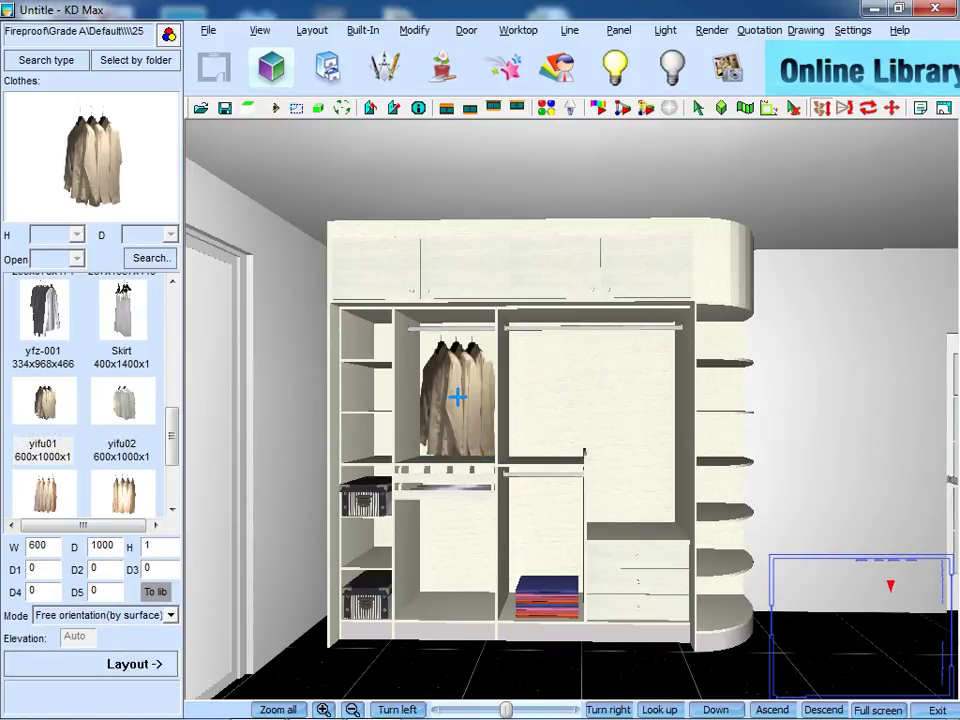
Hang the yfz-001 clothes set from the rail above the drawers
scroll(174, 435, up, 2)
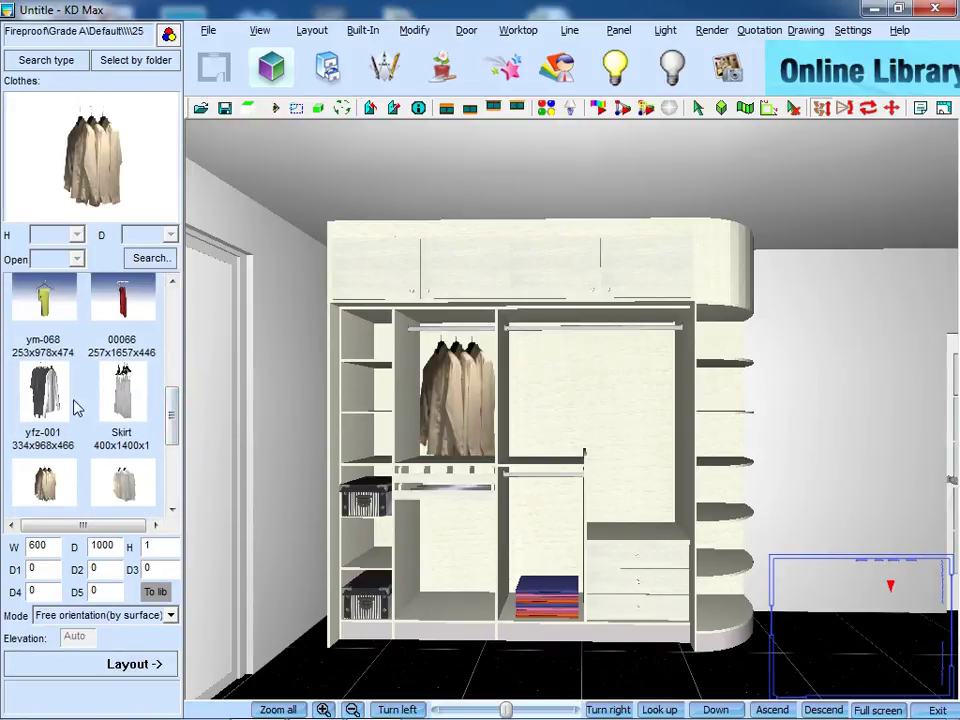
click(74, 410)
click(152, 666)
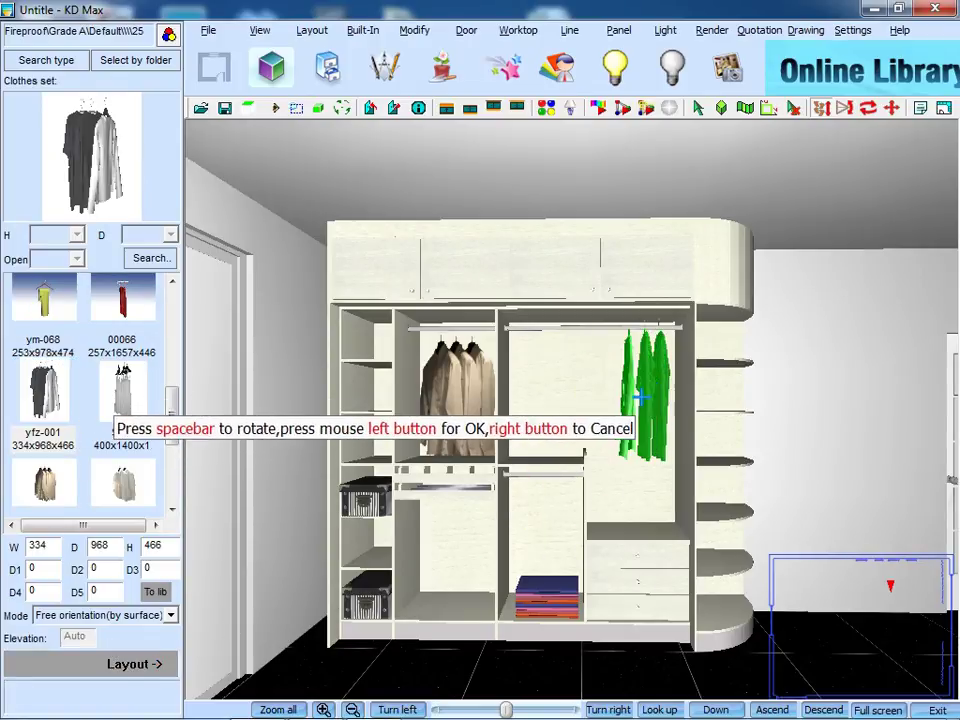
click(636, 402)
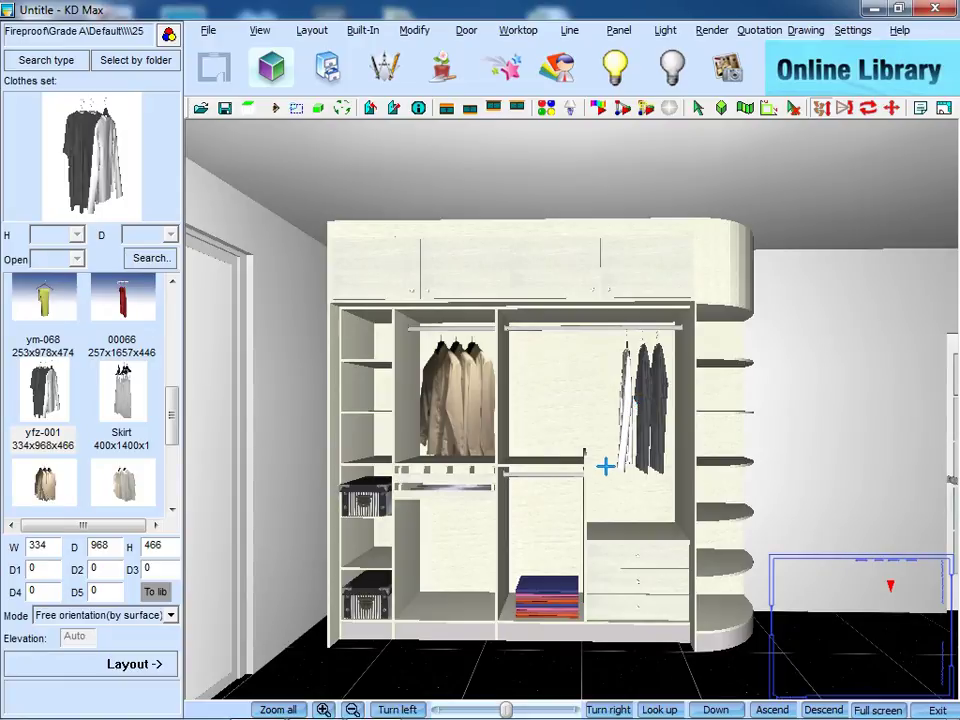
Unhide all objects and slide the wardrobe's right-hand door partly open
click(259, 31)
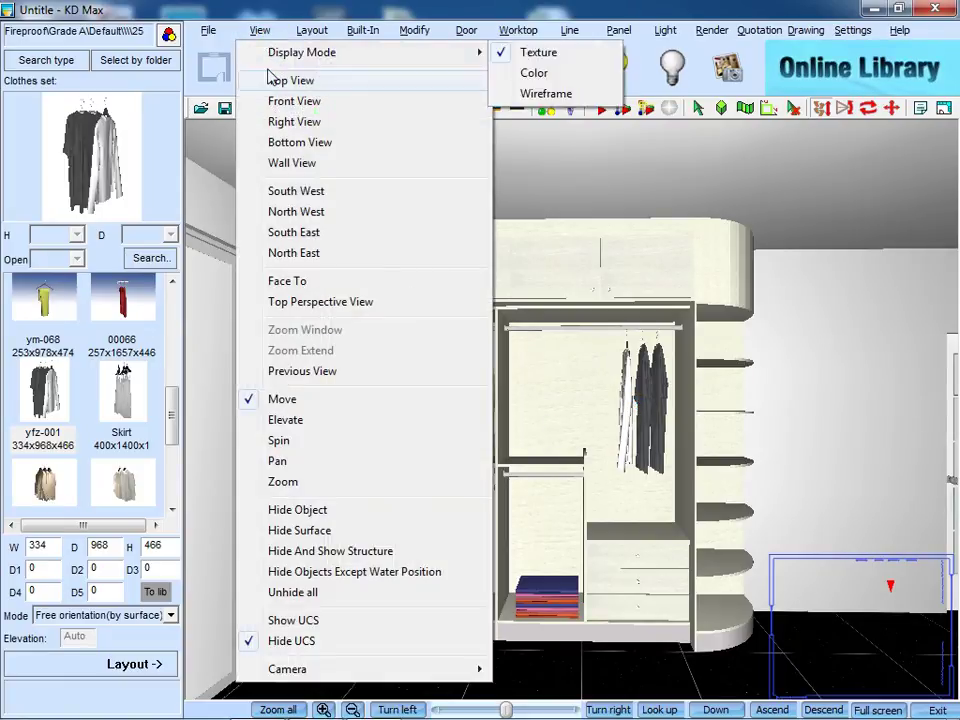
click(390, 597)
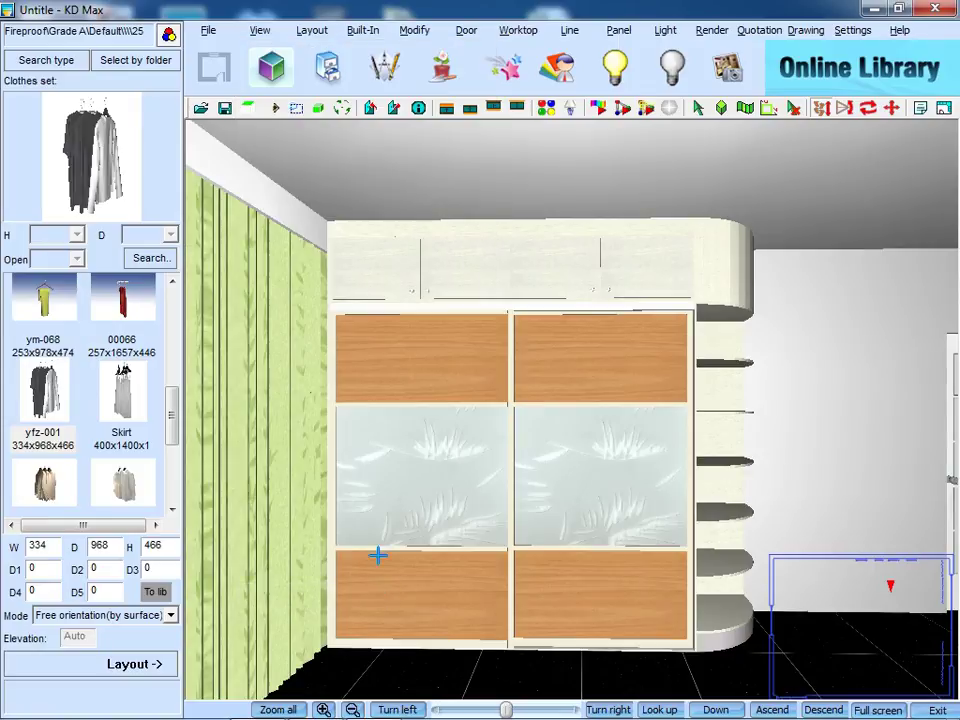
click(363, 30)
mouse_move(520, 219)
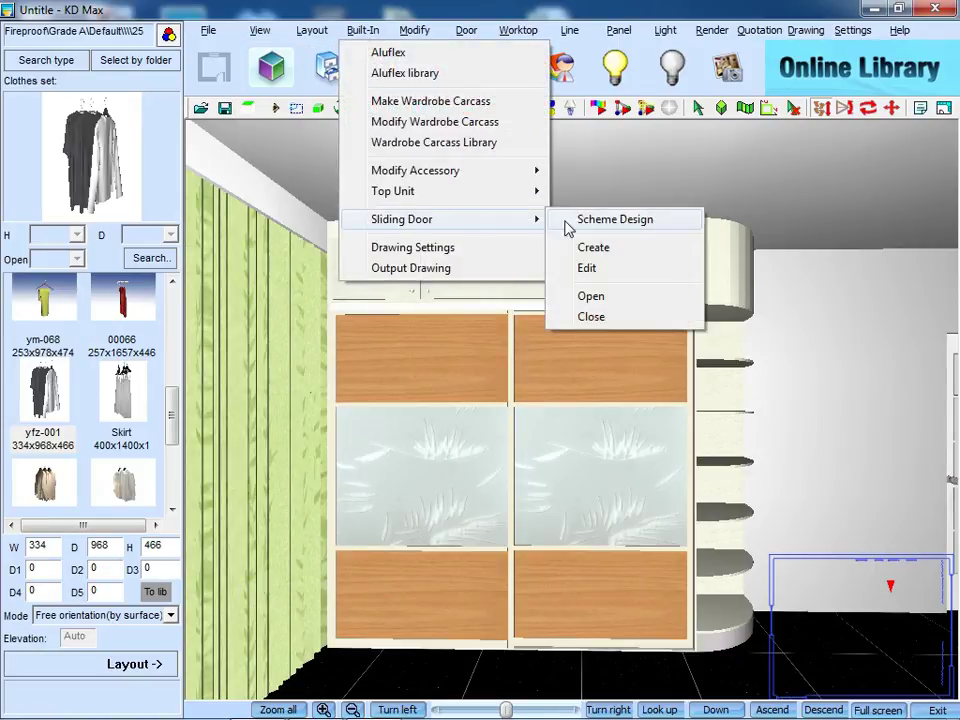
click(633, 298)
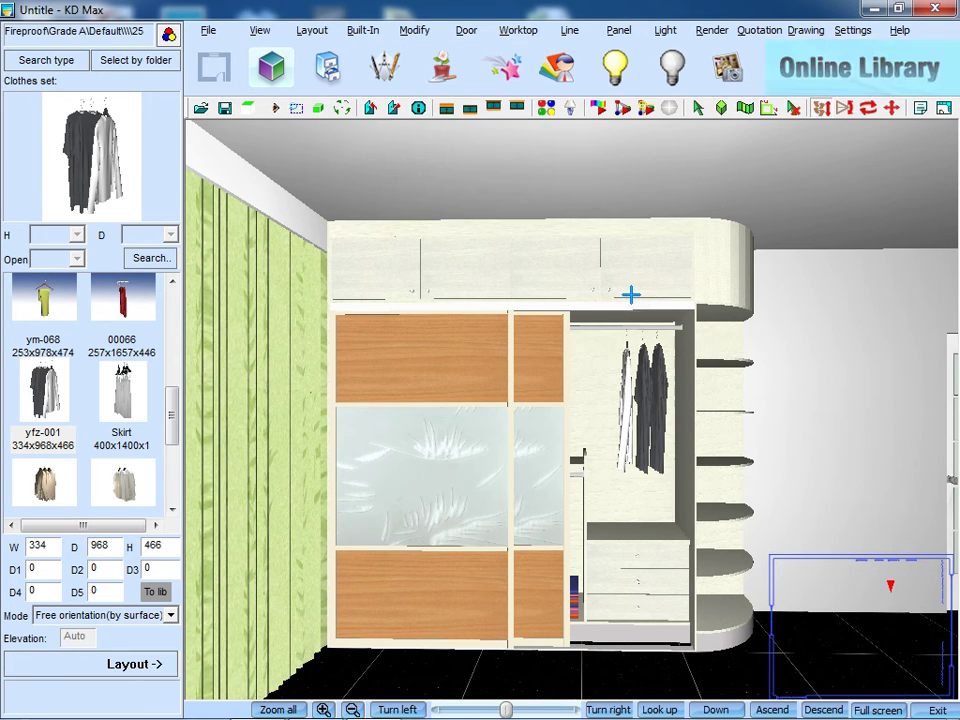
mouse_move(457, 356)
mouse_down()
mouse_move(454, 407)
mouse_move(379, 450)
mouse_move(861, 437)
mouse_move(589, 379)
mouse_move(497, 371)
mouse_up()
Set the End Panel material to UM08 from the unit body materials in the global style settings
click(852, 30)
click(830, 29)
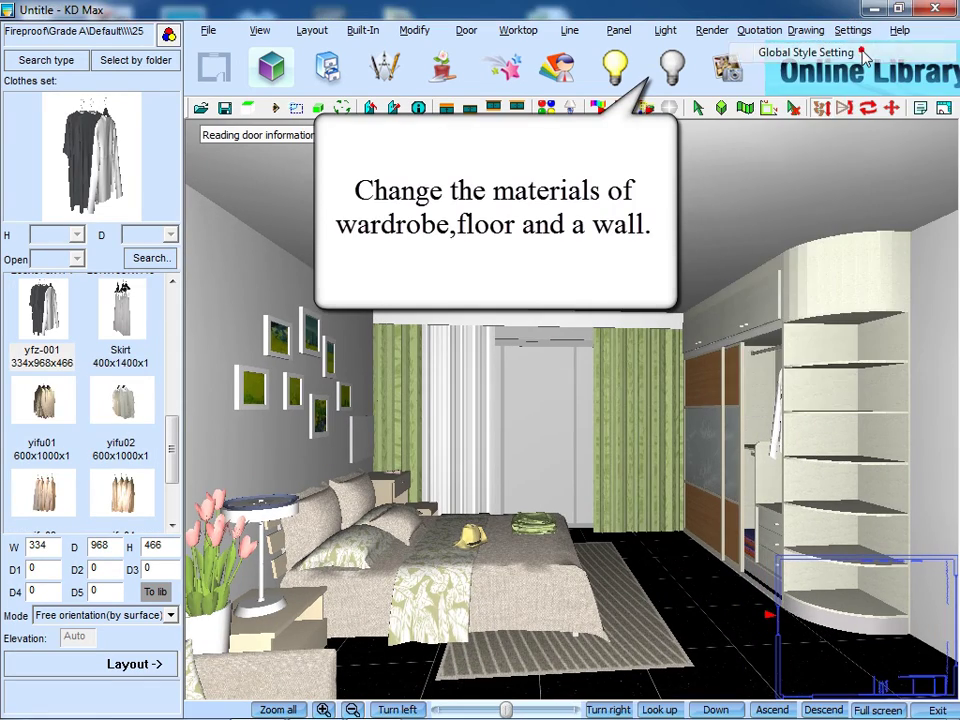
click(545, 104)
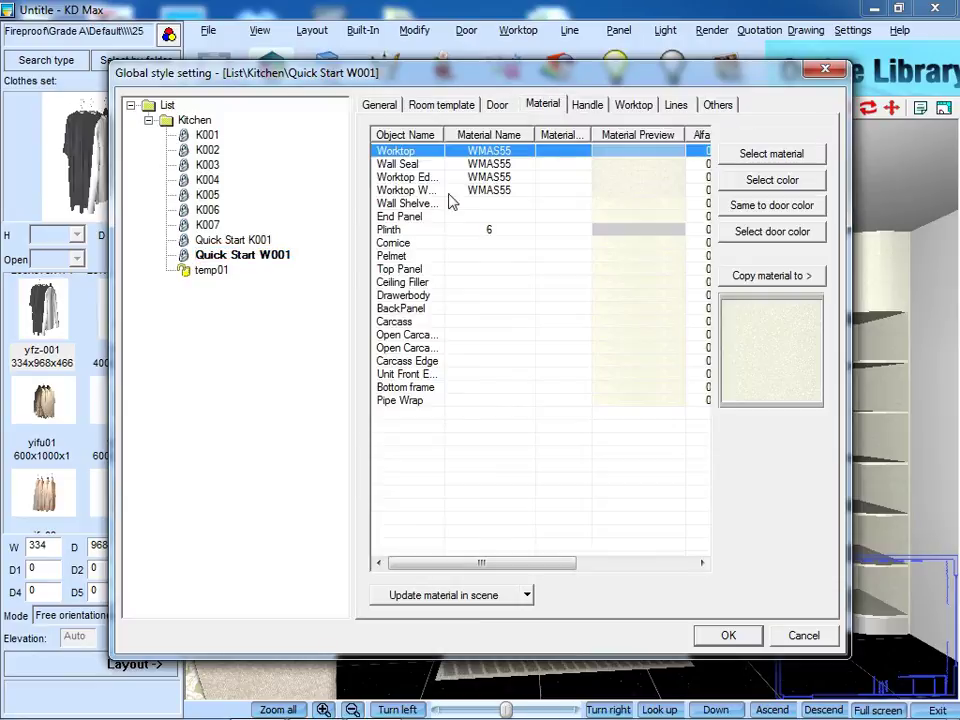
double_click(422, 216)
click(662, 346)
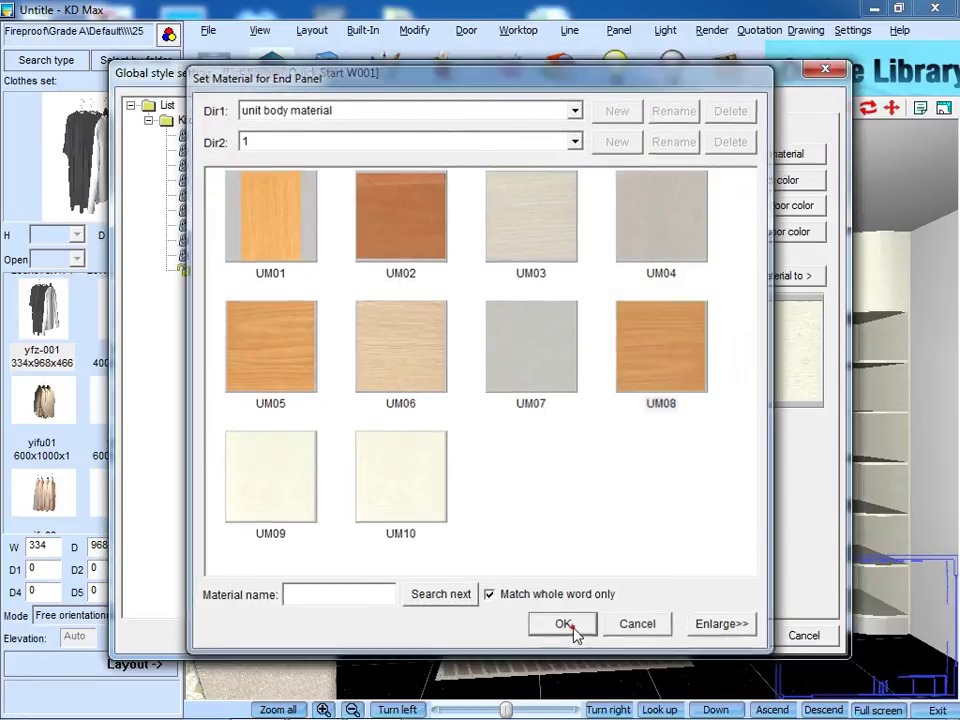
click(563, 625)
Copy the End Panel material to all objects from Top Panel through Bottom frame
click(771, 275)
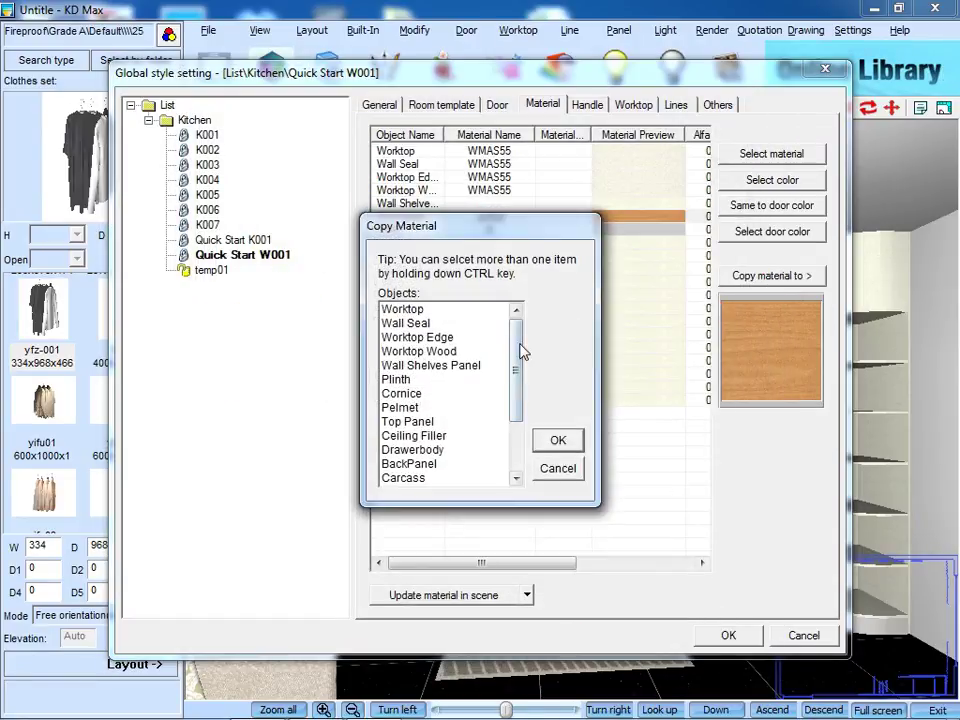
scroll(515, 345, down, 2)
click(422, 352)
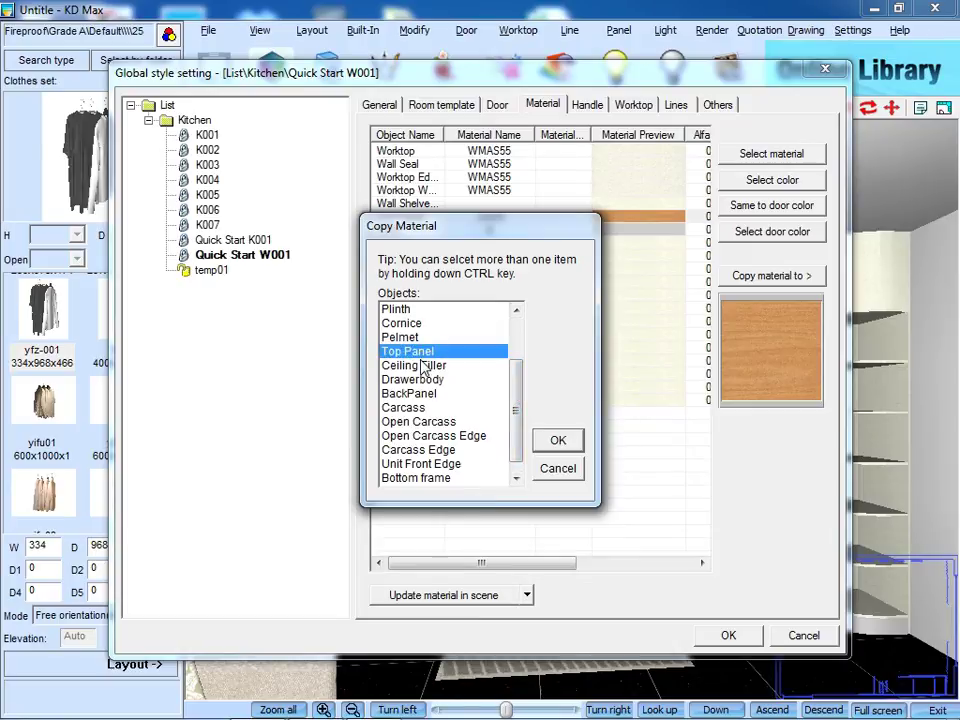
drag(422, 368, 401, 477)
click(562, 440)
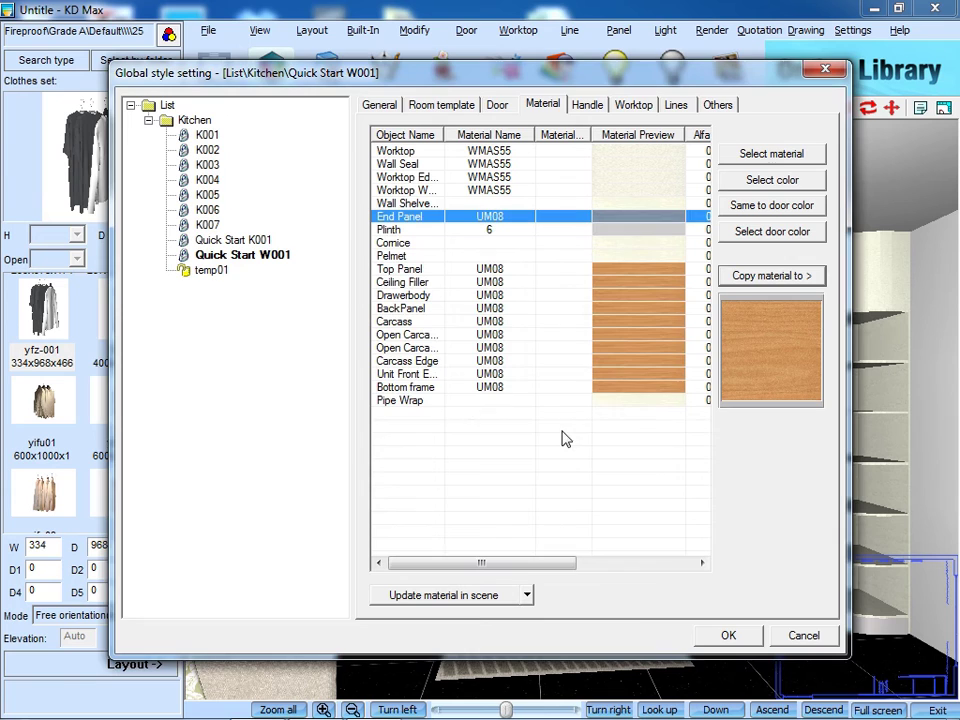
Update all listed object materials in the scene and accept the global style settings
click(526, 595)
click(548, 619)
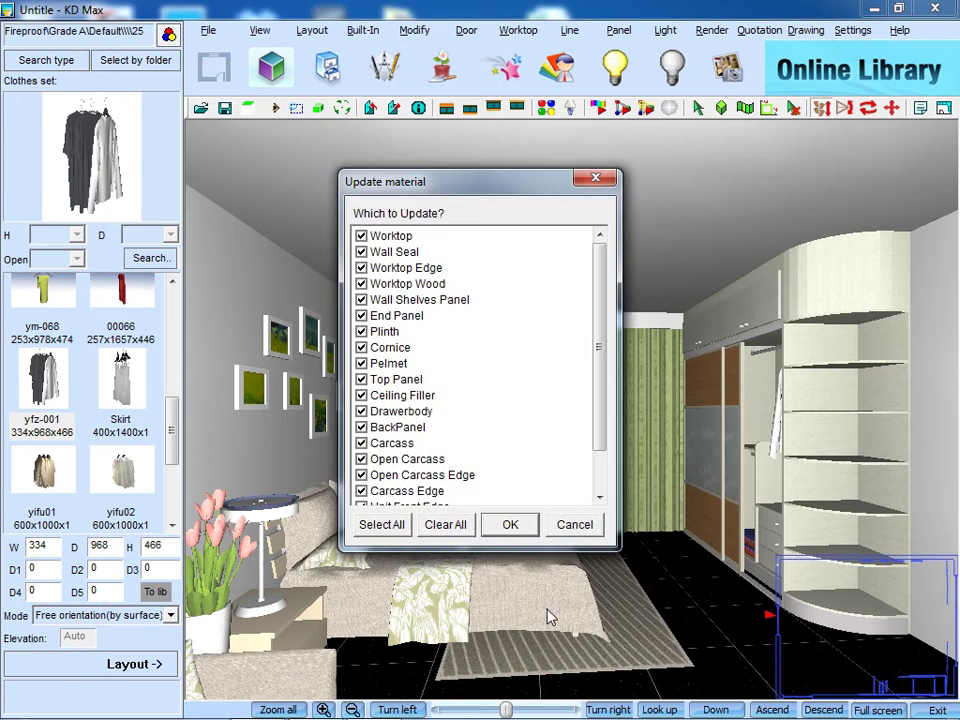
click(512, 522)
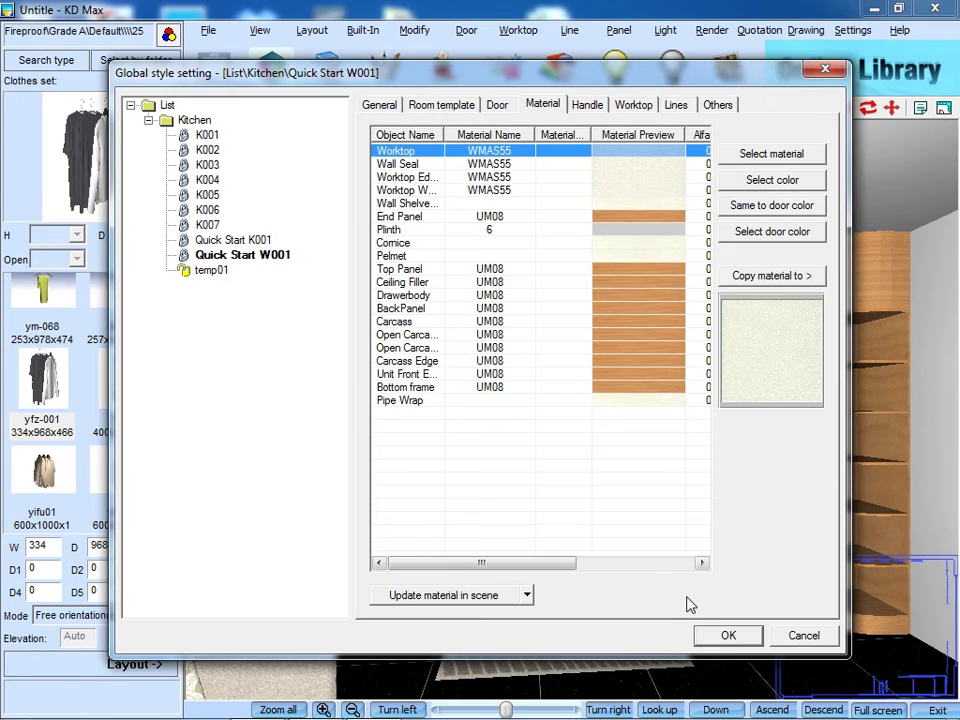
click(727, 633)
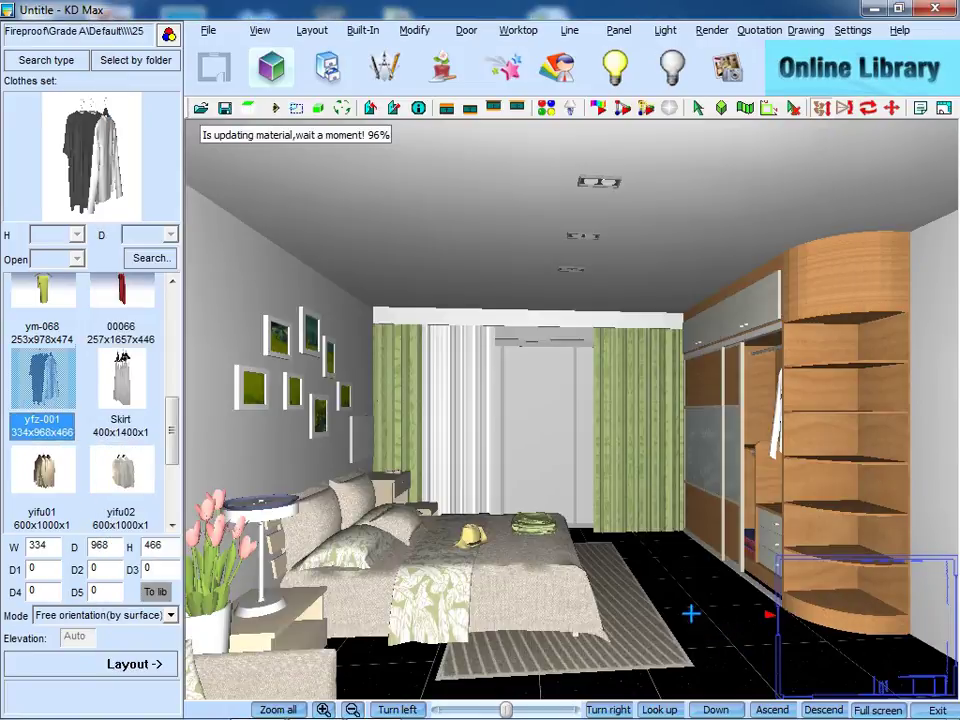
Sample the wood material from the wardrobe's curved end unit and apply it to the two upper cabinet doors
click(548, 108)
click(818, 289)
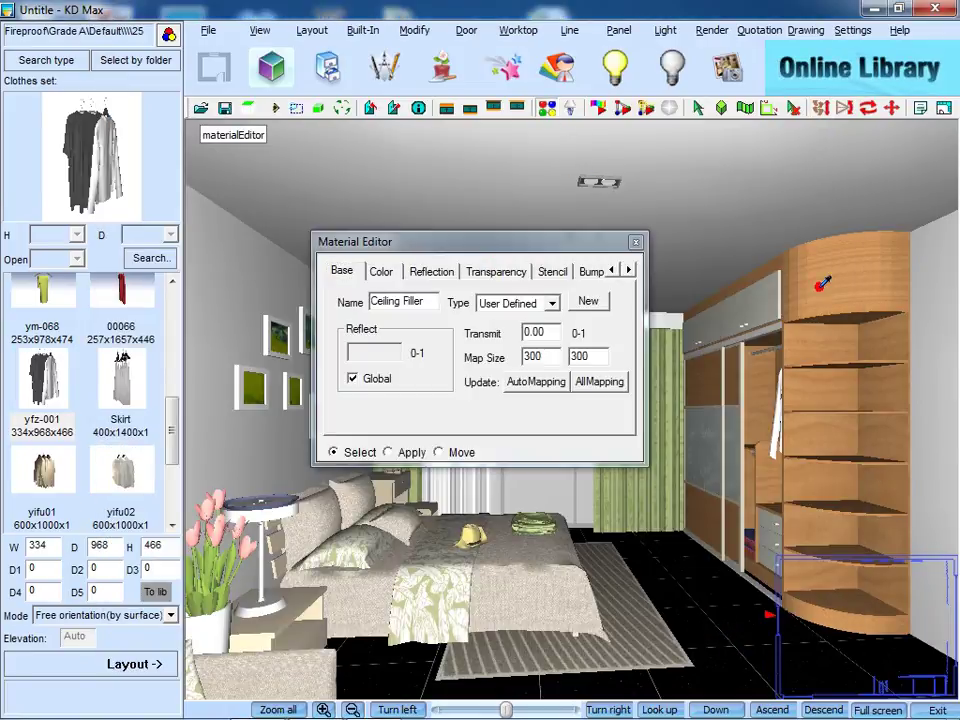
click(387, 453)
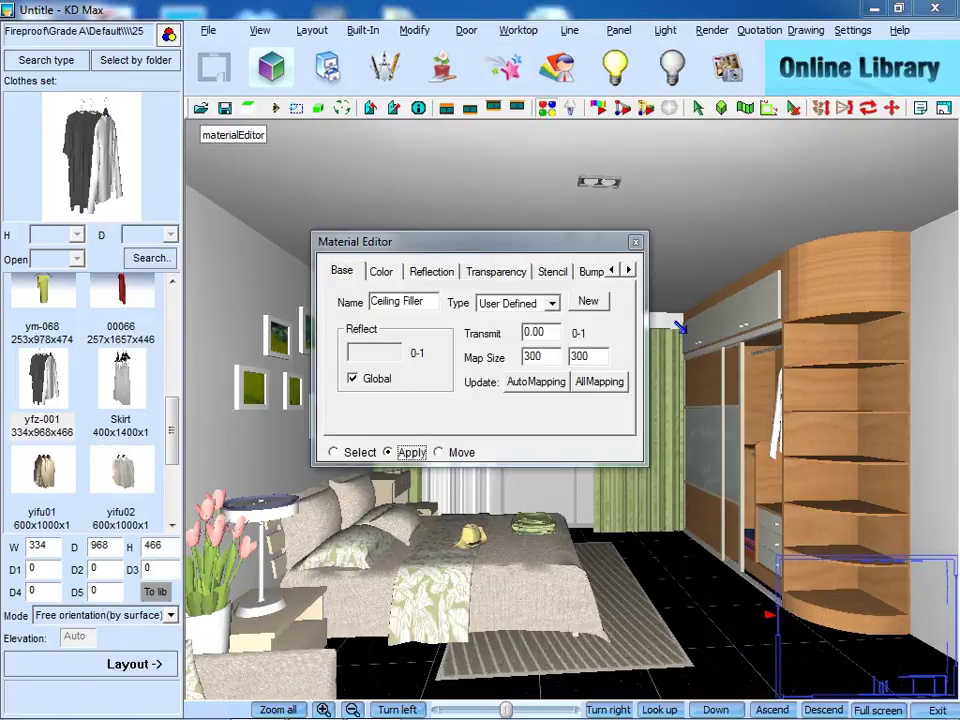
click(700, 325)
click(733, 311)
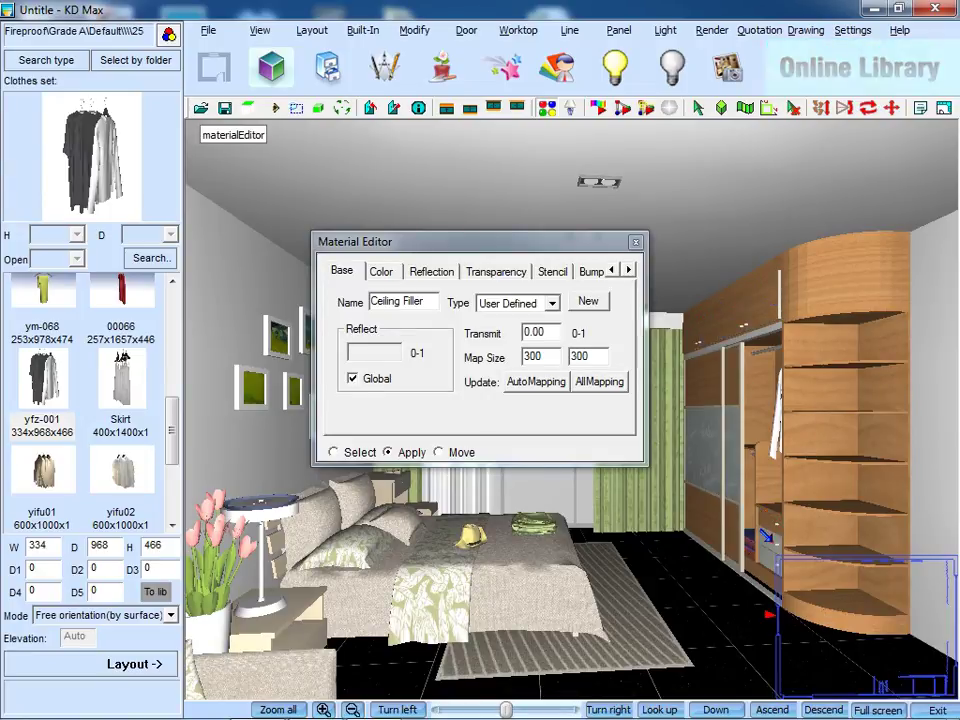
Pick the black floor tile material and set its reflection to 0.00 in the Material Editor
click(335, 453)
click(600, 545)
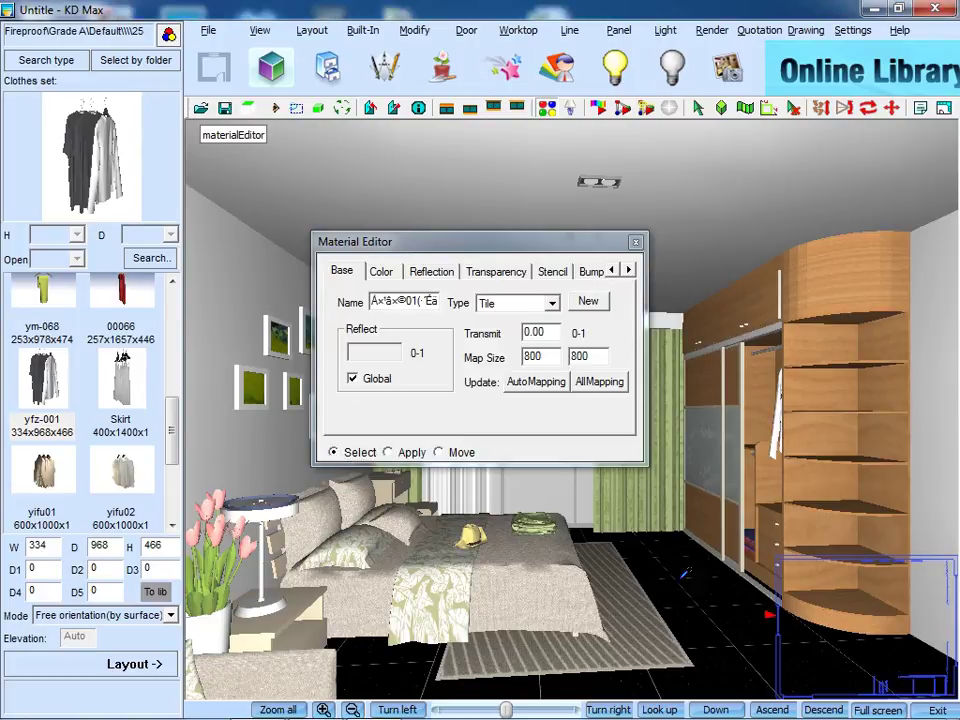
click(428, 276)
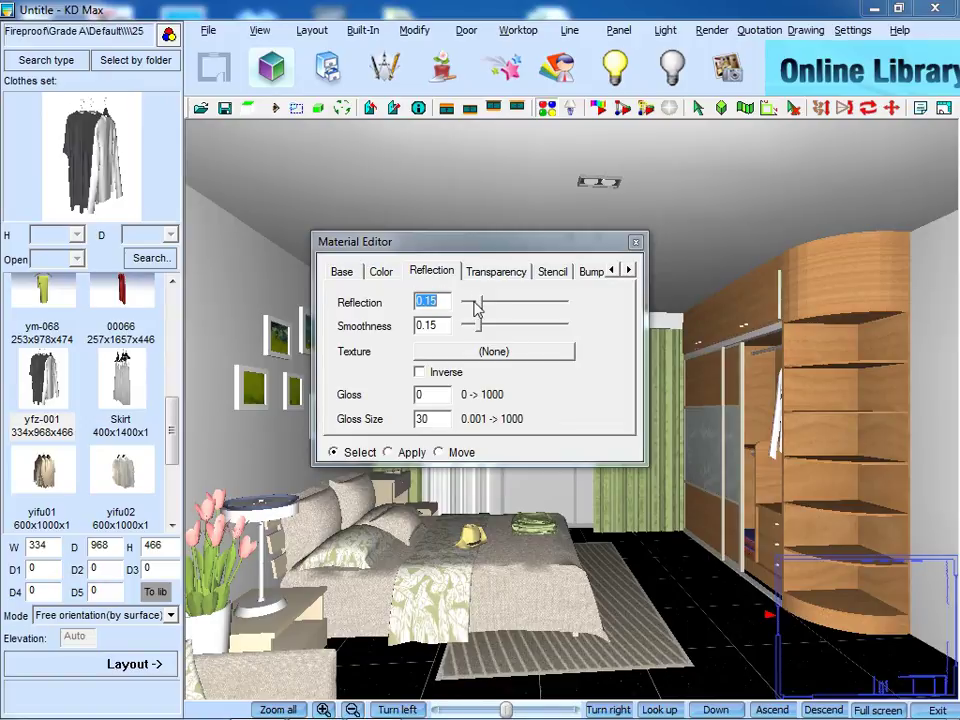
drag(476, 303, 460, 303)
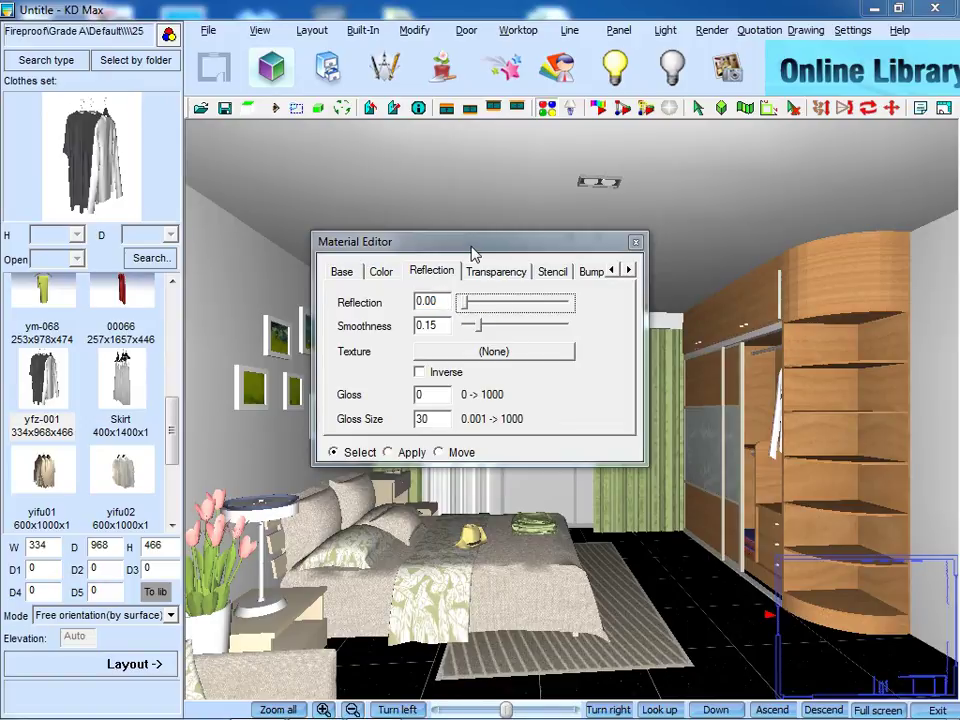
drag(474, 254, 533, 365)
Set the HSV saturation of the picture wall's material to 0.00 and create a copy of that material
click(218, 340)
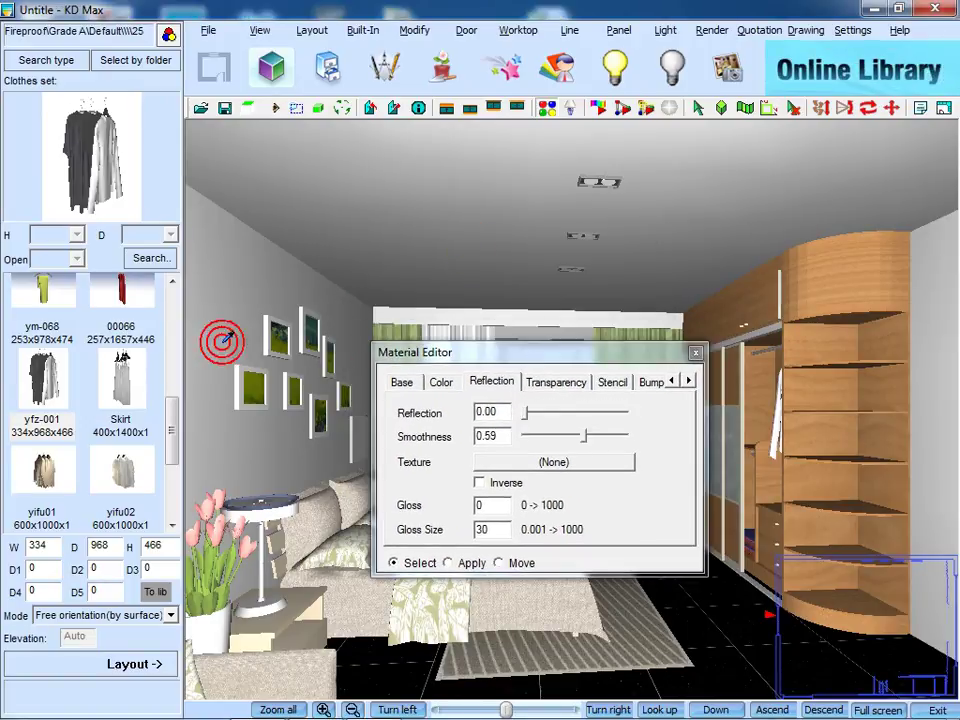
click(440, 381)
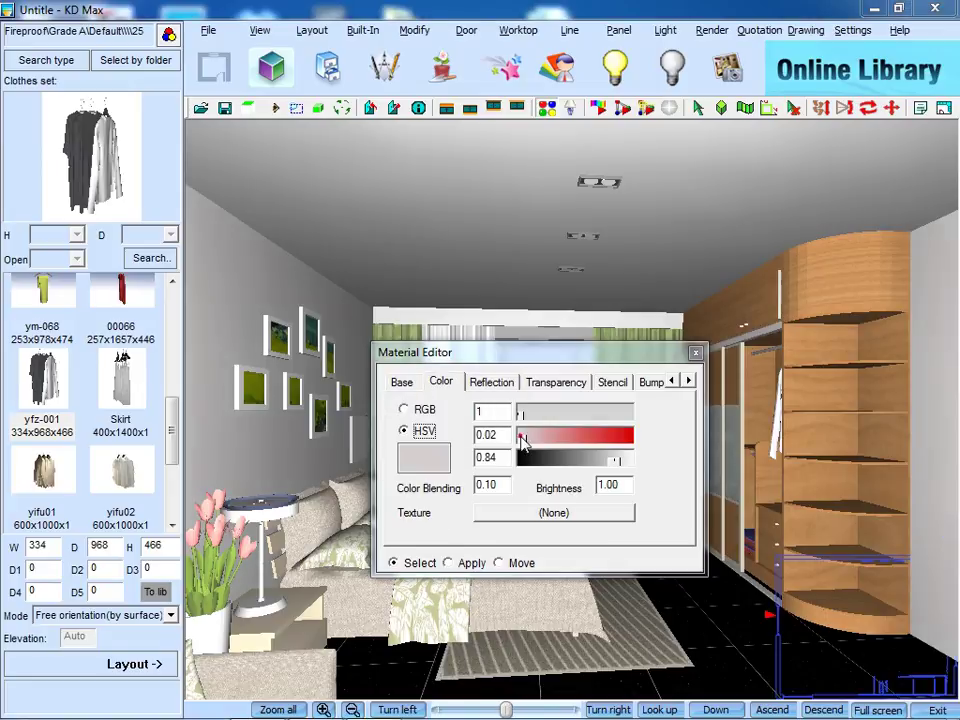
drag(521, 438, 462, 444)
click(403, 382)
click(648, 411)
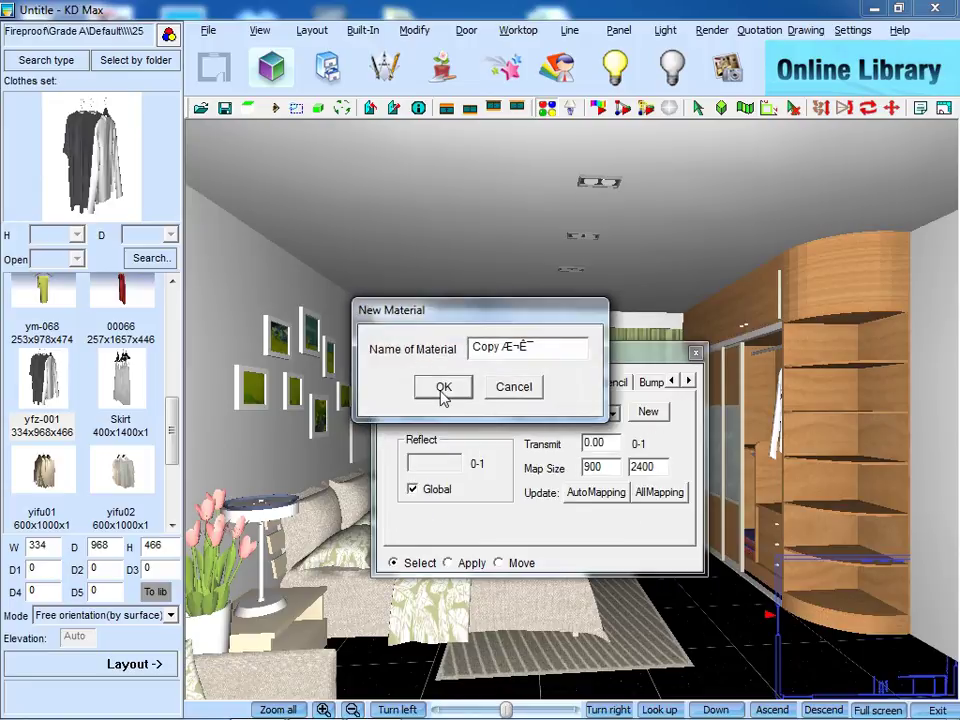
click(442, 390)
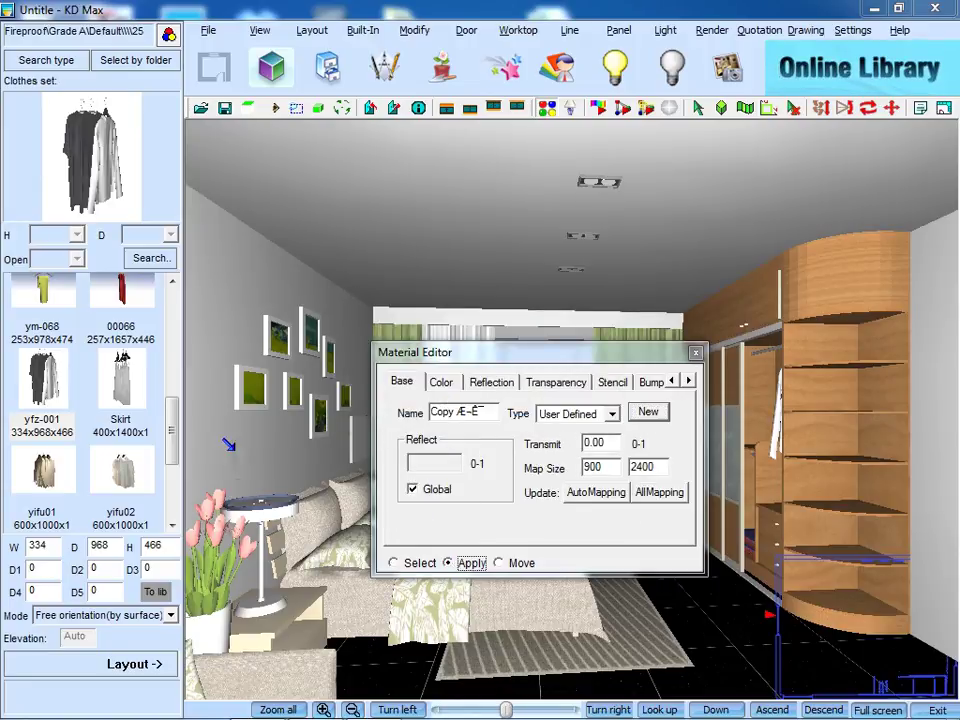
Apply the copied material to the picture wall with HSV saturation 0.00 and close the Material Editor
click(394, 563)
click(441, 382)
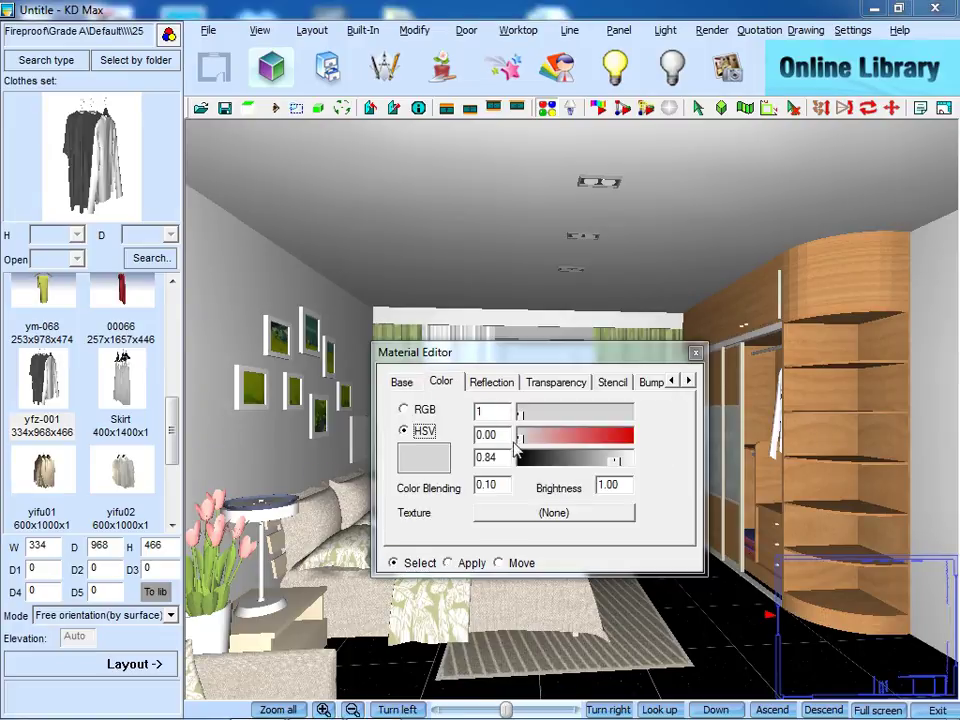
mouse_move(517, 442)
mouse_down()
mouse_move(627, 440)
mouse_move(516, 445)
mouse_up()
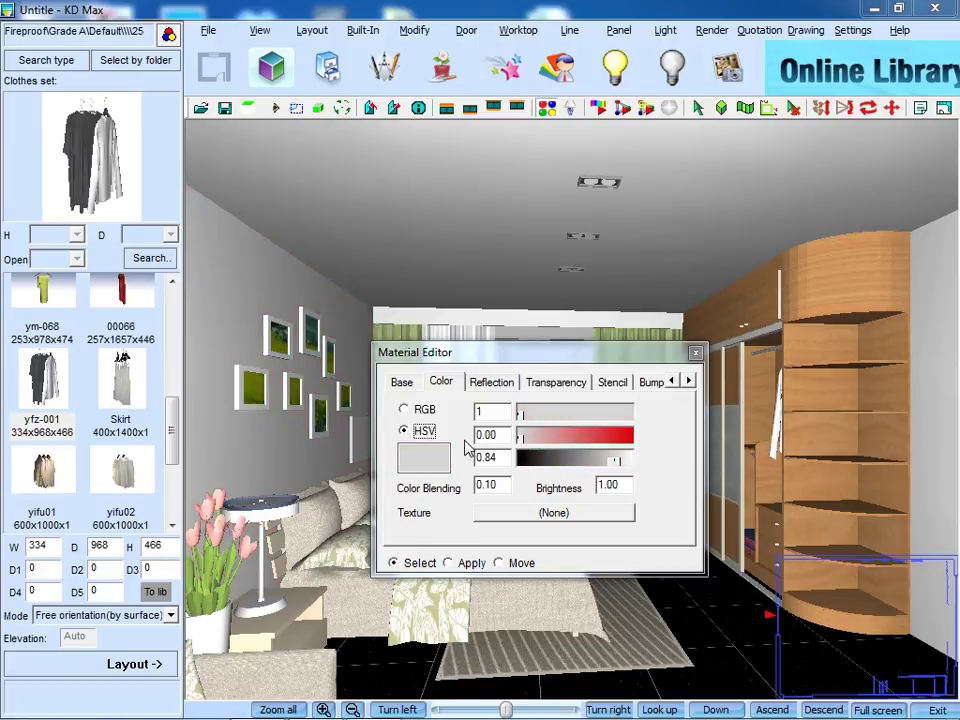
click(695, 354)
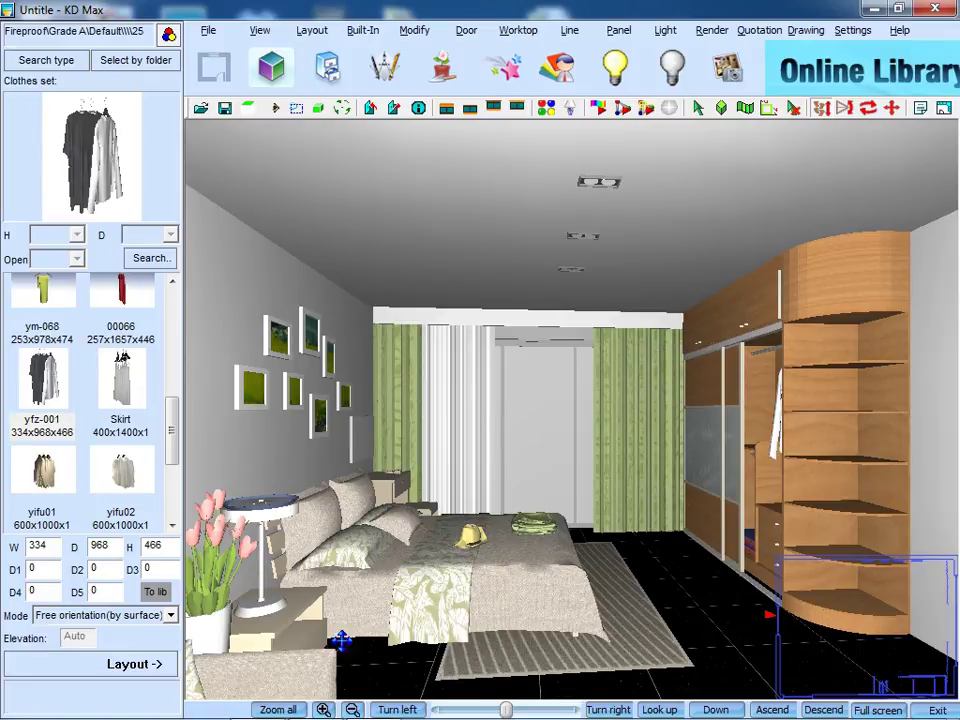
Apply the texture image 21036043_8QvK from the mrs folder to the picture wall
click(261, 705)
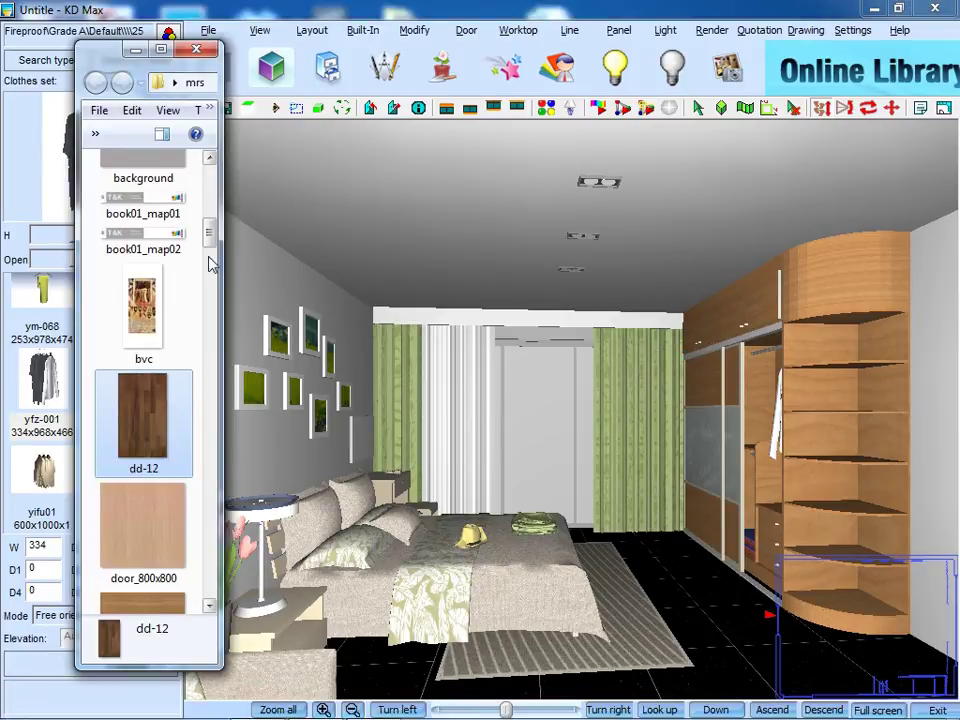
drag(212, 262, 212, 196)
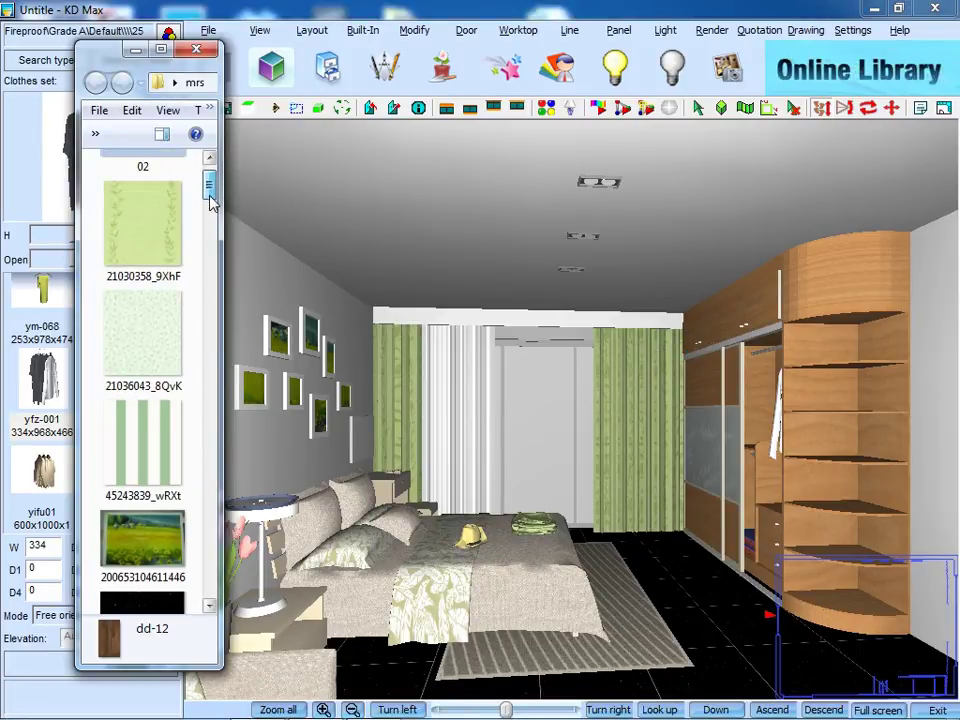
drag(150, 258, 253, 285)
click(130, 320)
Apply the dd-12 wood texture from the mrs folder to the floor and put the folder window away
drag(211, 195, 213, 258)
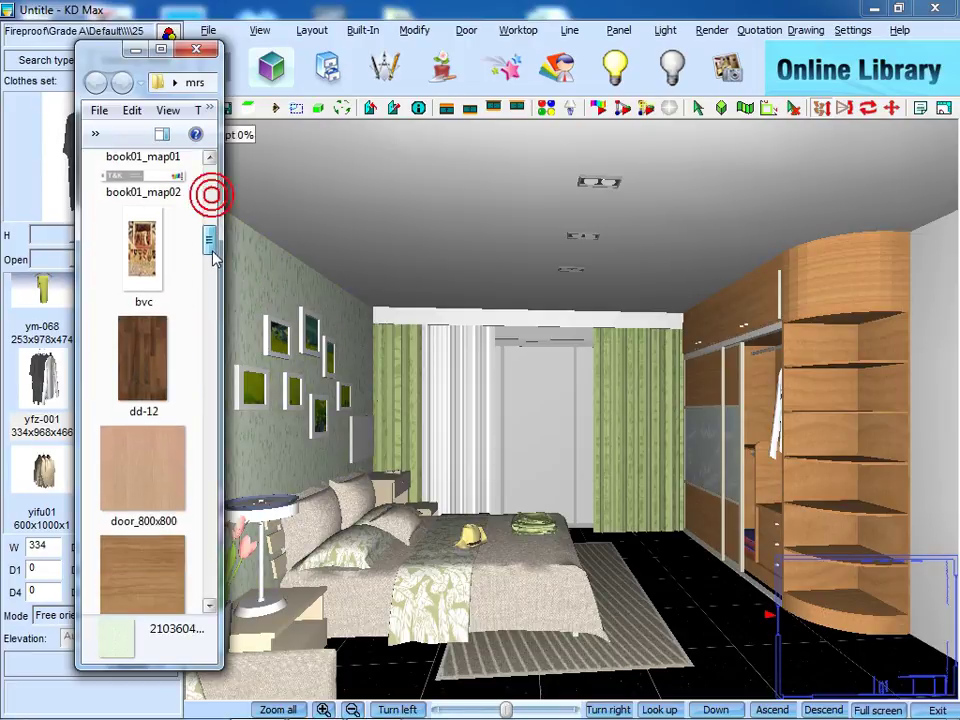
click(143, 358)
click(703, 605)
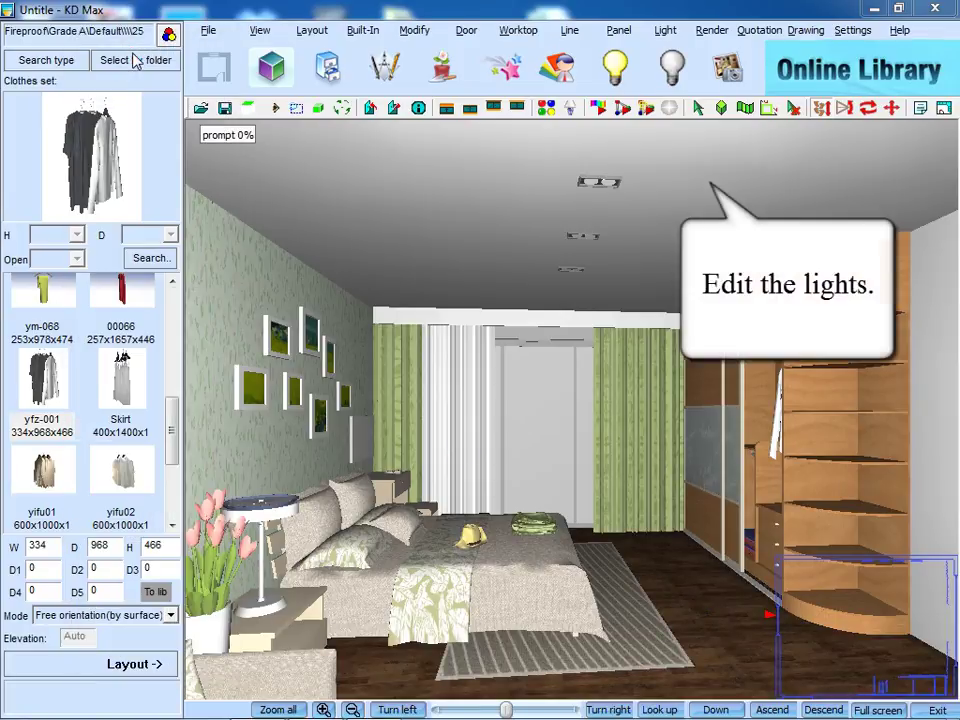
click(136, 49)
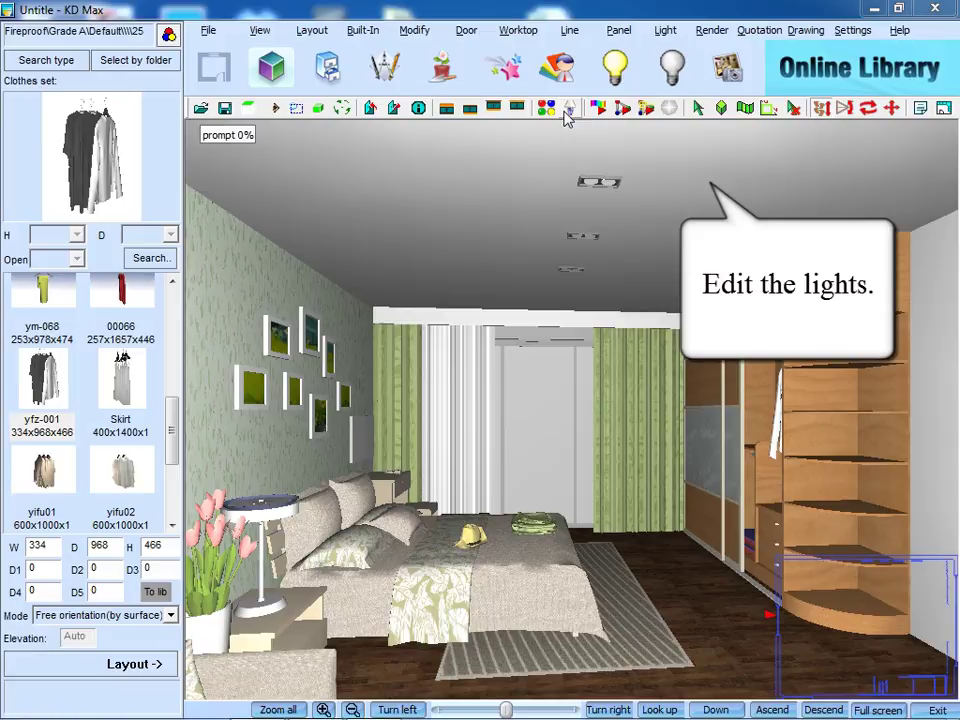
Delete the group of recessed light fixtures from the ceiling and confirm the deletion
right_click(590, 177)
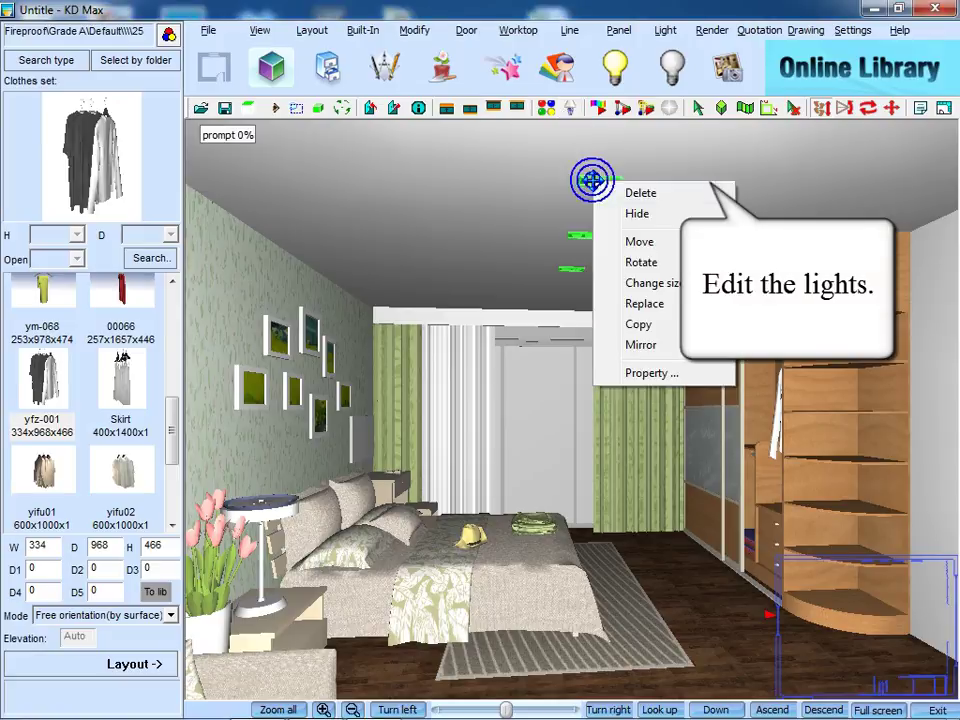
click(701, 194)
click(454, 430)
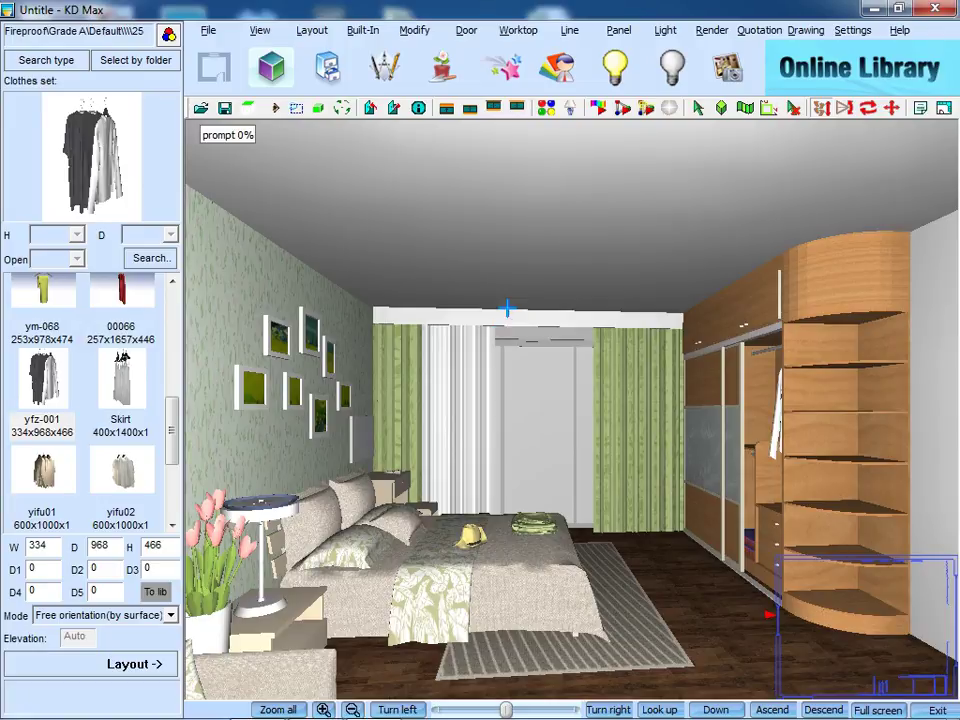
Set the power of the three window sunlights to 1500 lx and switch off the bedside lamp's light
click(571, 108)
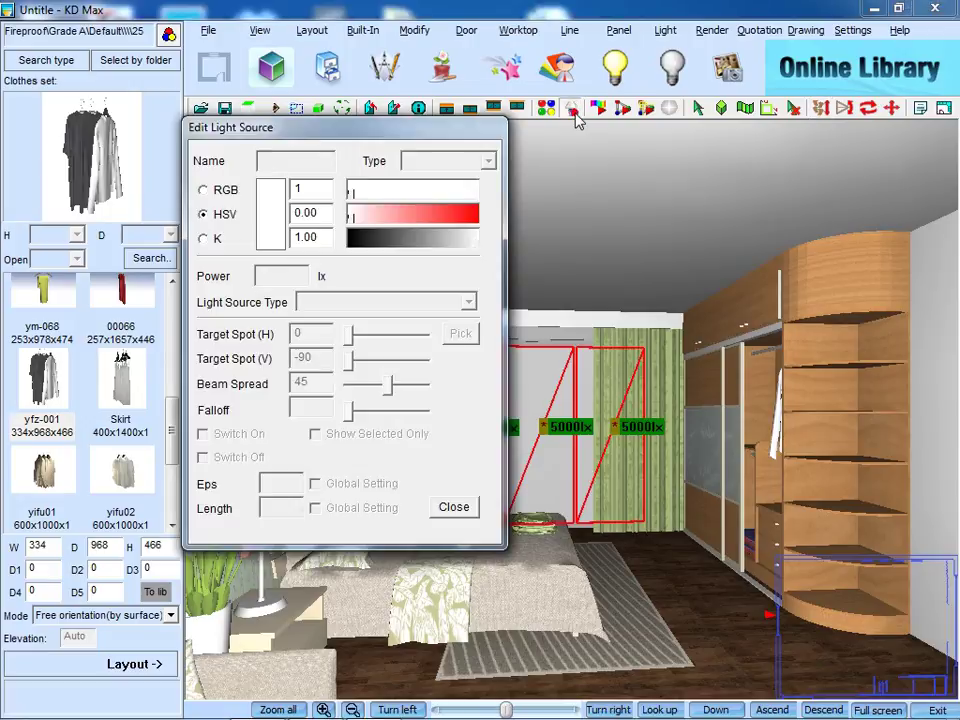
drag(415, 135, 891, 225)
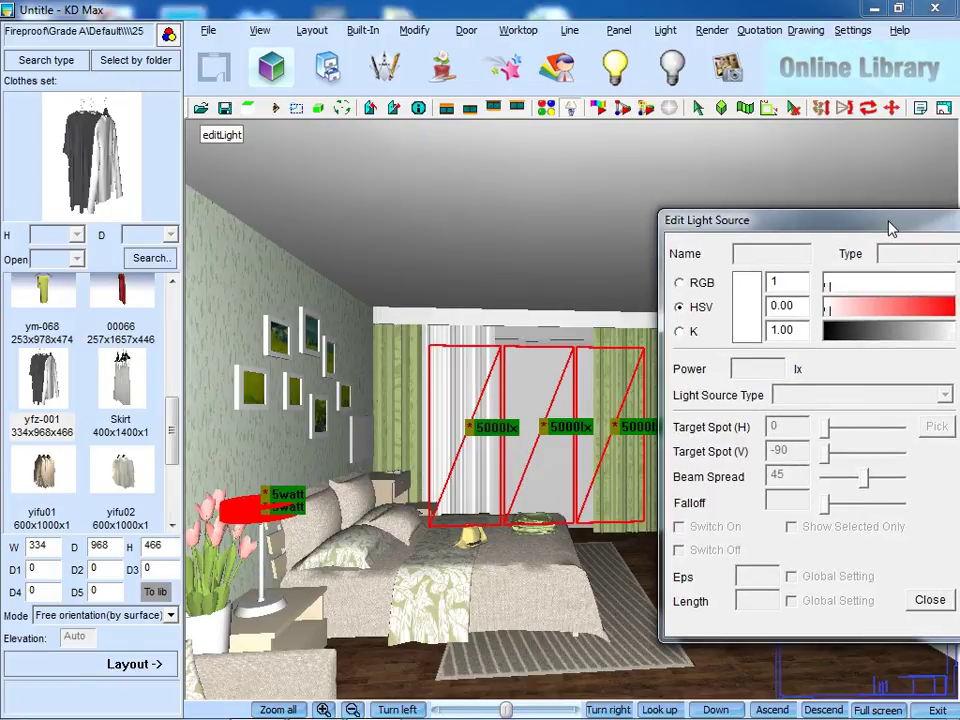
click(494, 427)
click(551, 427)
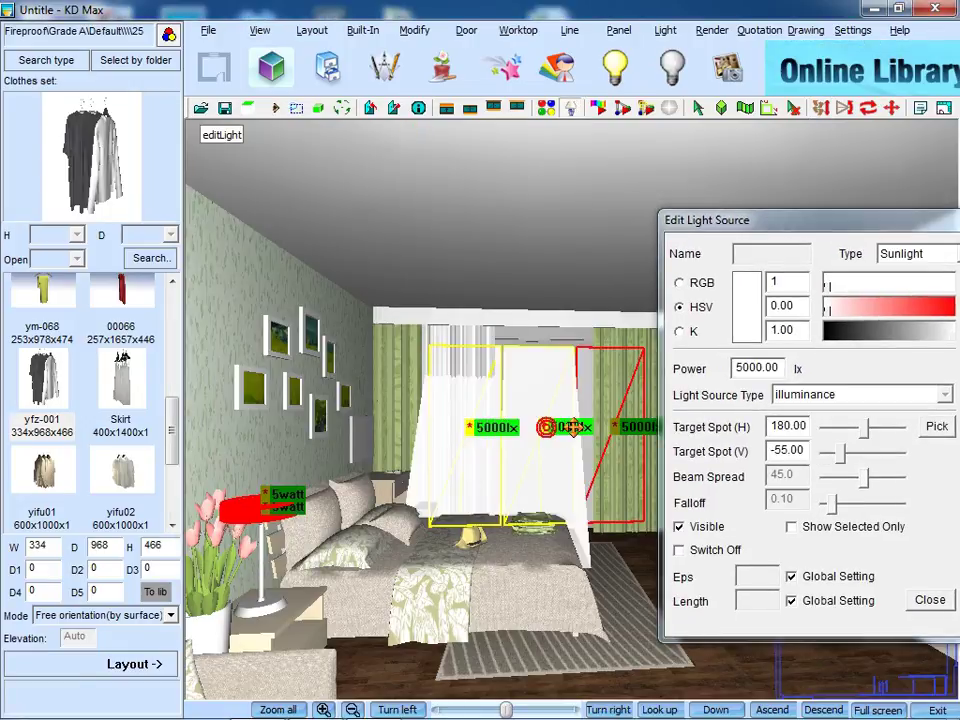
click(628, 425)
drag(765, 368, 737, 368)
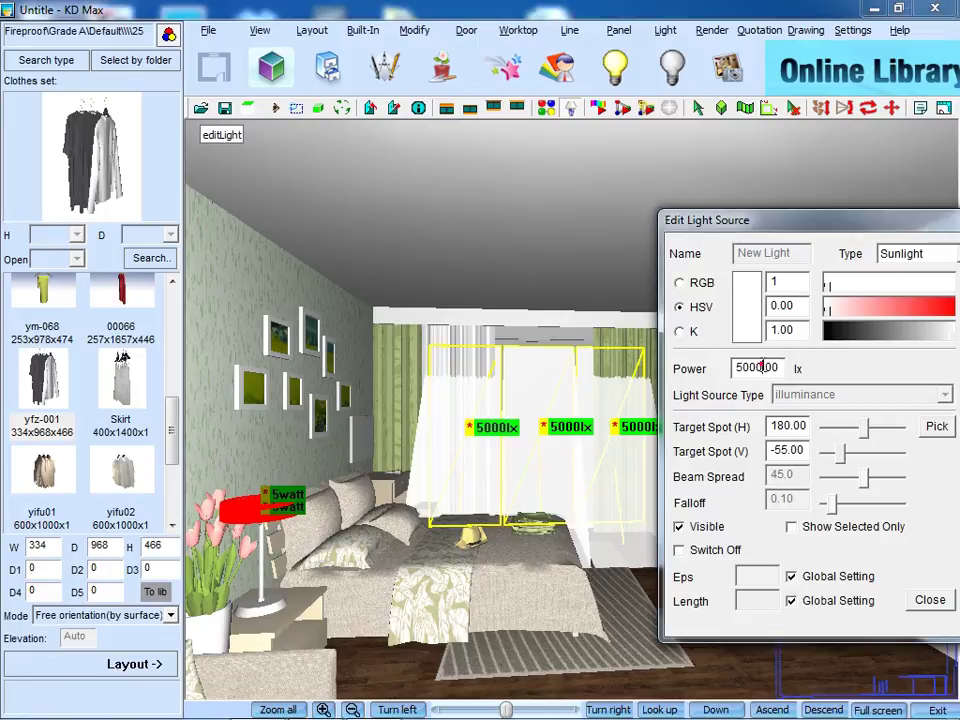
text(1500)
click(313, 469)
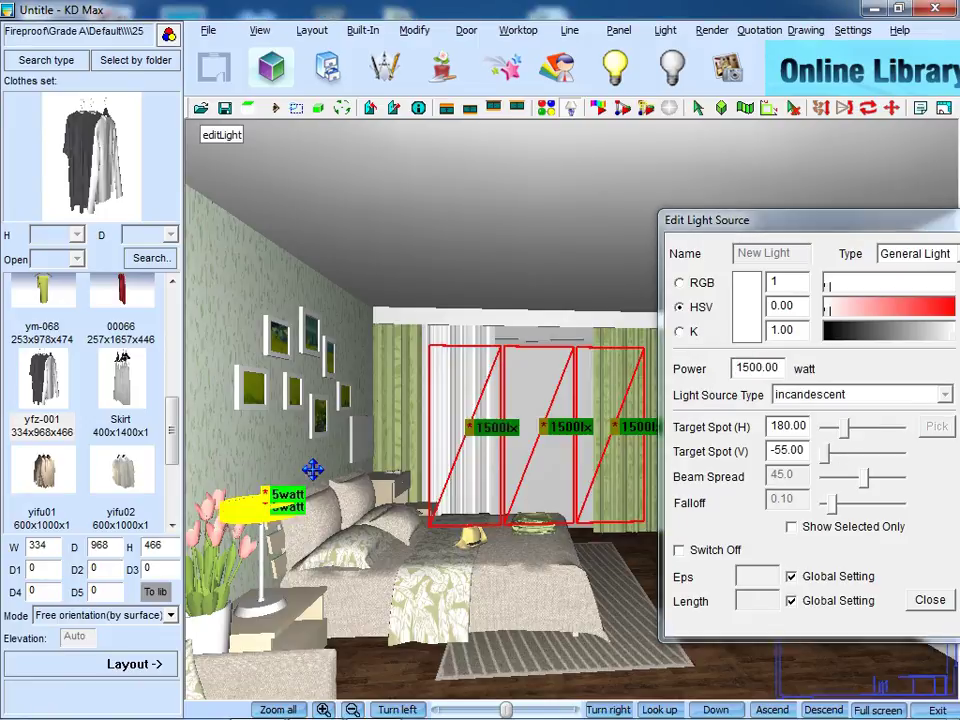
click(680, 550)
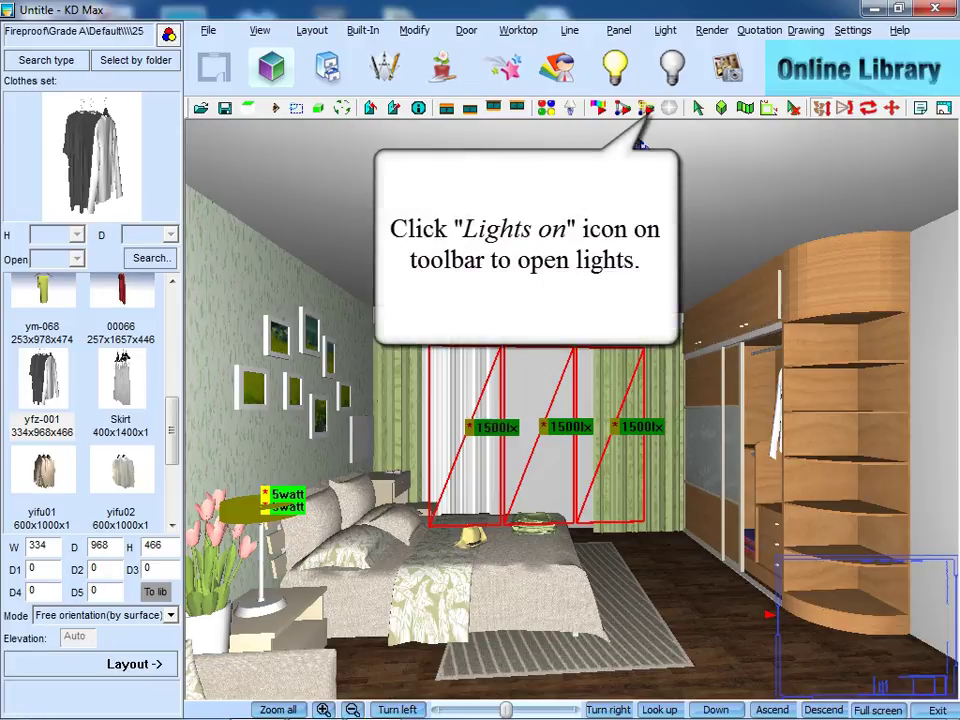
Turn the lights on to raytrace the bedroom and stop the calculation once the lighting is adequate
click(614, 67)
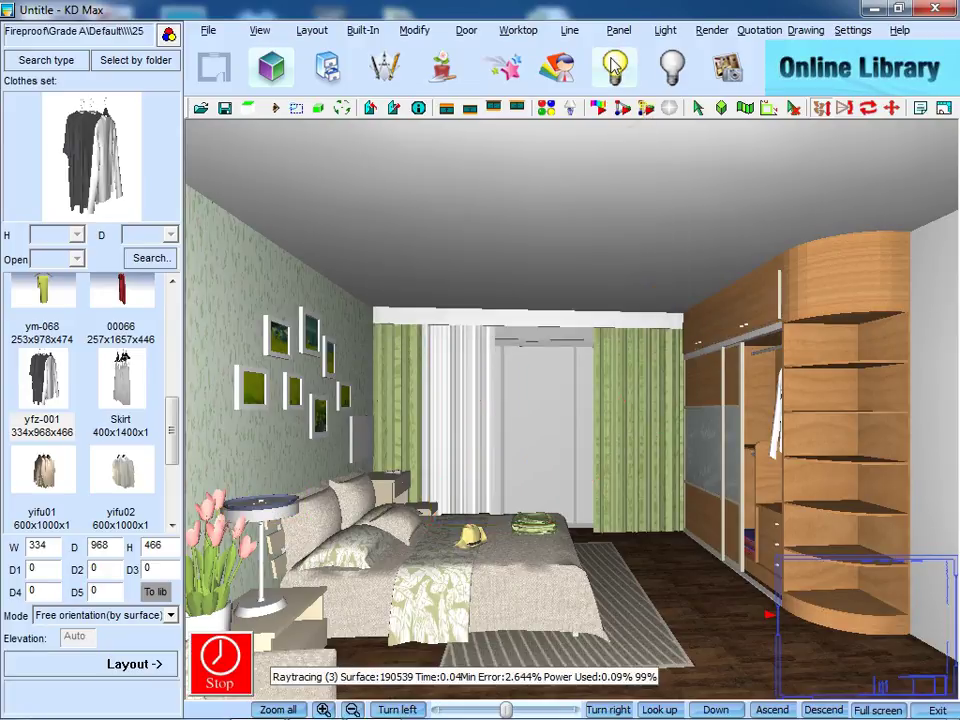
scroll(617, 70, down, 1)
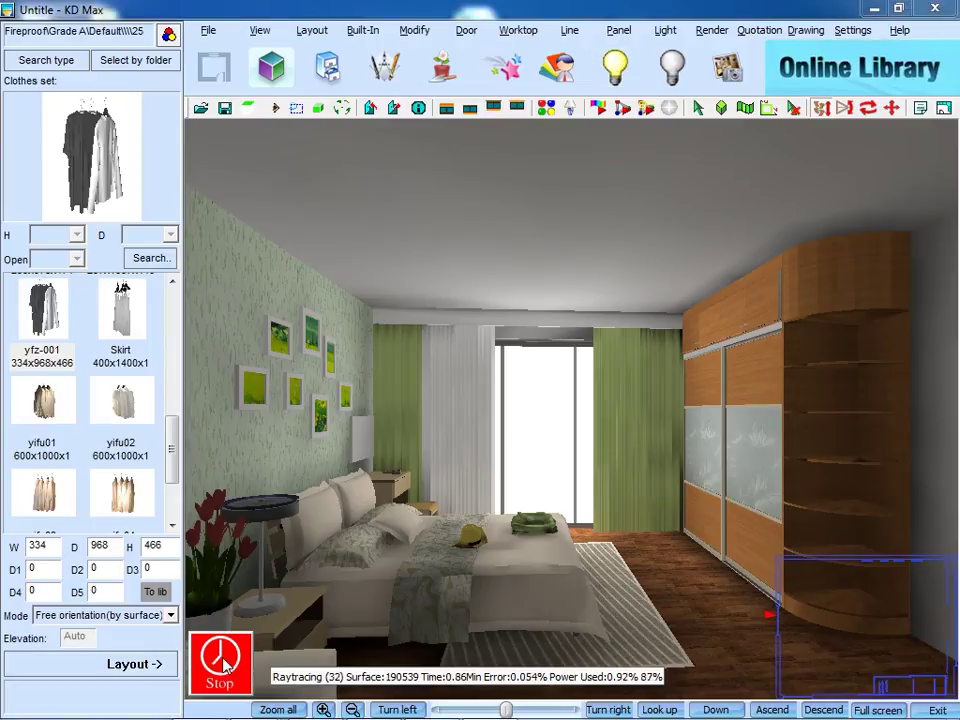
click(222, 660)
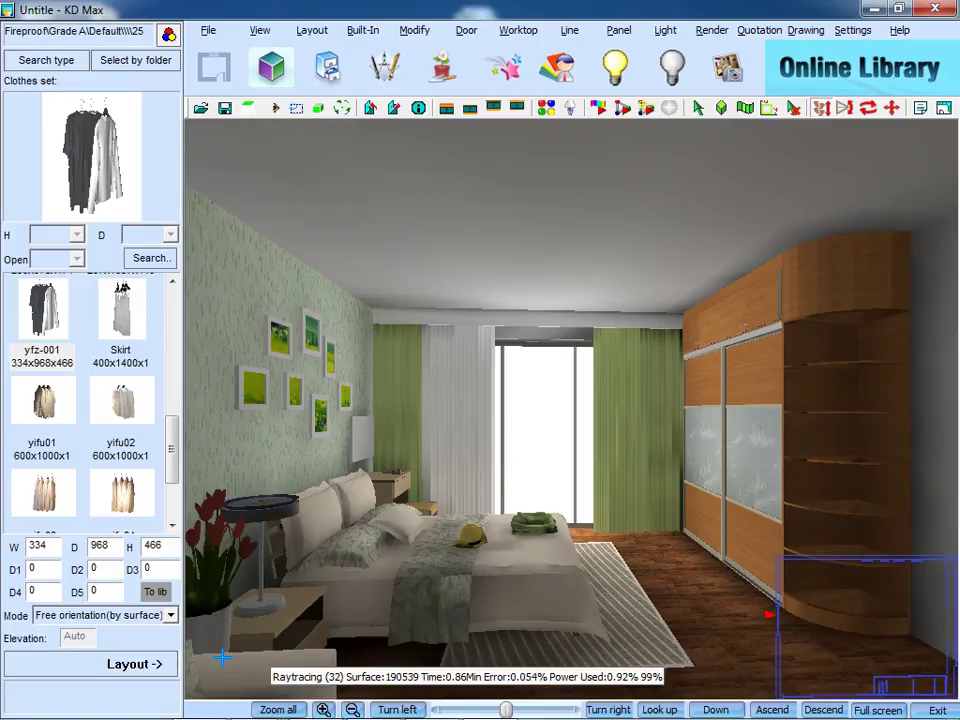
Raise the brightness of the rendered view and accept the brightness settings
click(669, 107)
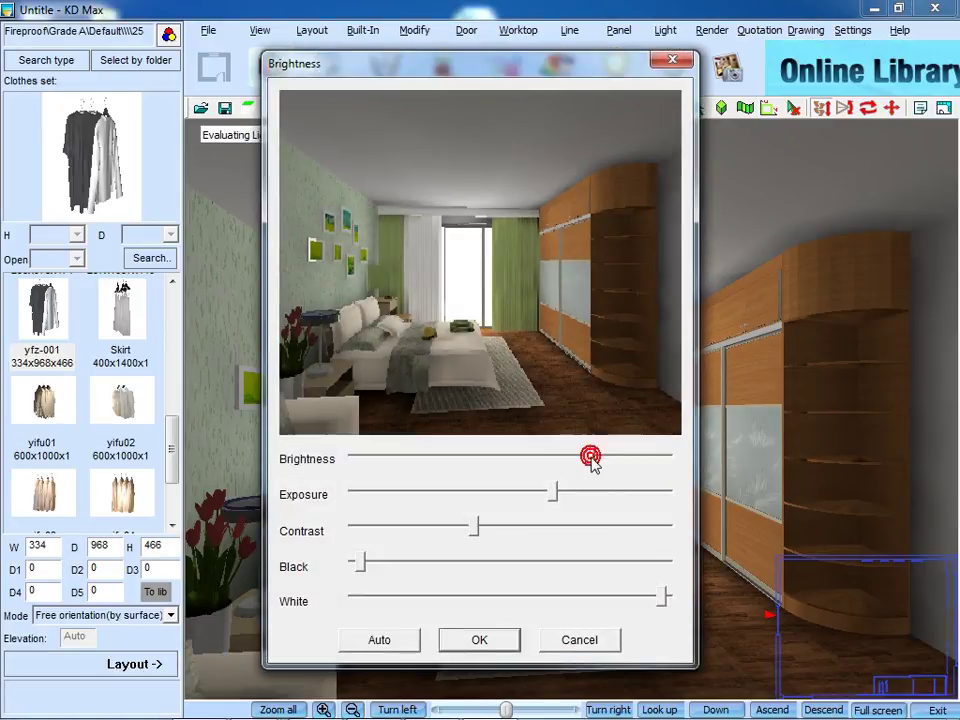
drag(591, 456, 629, 463)
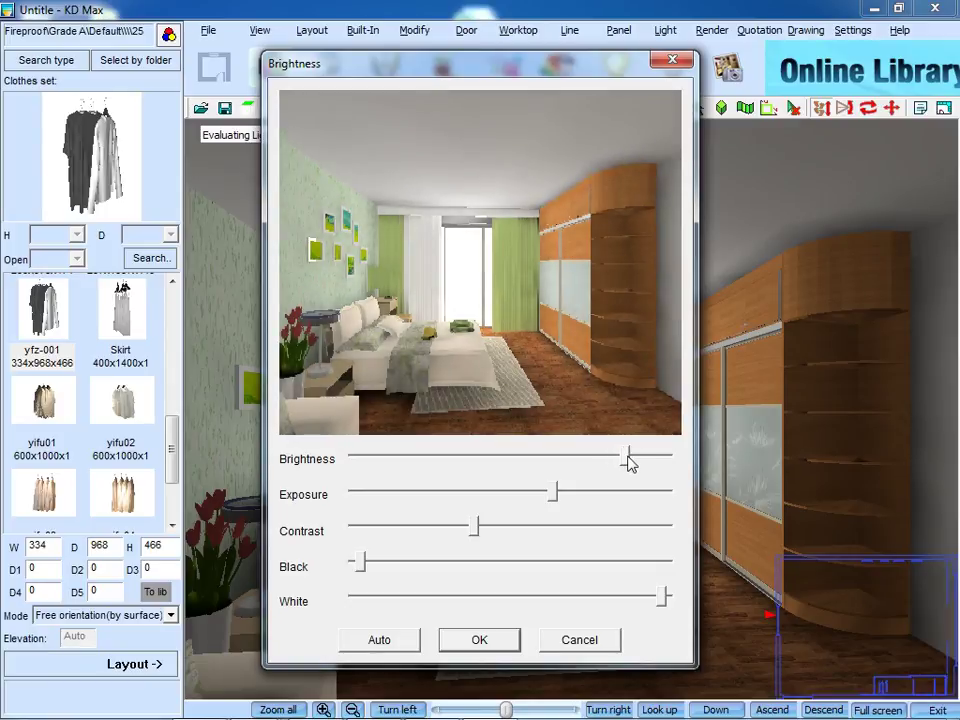
click(479, 639)
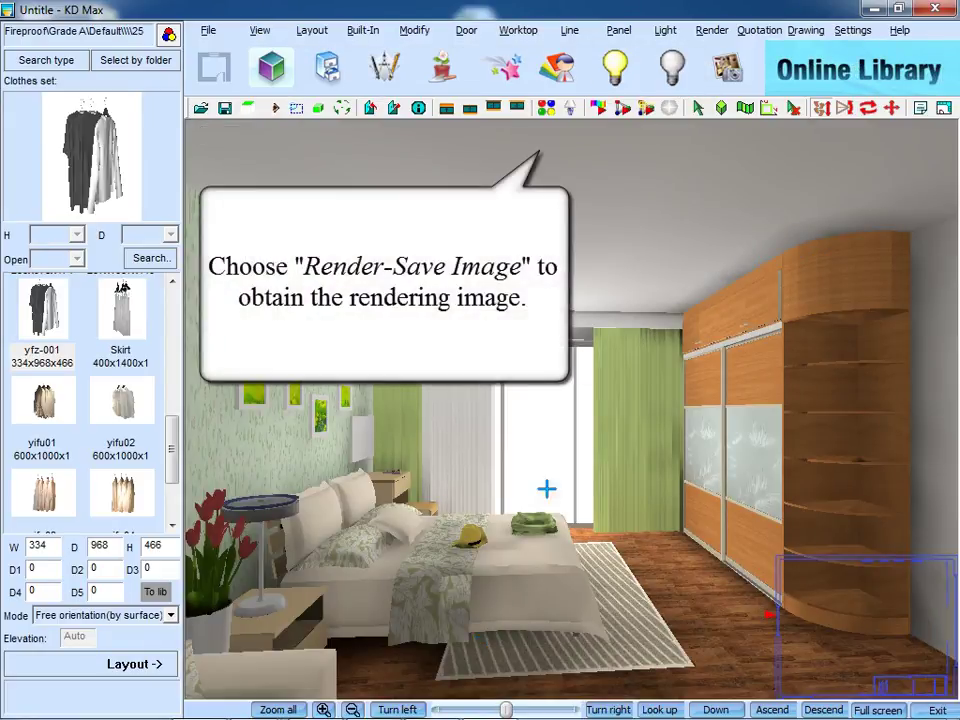
Save the rendered view as a JPG image named 001 on the Desktop
click(711, 30)
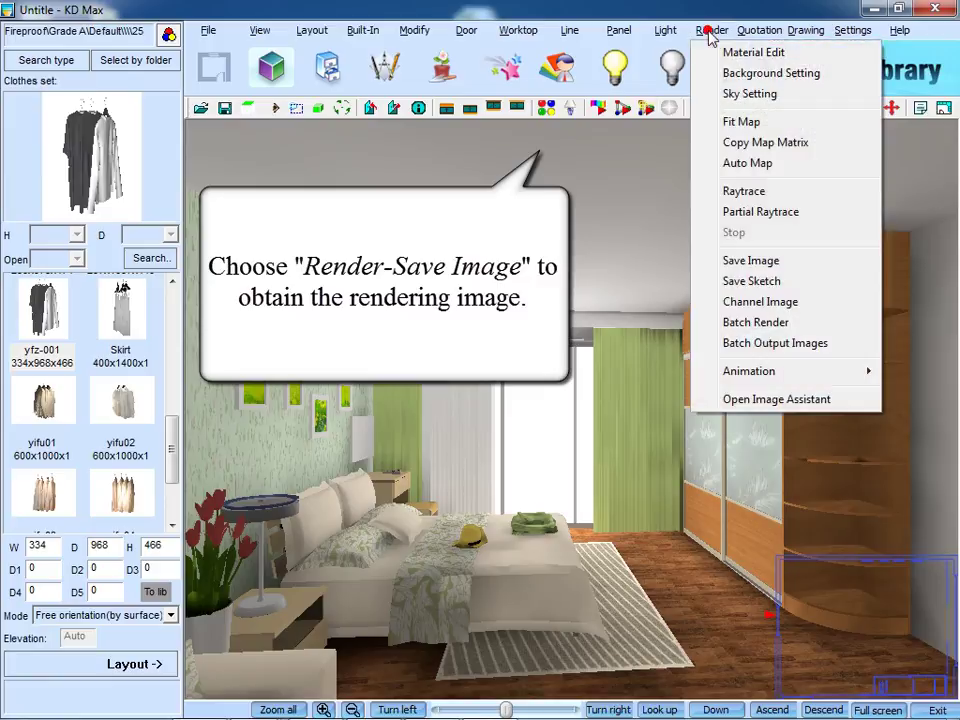
click(816, 261)
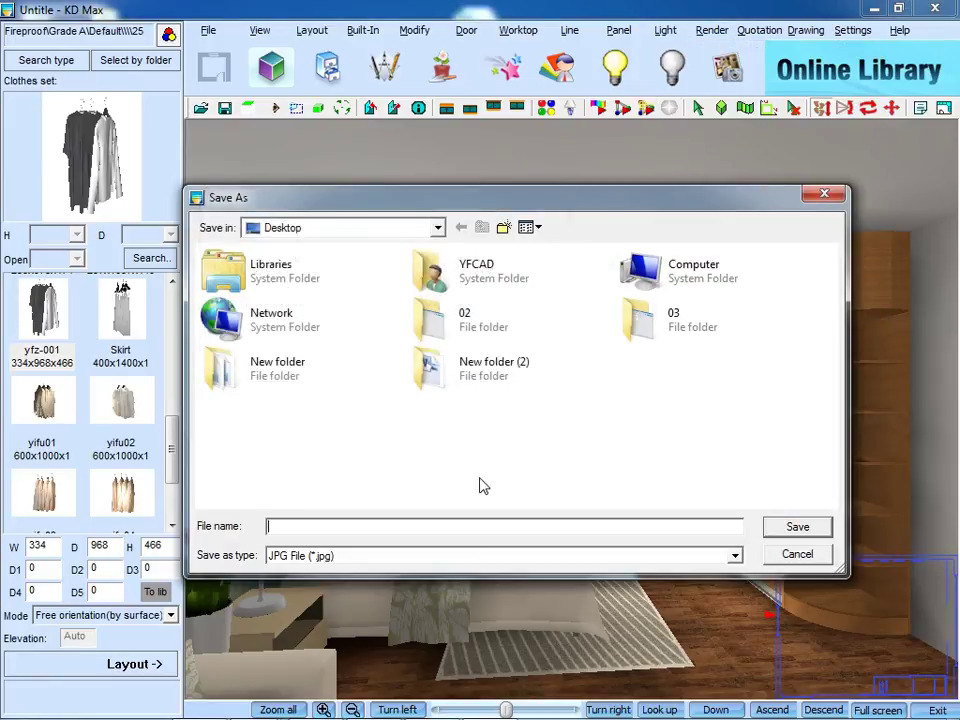
text(001)
click(795, 529)
Output the image at 1024x768 with 3x3 antialias pixel points and quick mode disabled
click(595, 229)
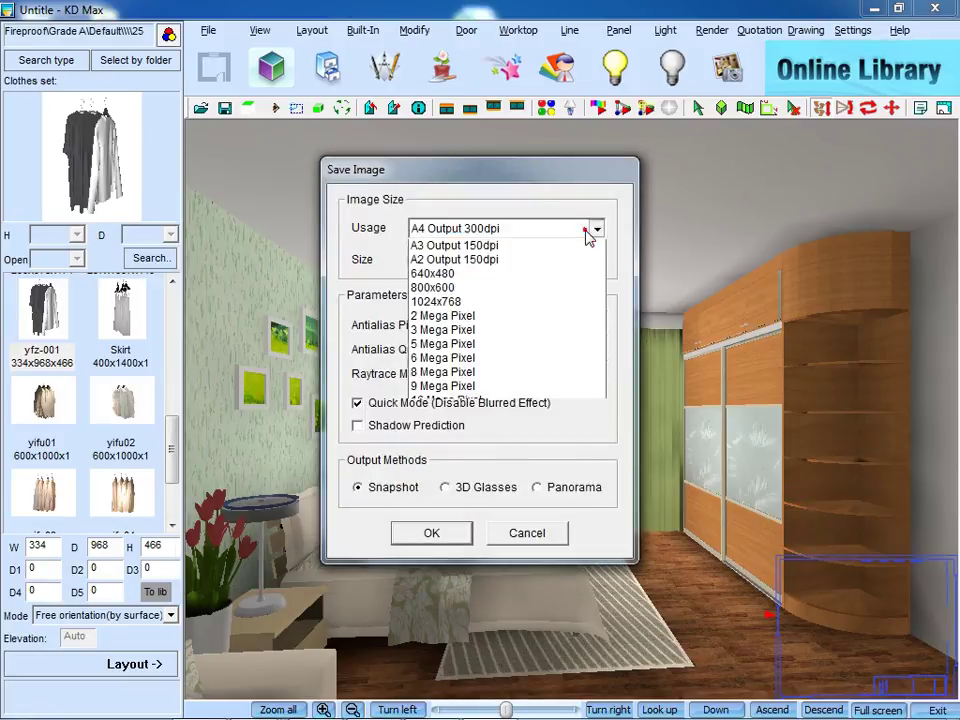
click(538, 362)
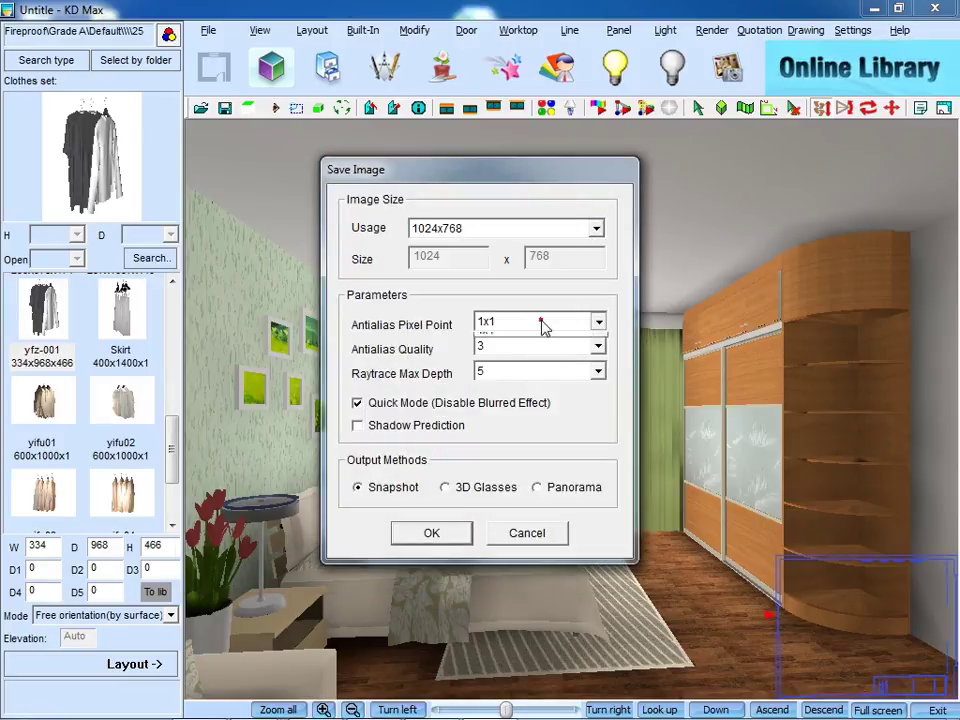
click(542, 324)
click(538, 365)
click(374, 412)
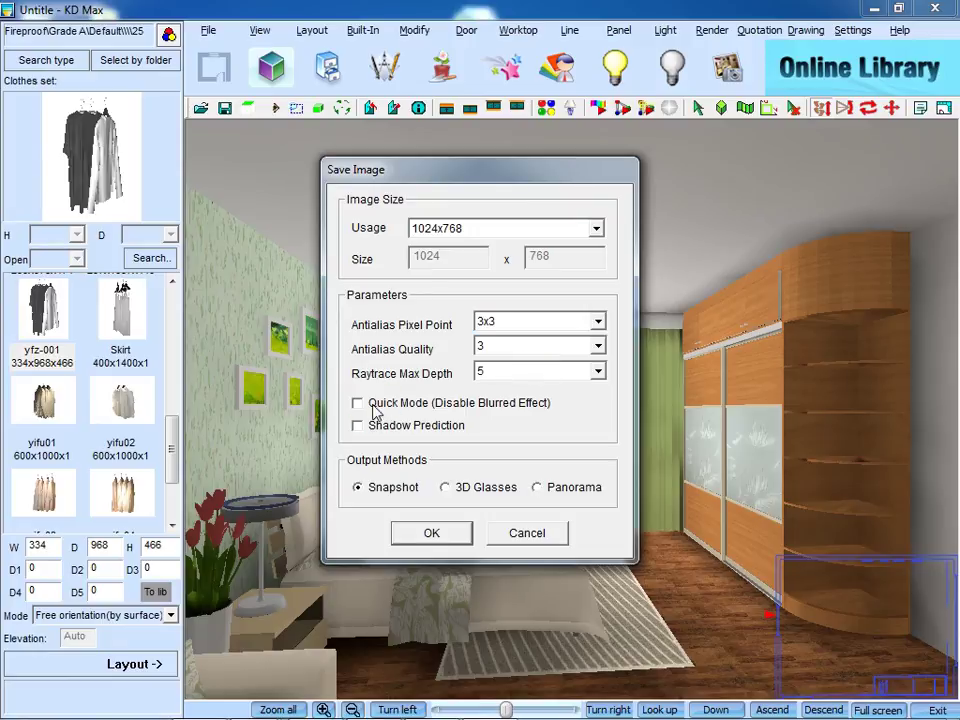
click(440, 536)
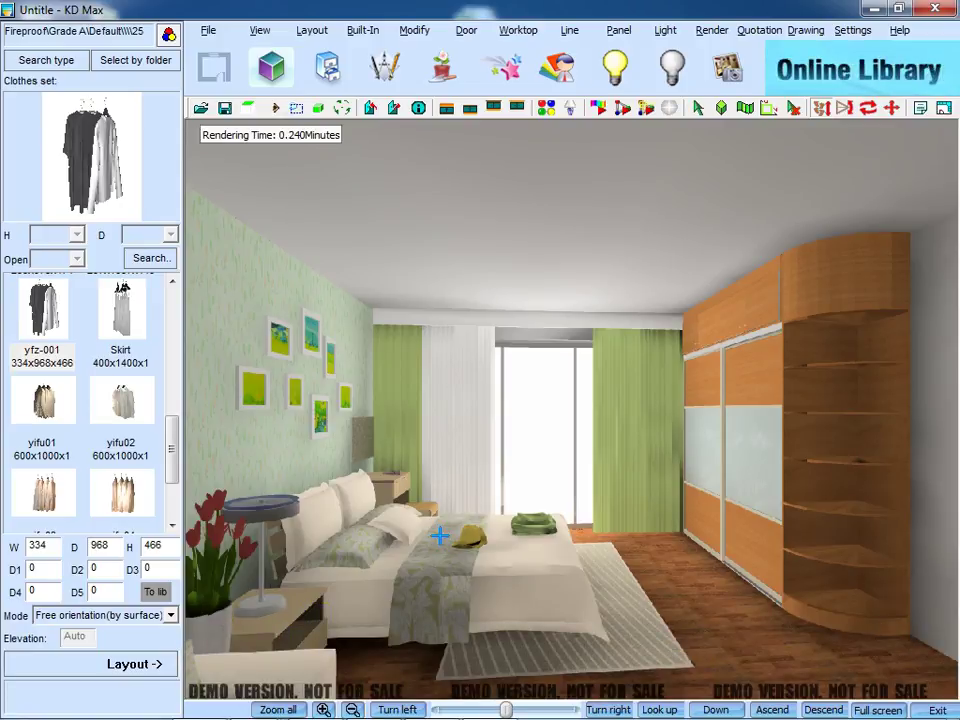
Turn the lights off and generate an automatic quotation of the wardrobe units and accessories with the default EURO options
click(490, 373)
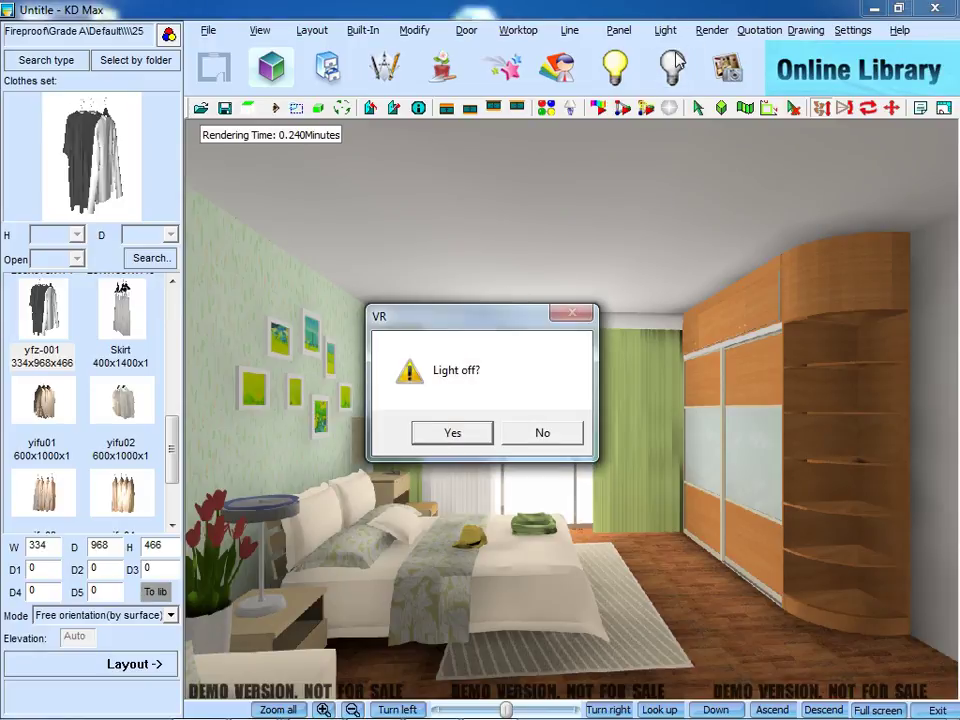
key(Return)
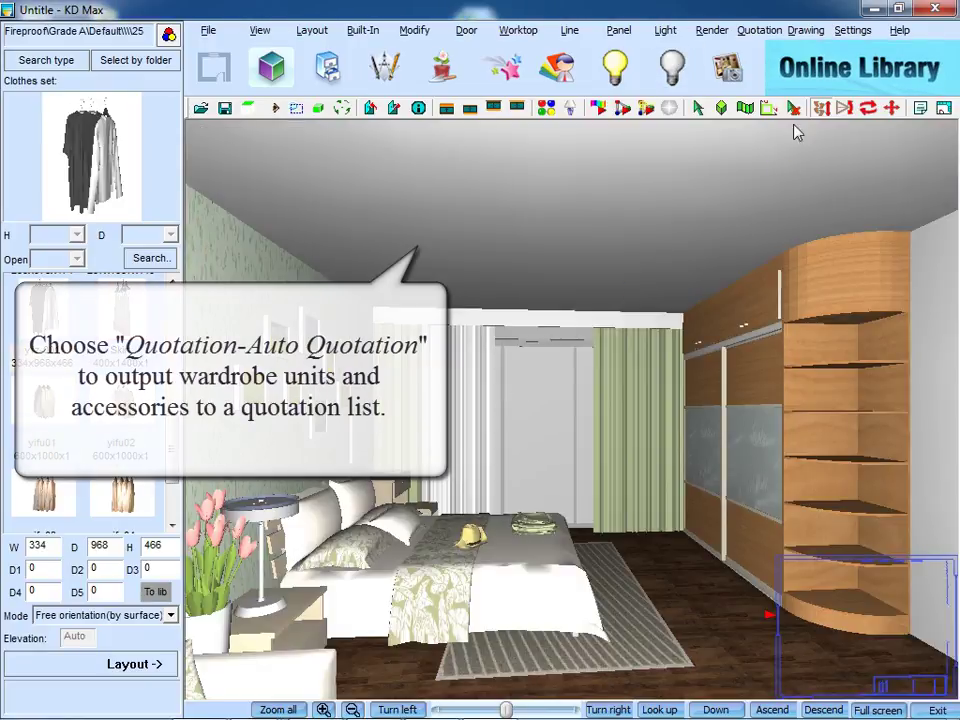
click(759, 30)
click(873, 56)
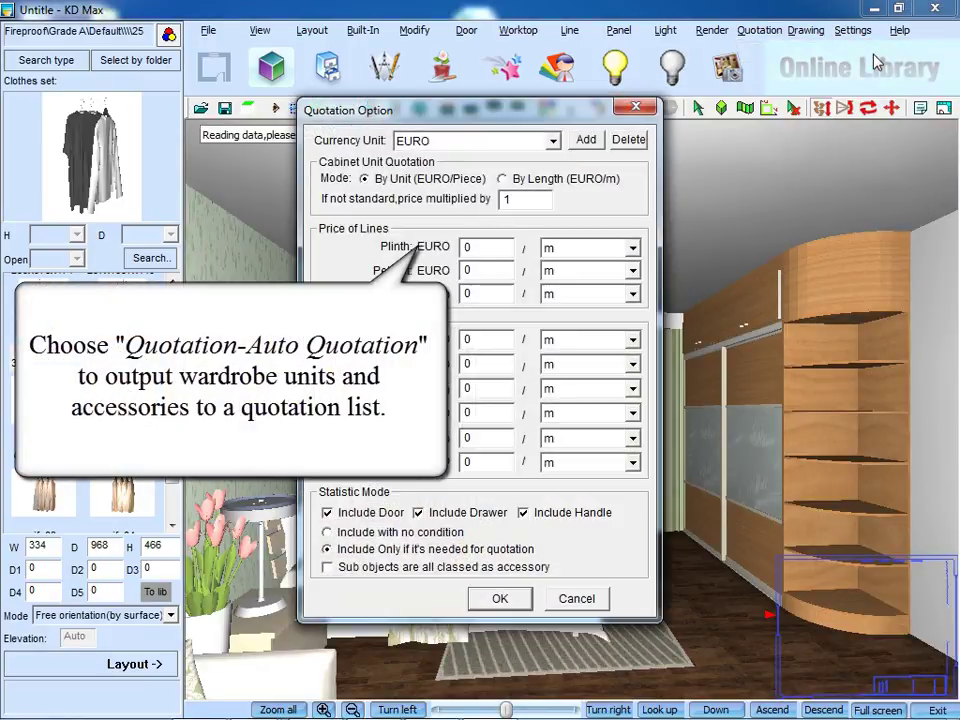
click(503, 598)
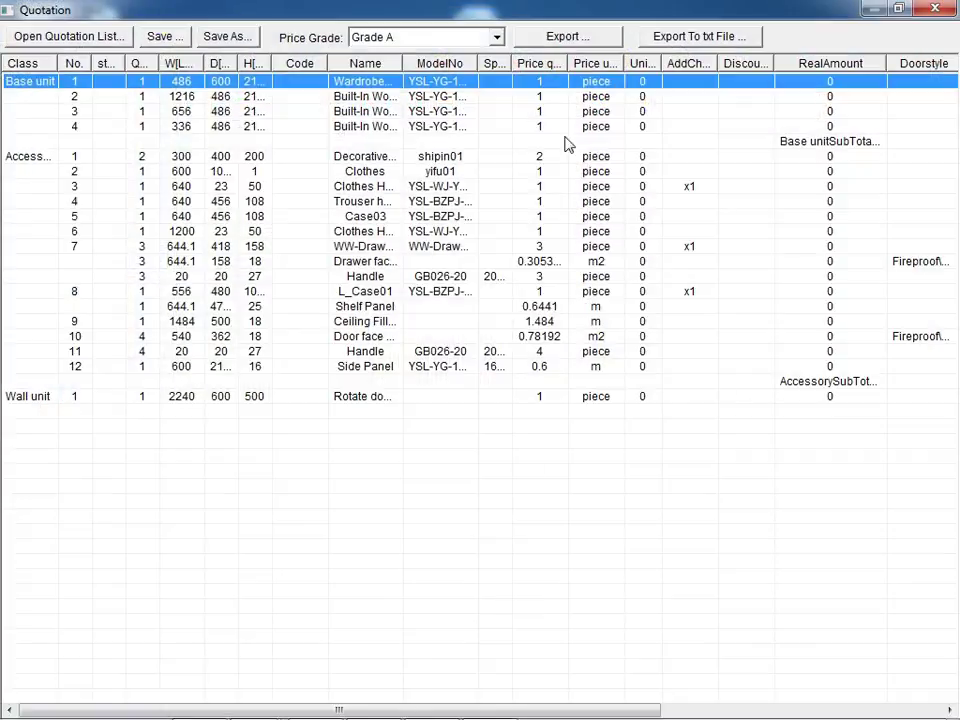
Export the quotation list to Microsoft Excel with macros enabled, cancel saving the workbook, and view the Order sheet
click(563, 36)
click(555, 440)
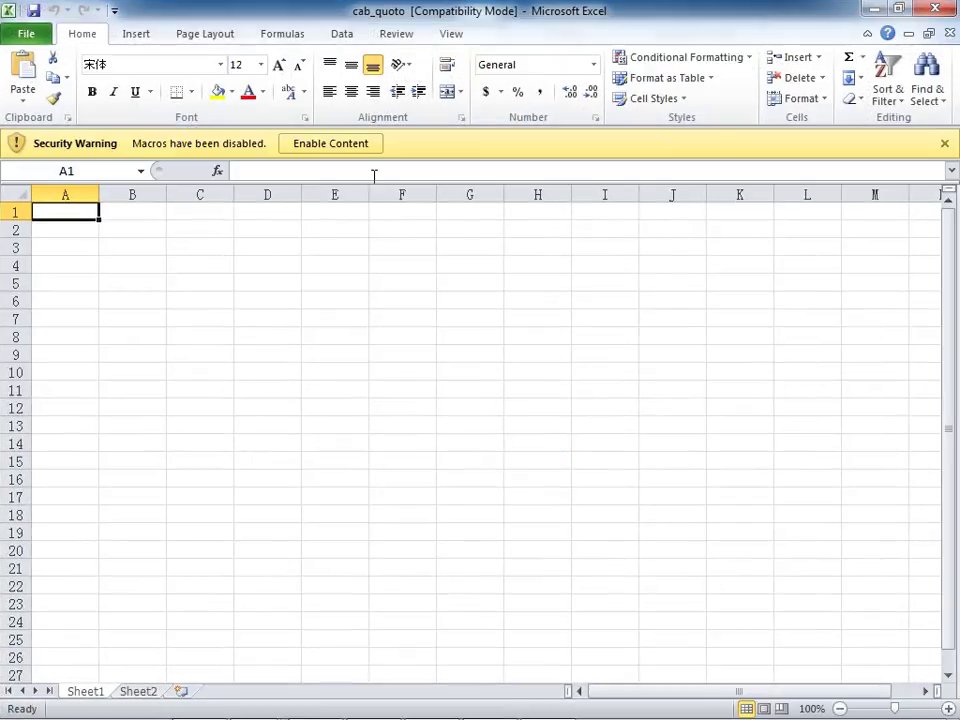
click(362, 145)
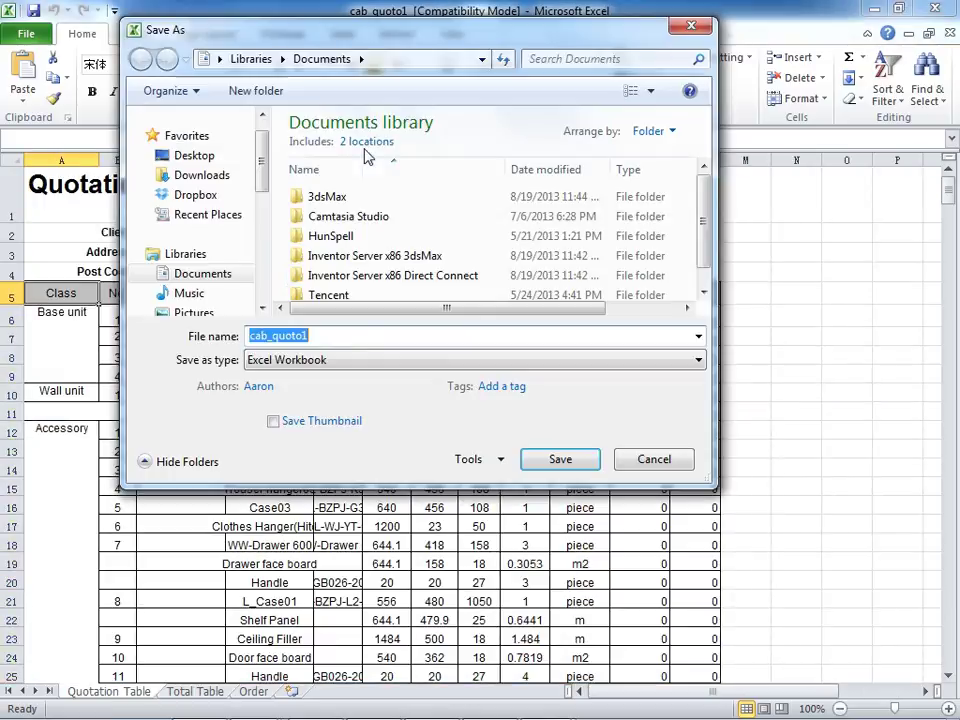
click(648, 463)
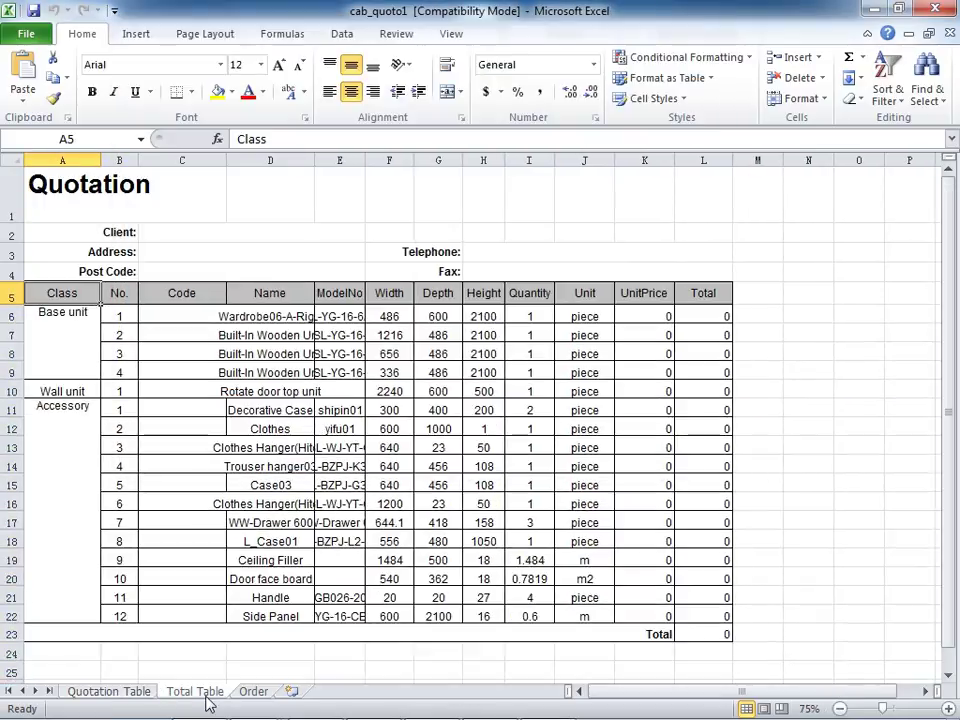
click(253, 692)
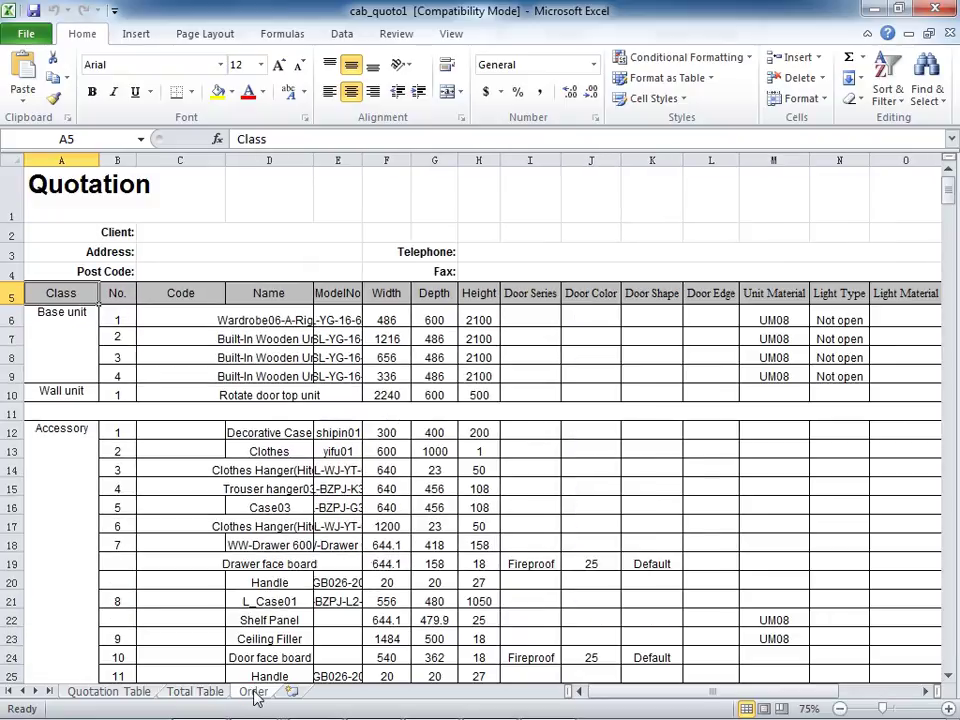